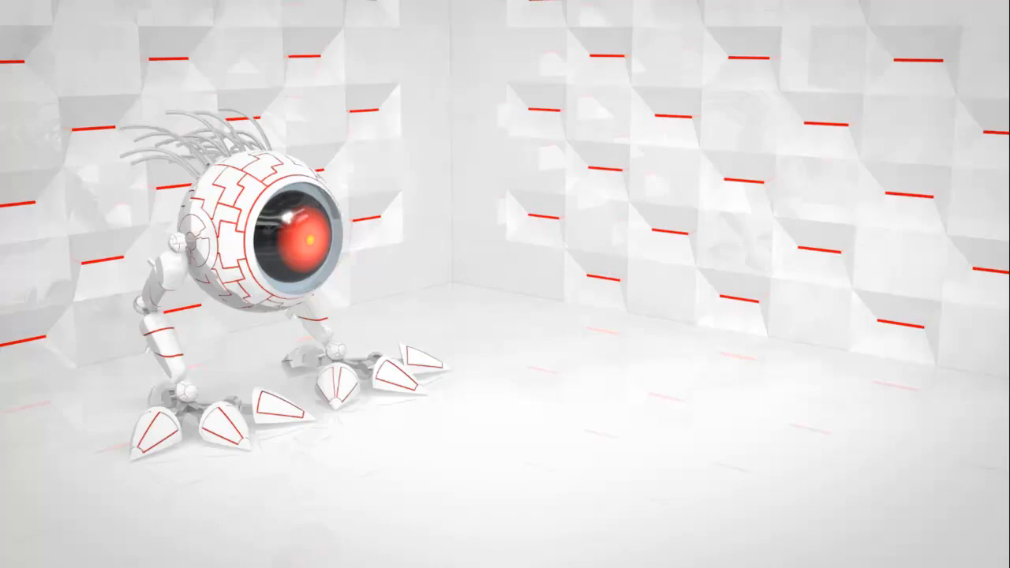
Play the robot reference animation in the video player and switch to Blender.
mouse_move(244, 329)
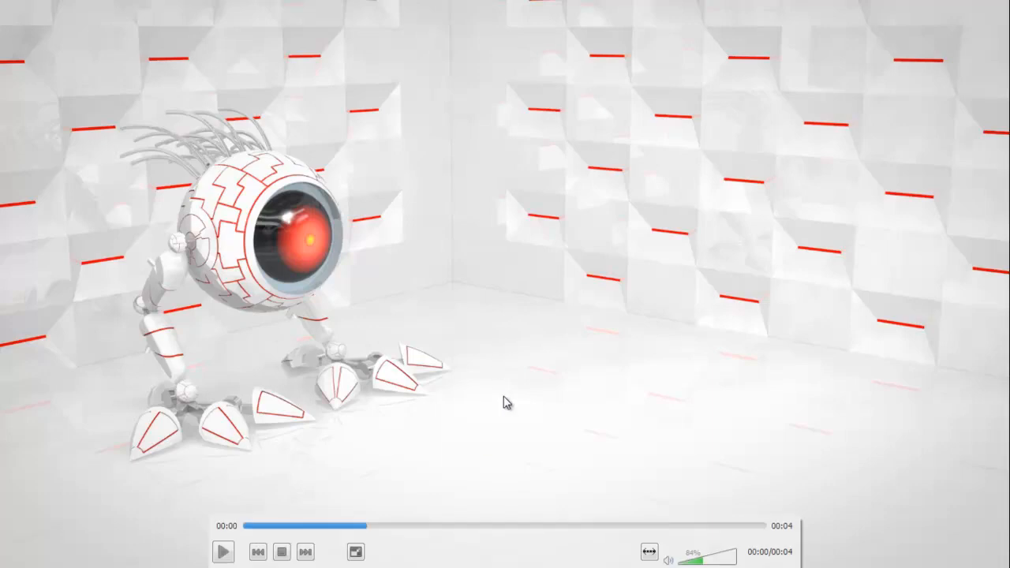
left_click(223, 553)
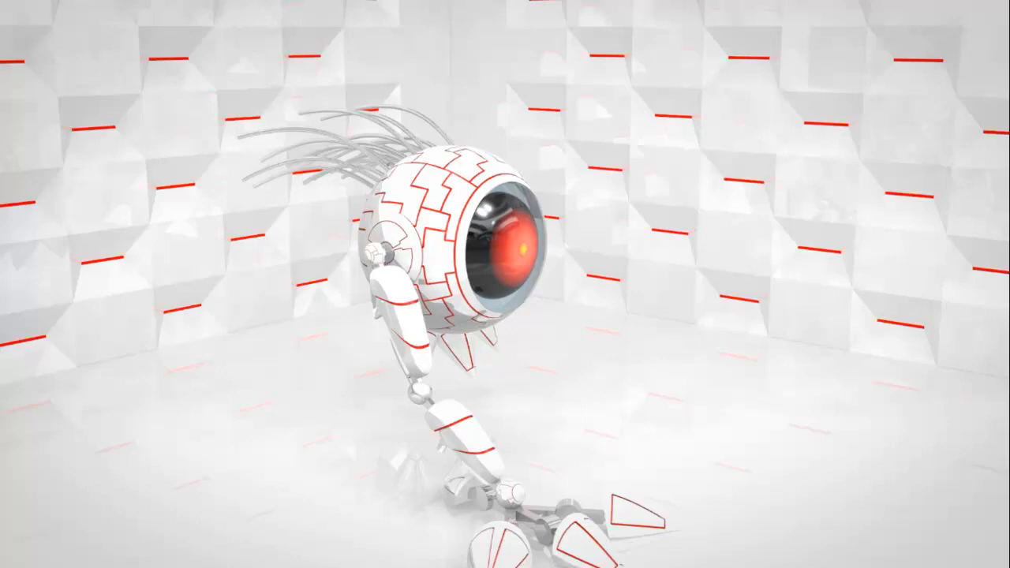
mouse_move(724, 510)
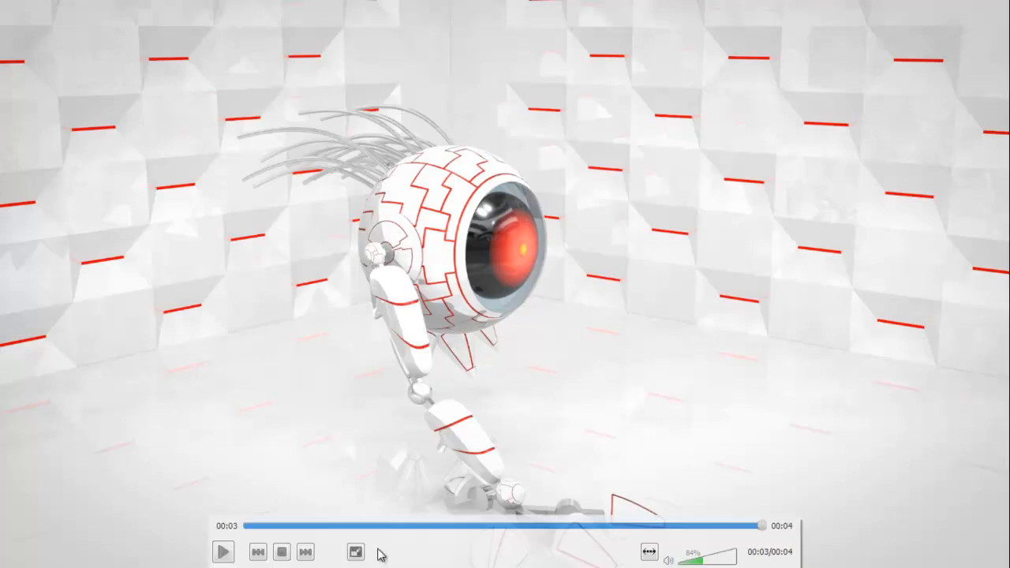
left_click(363, 557)
left_click(203, 554)
left_click(857, 31)
Set the 3D view to front orthographic and add a UV sphere at the 3D cursor.
middle_click_drag(603, 266, 562, 259)
middle_click_drag(466, 273, 593, 263)
key("KP_1")
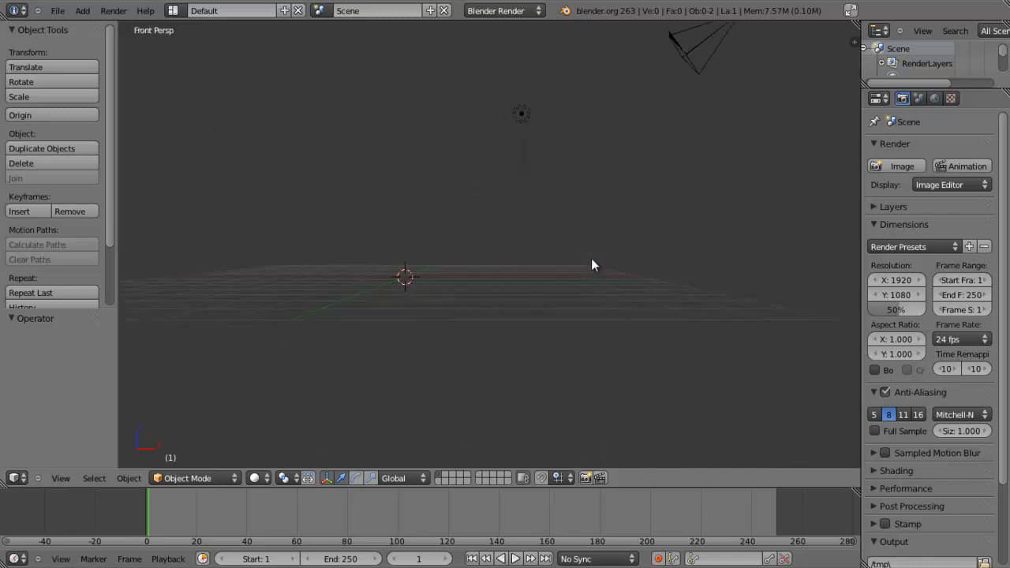
key("KP_5")
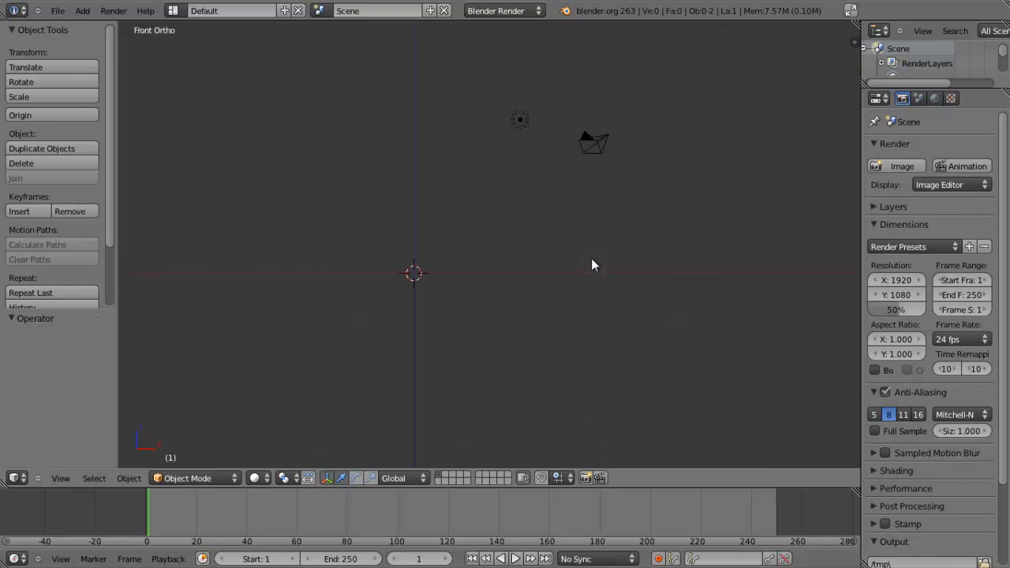
middle_click_drag(458, 255, 516, 251, "shift")
scroll(517, 259, "up", 1)
middle_click_drag(505, 289, 507, 262, "shift")
key("shift+a")
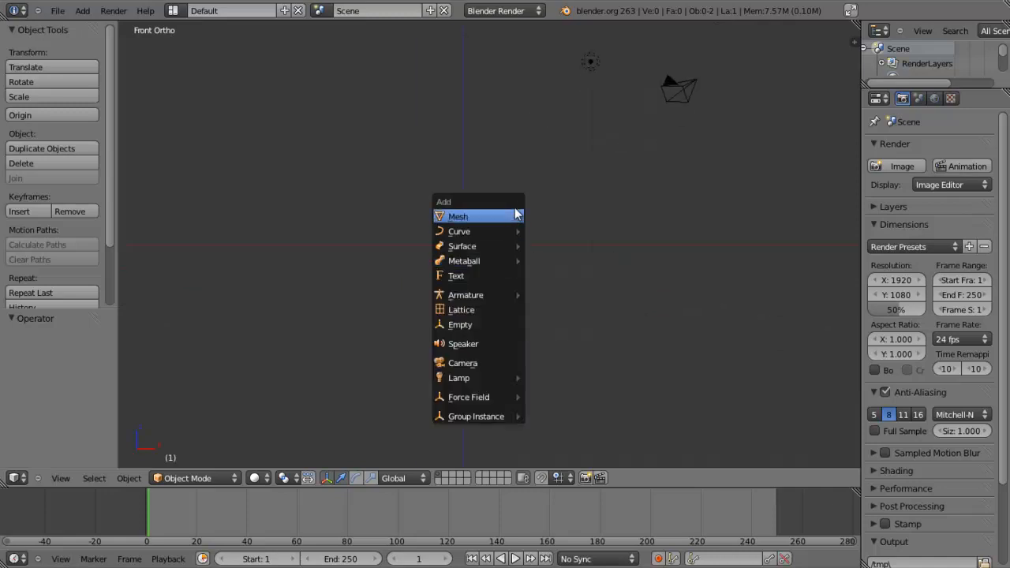
mouse_move(508, 219)
left_click(578, 261)
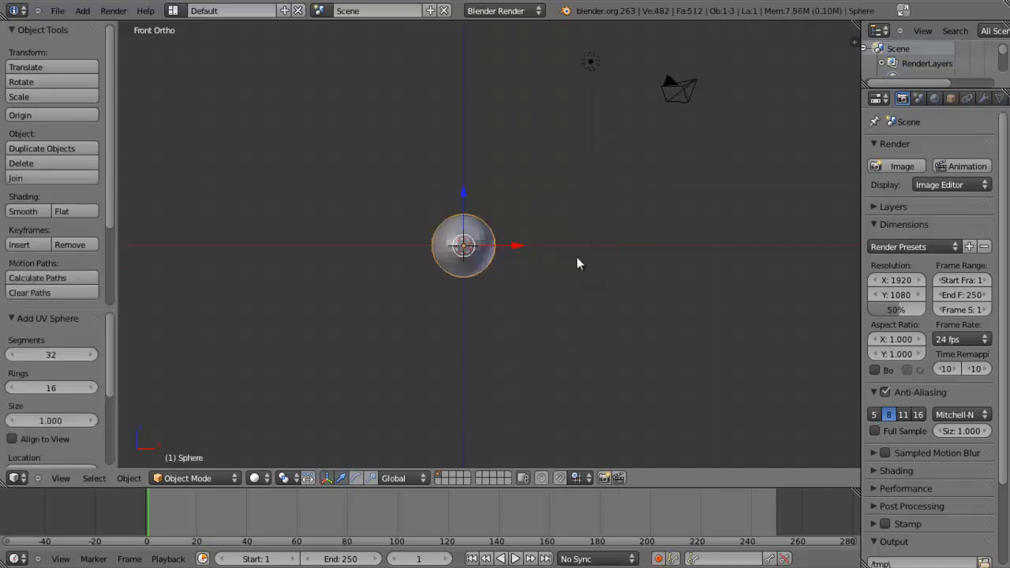
Align the new UV sphere to the view so its pole faces the front.
scroll(530, 252, "up", 2)
left_click(13, 439)
scroll(432, 253, "up", 2)
scroll(429, 251, "up", 2)
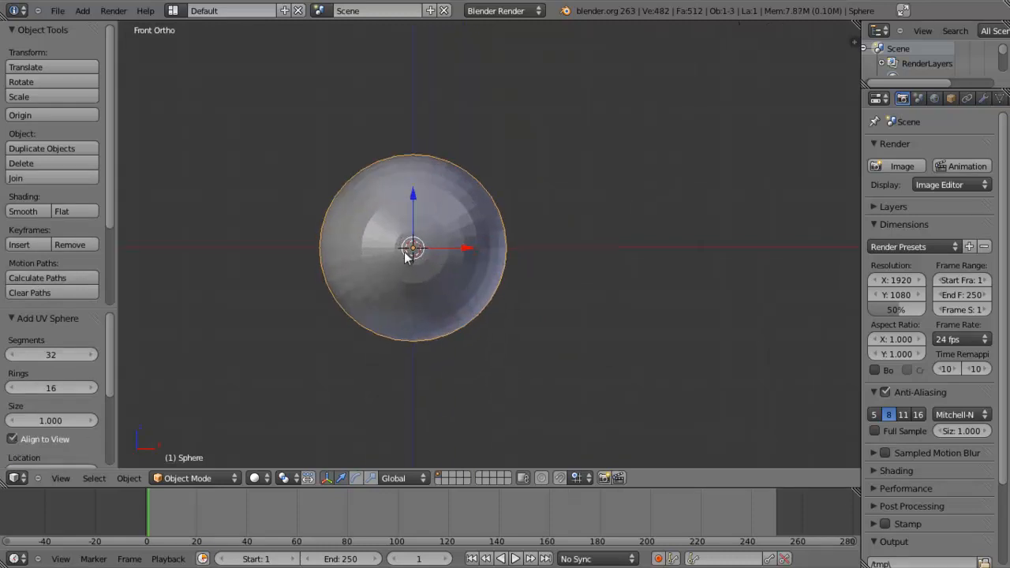
Set the UV sphere's segments to 64 and double its rings to 32.
scroll(415, 249, "down", 2)
middle_click_drag(419, 251, 450, 256, "shift")
scroll(450, 257, "down", 1)
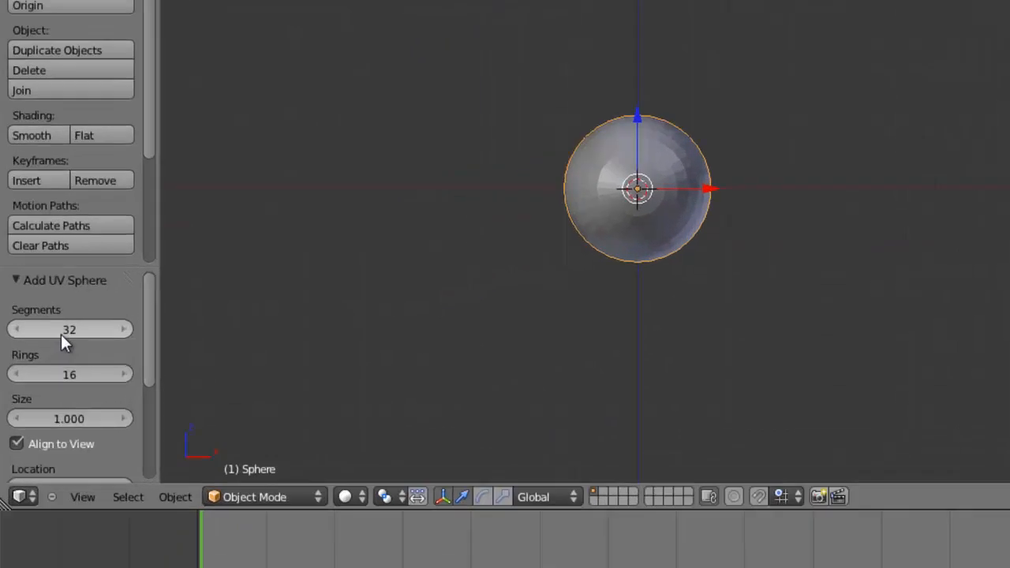
left_click(62, 332)
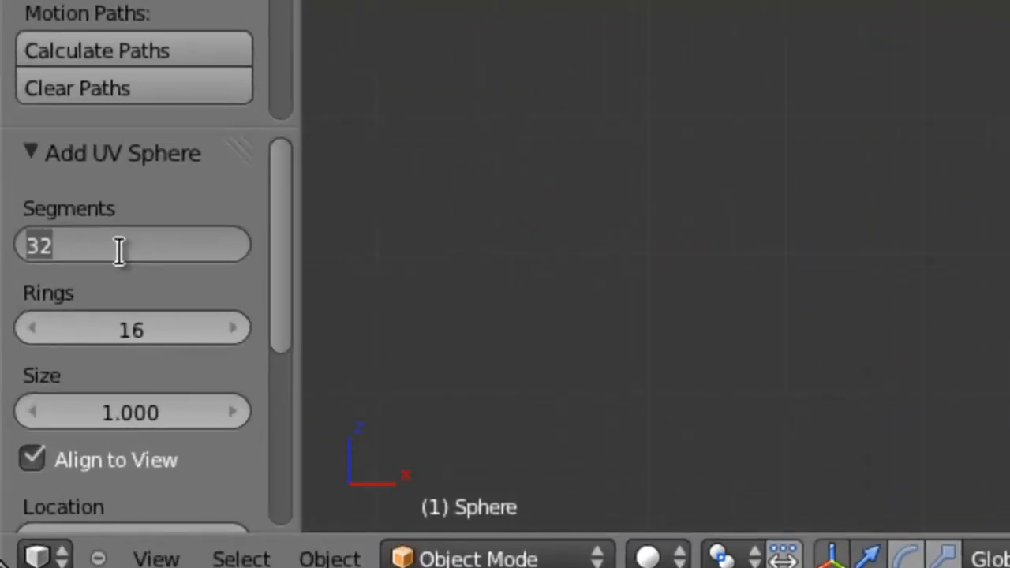
type("64")
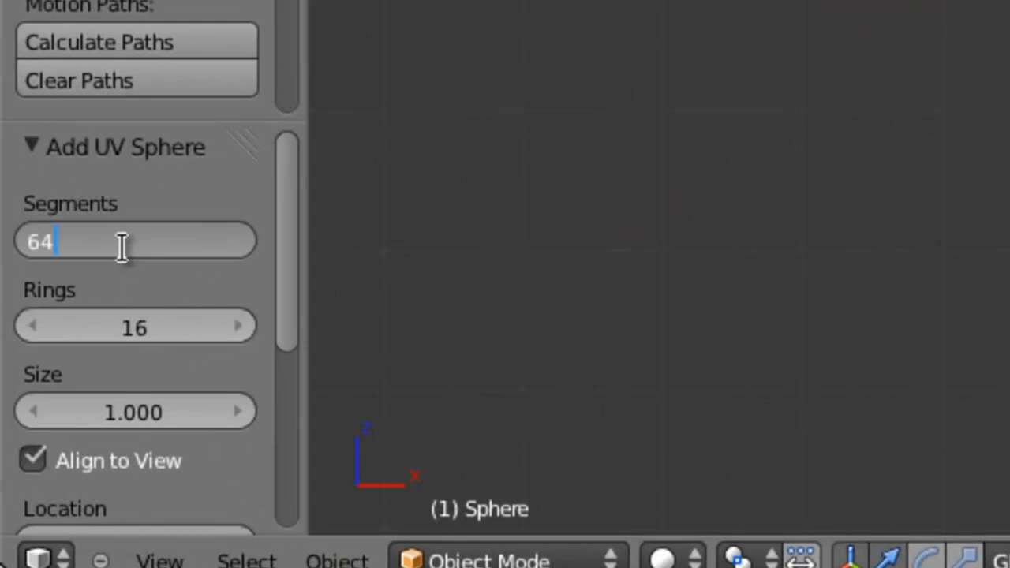
key("Tab")
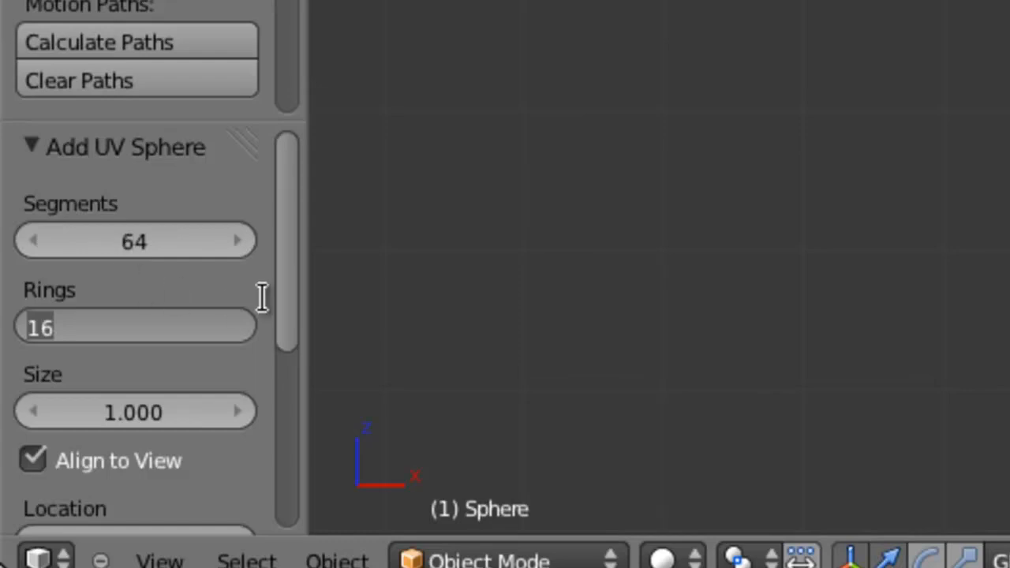
key("Right")
type("*2")
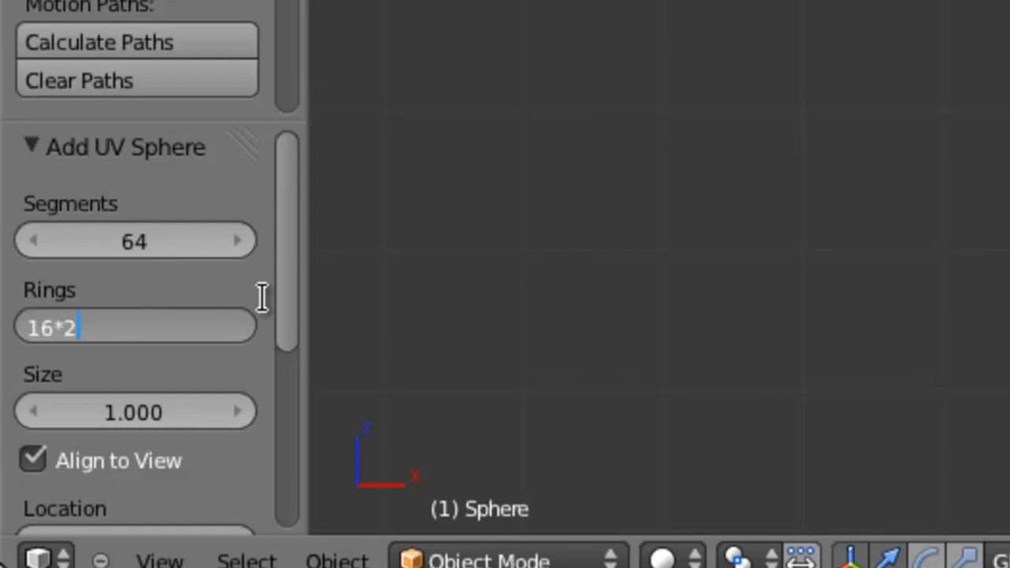
key("Return")
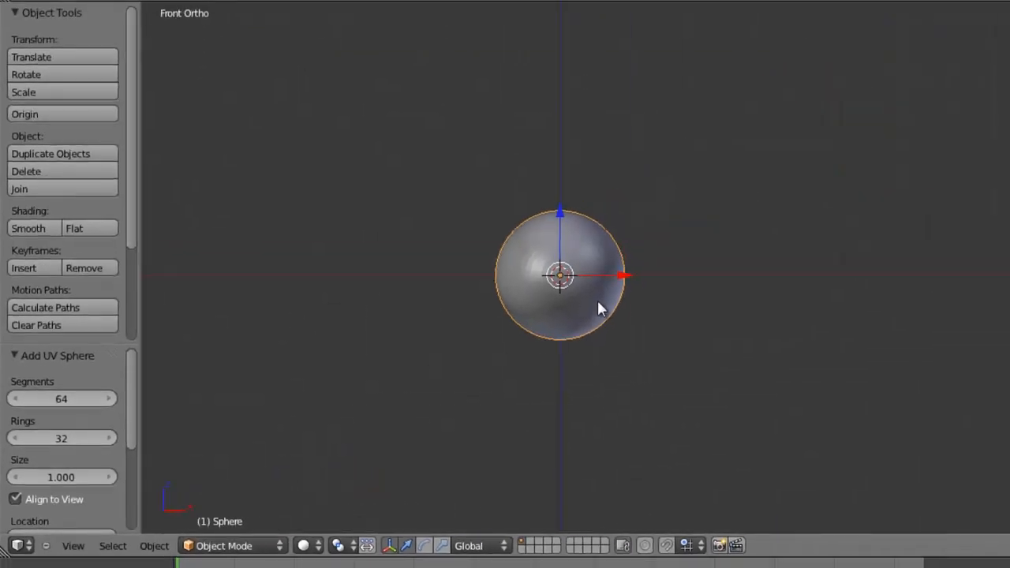
Try sizes of 3.469 and 2 for the UV sphere.
scroll(597, 297, "up", 2)
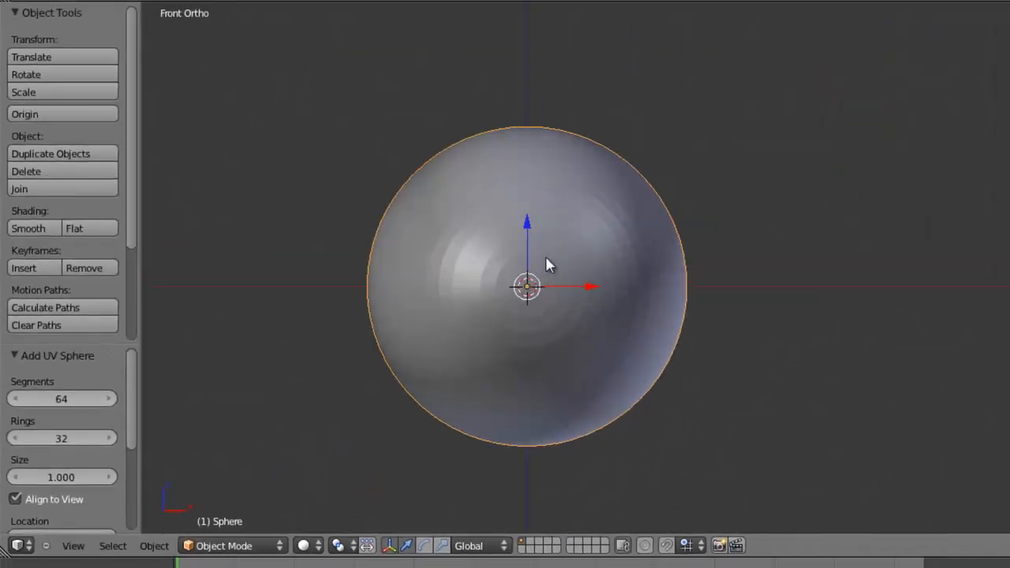
left_click_drag(57, 480, 155, 468)
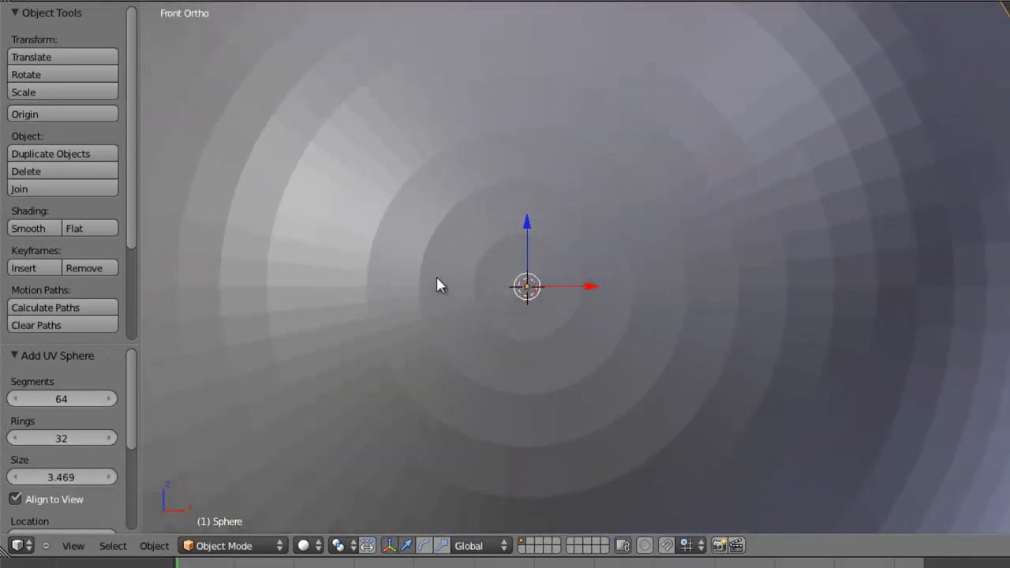
scroll(503, 254, "down", 8)
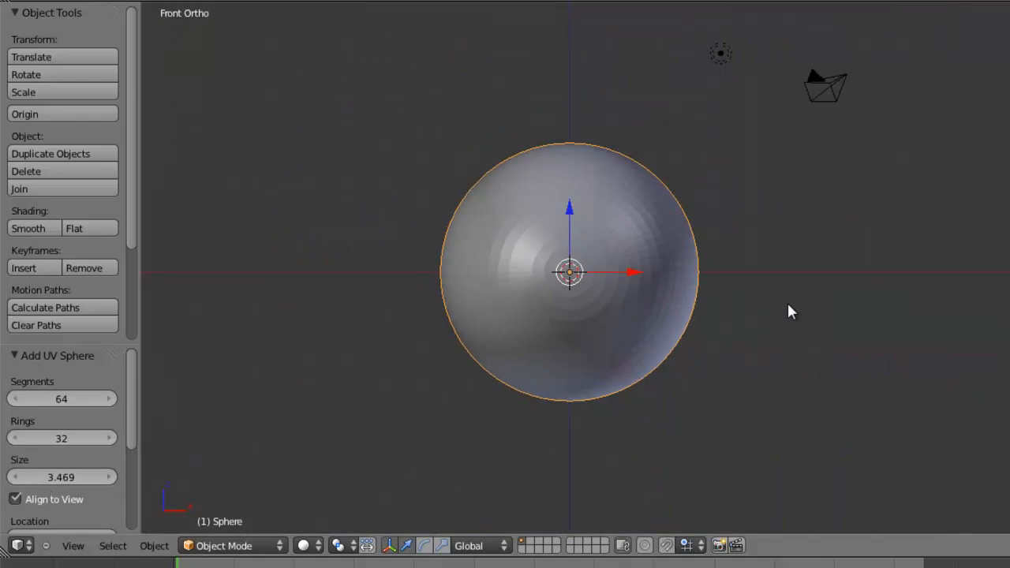
middle_click_drag(703, 353, 686, 300)
left_click(71, 477)
type("2")
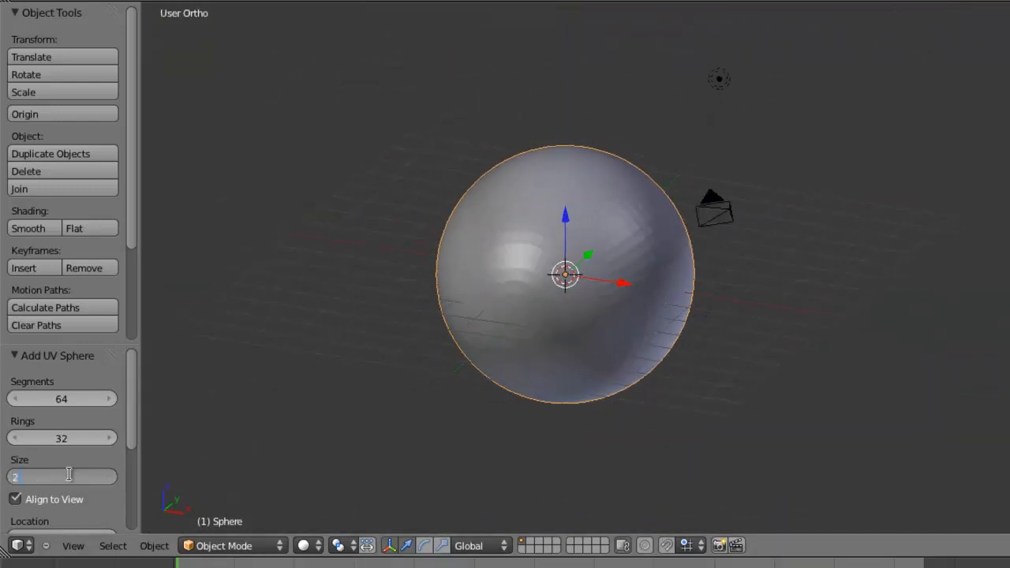
key("Return")
Set the UV sphere's size to 2.5.
left_click(70, 478)
type("2.5")
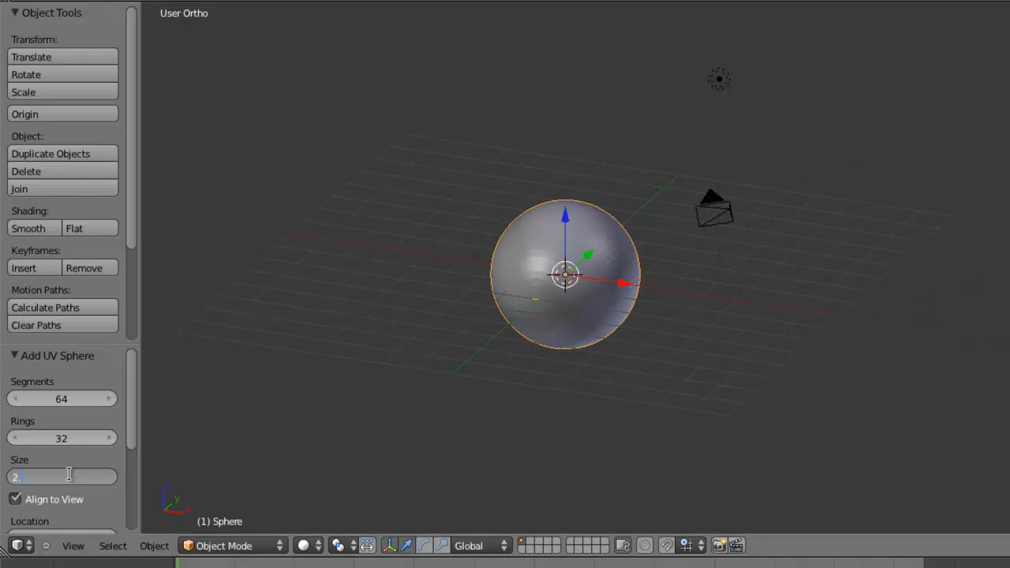
key("Return")
Move the sphere up about 3.425 units along the Z axis and return from the reference video to Blender.
scroll(597, 268, "up", 3)
middle_click_drag(597, 284, 563, 323)
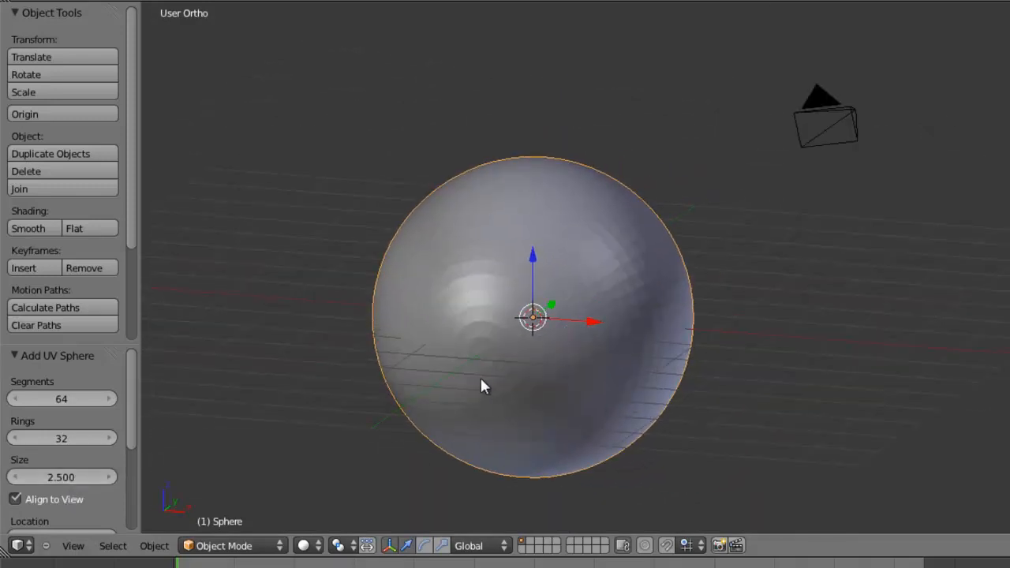
middle_click_drag(481, 384, 507, 381)
left_click_drag(537, 269, 544, 52)
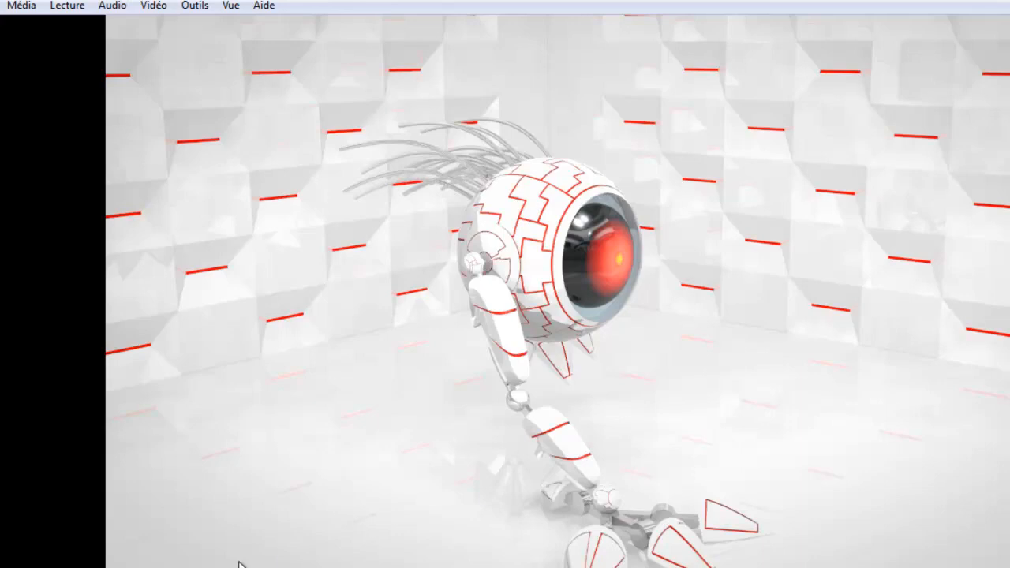
left_click(154, 567)
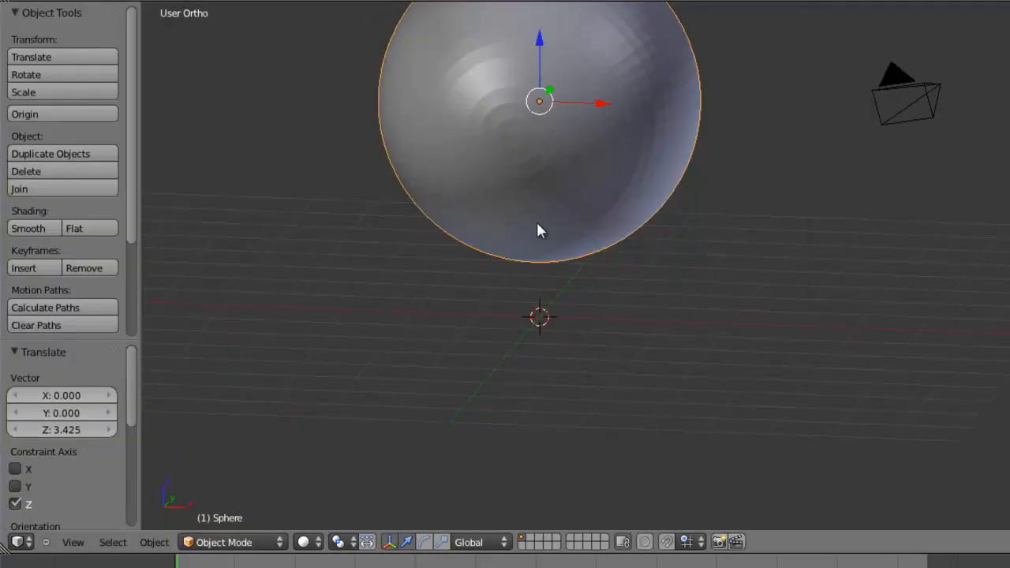
Enter Edit Mode on the sphere in front view, deselect the whole mesh and enable face selection.
key("KP_1")
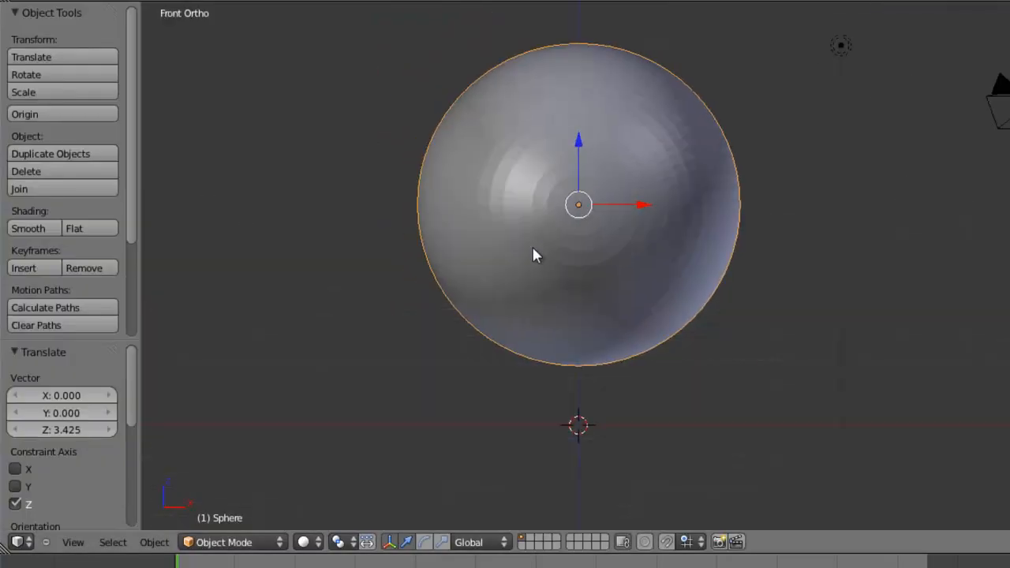
key("Tab")
middle_click_drag(623, 173, 557, 286, "shift")
key("a")
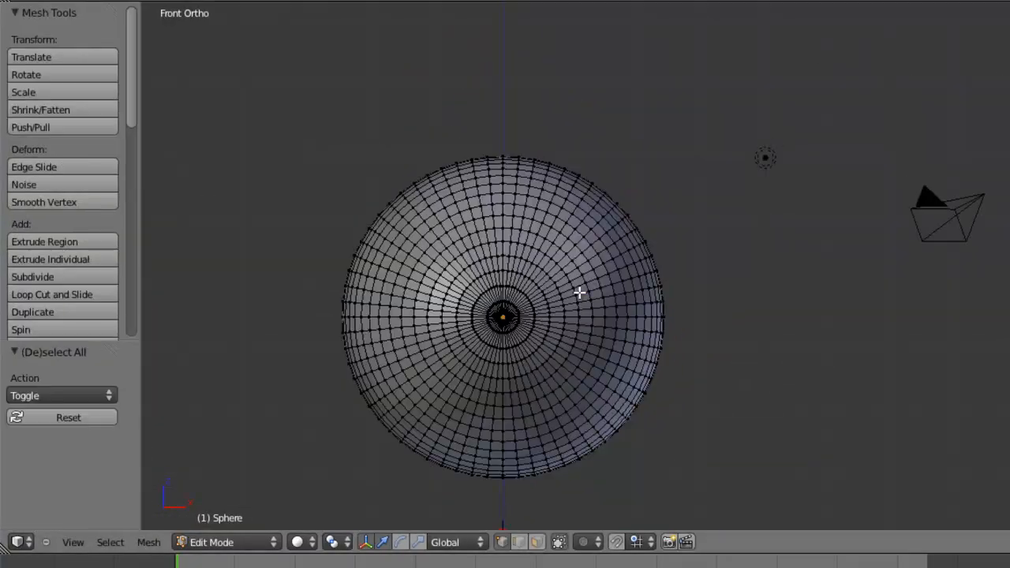
left_click(535, 545)
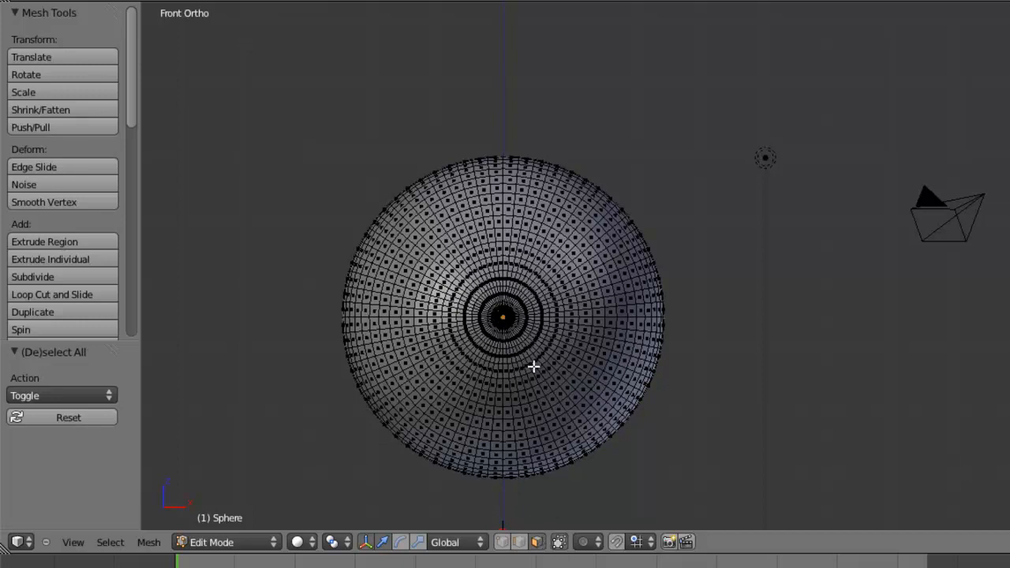
Circle-select the faces around the sphere's front pole.
scroll(491, 313, "up", 4)
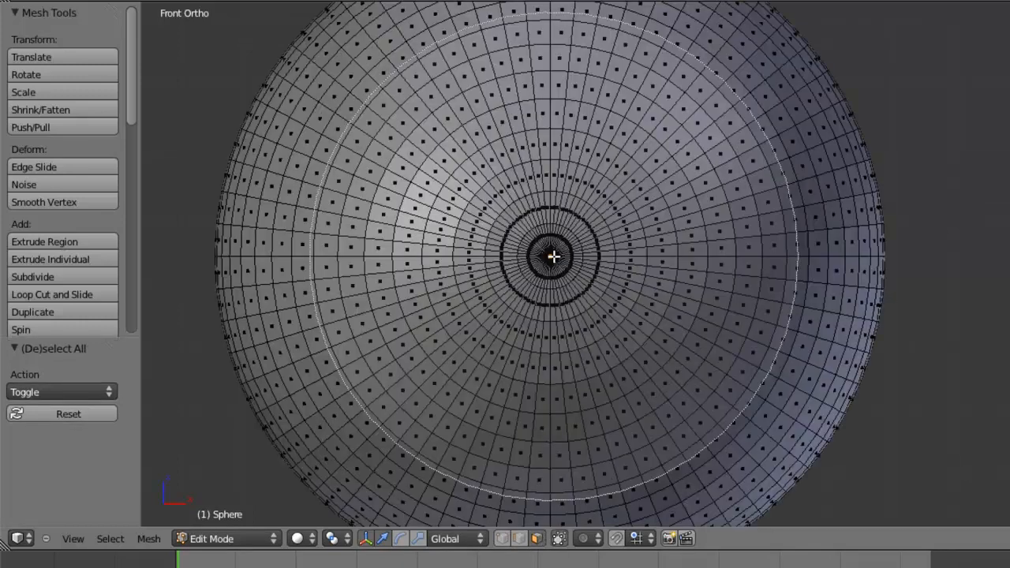
scroll(554, 255, "up", 1)
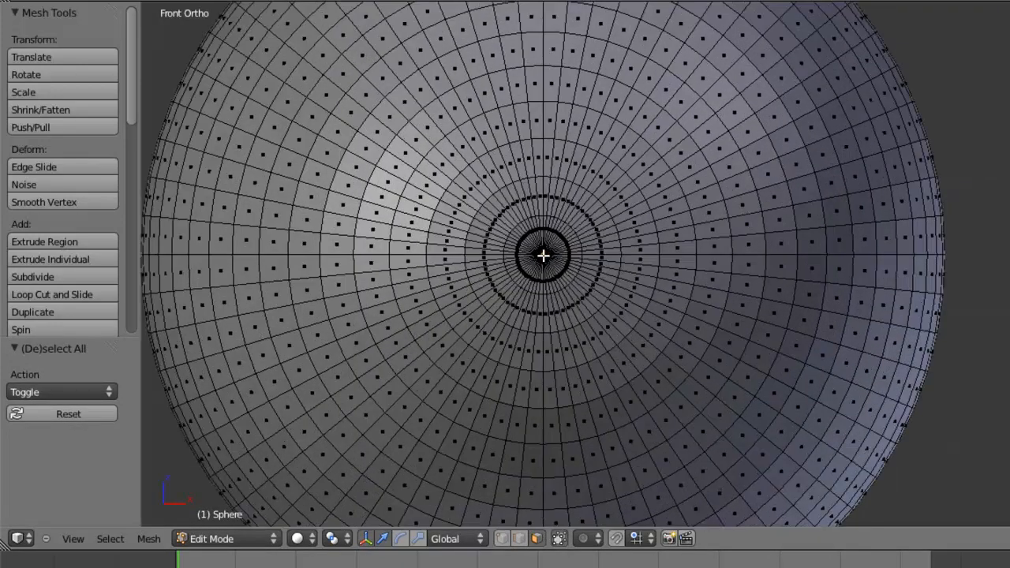
key("c")
scroll(543, 255, "down", 10)
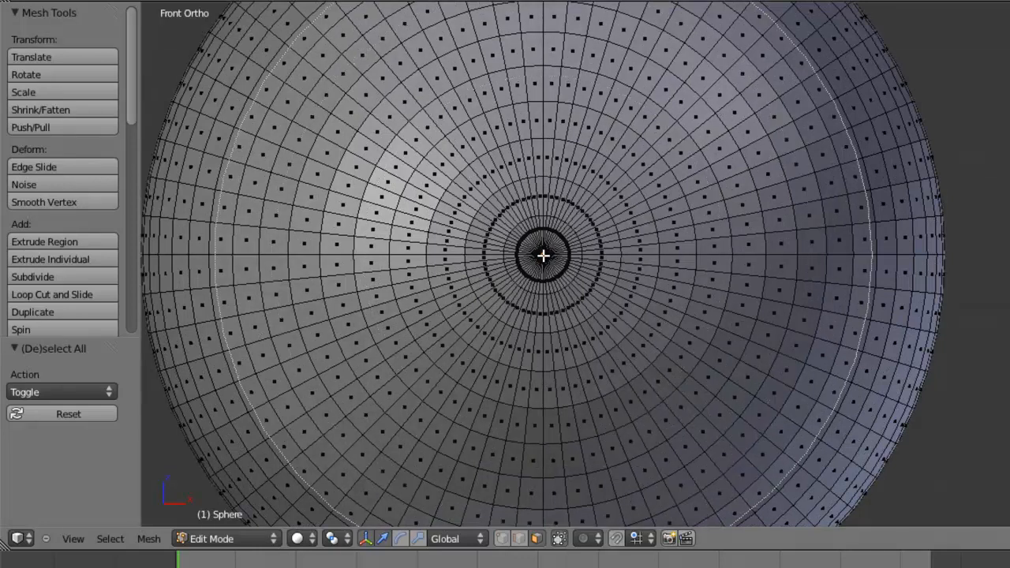
left_click(543, 255)
right_click(543, 255)
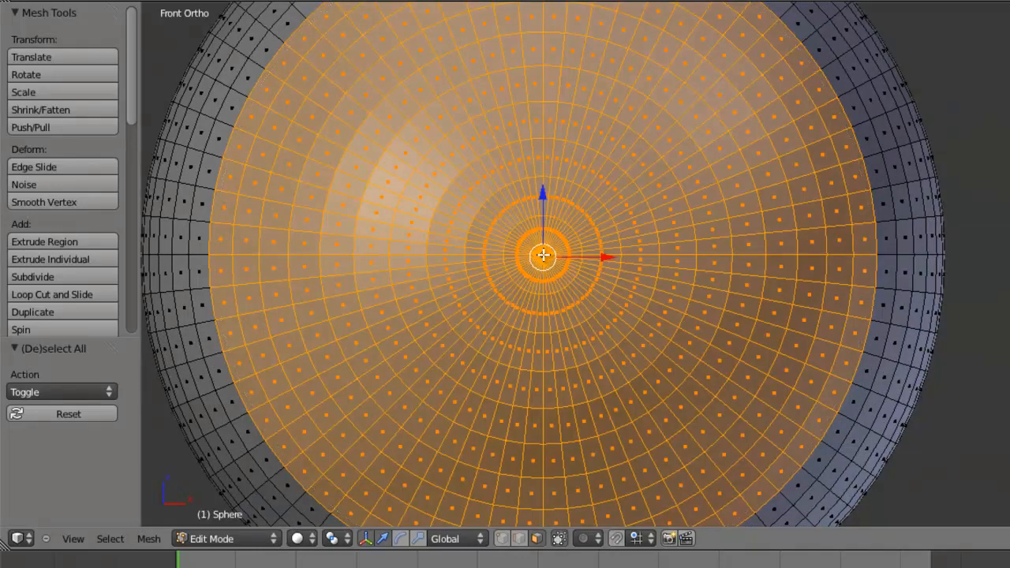
Extend the selection with a larger circle centred on the front pole to cover complete outer face rings.
scroll(543, 255, "up", 10)
scroll(543, 255, "up", 1)
middle_click_drag(415, 269, 710, 348, "shift")
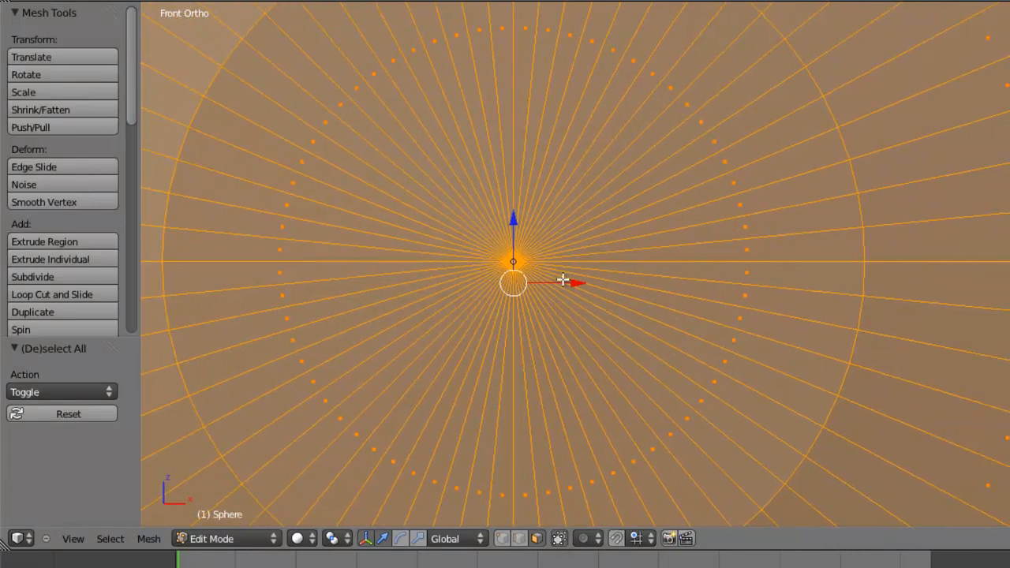
scroll(562, 278, "down", 5)
scroll(562, 278, "down", 7)
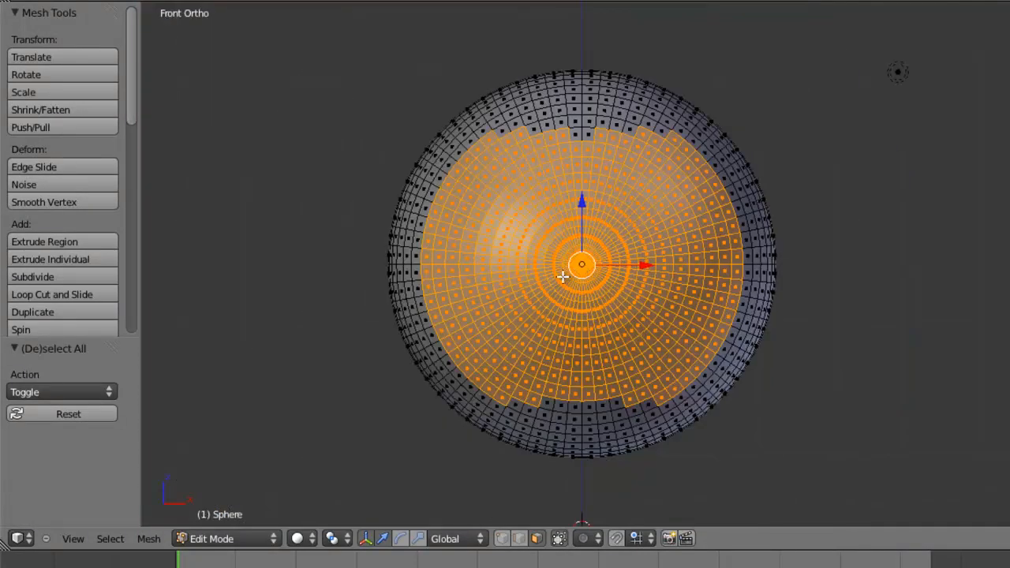
key("c")
scroll(581, 264, "up", 7)
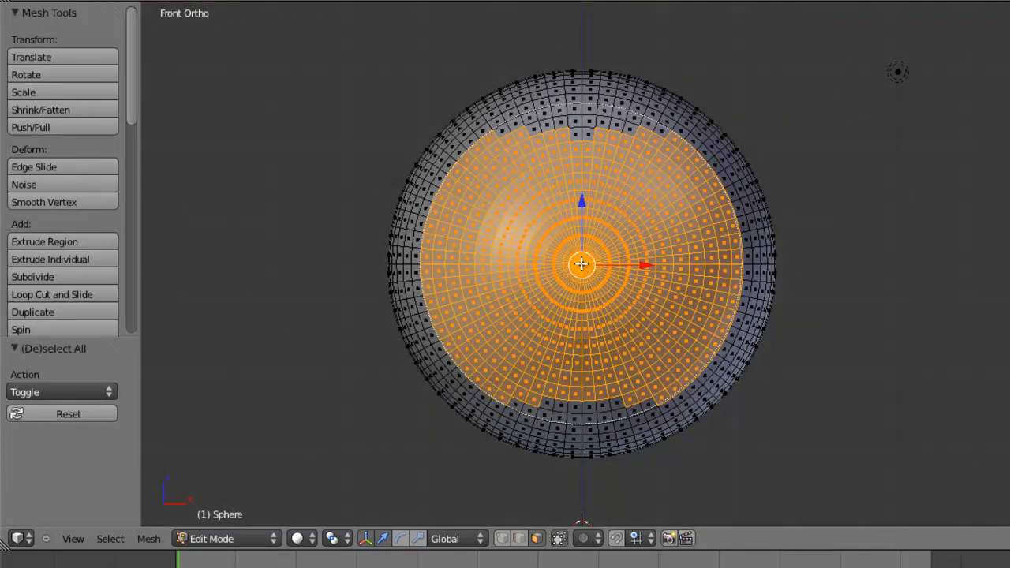
left_click(581, 264)
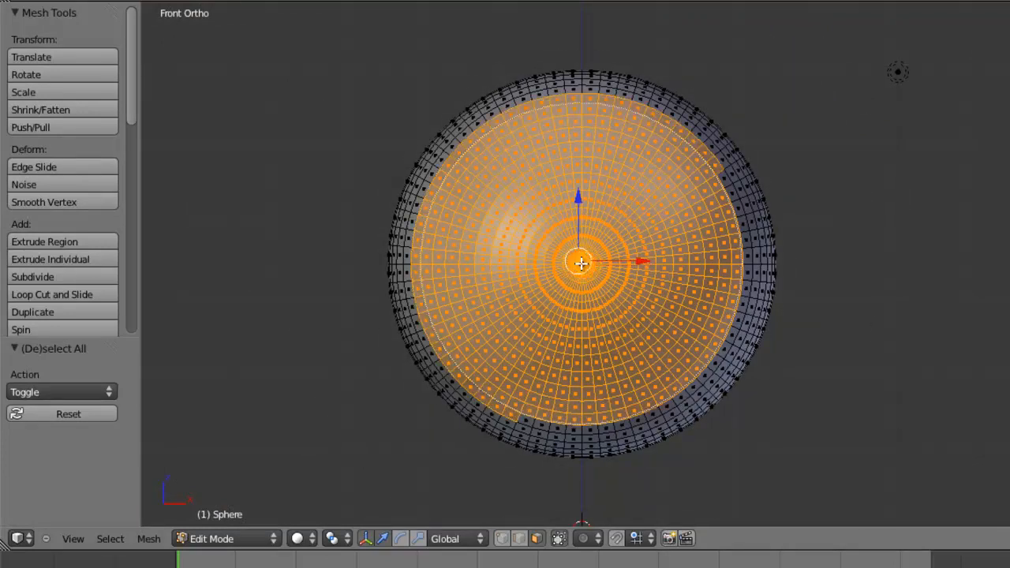
left_click(585, 267)
right_click(584, 267)
Examine the selected front faces of the sphere from several angles and distances.
scroll(584, 266, "down", 2)
middle_click_drag(584, 267, 660, 307)
scroll(629, 295, "up", 4)
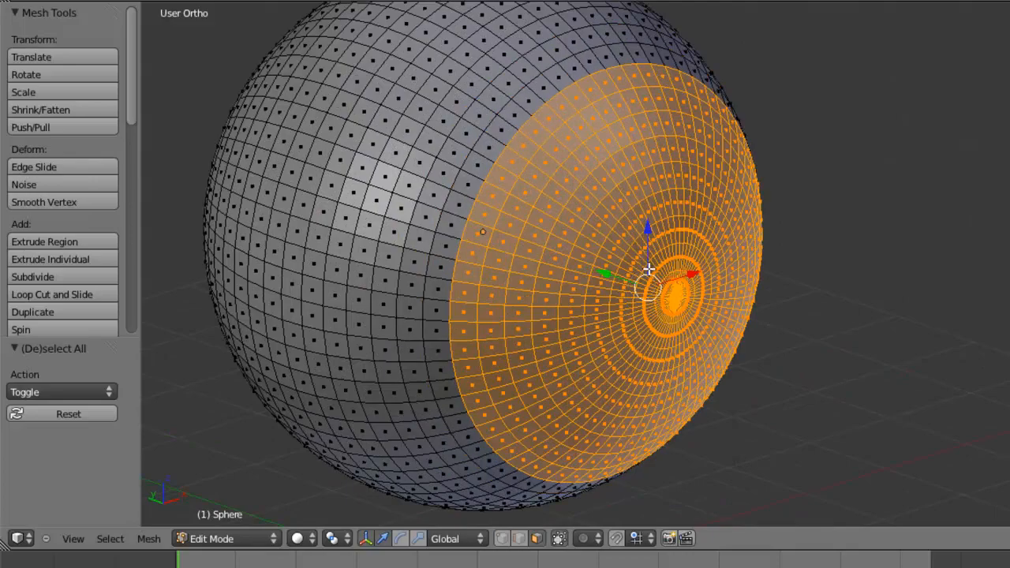
scroll(647, 266, "down", 4)
mouse_move(638, 289)
middle_mouse_down()
mouse_move(601, 277)
mouse_move(636, 276)
middle_mouse_up()
scroll(573, 271, "up", 7)
middle_click_drag(308, 104, 302, 132)
scroll(510, 266, "down", 3)
middle_click_drag(603, 310, 572, 286)
scroll(582, 295, "down", 6)
middle_click_drag(618, 243, 625, 295)
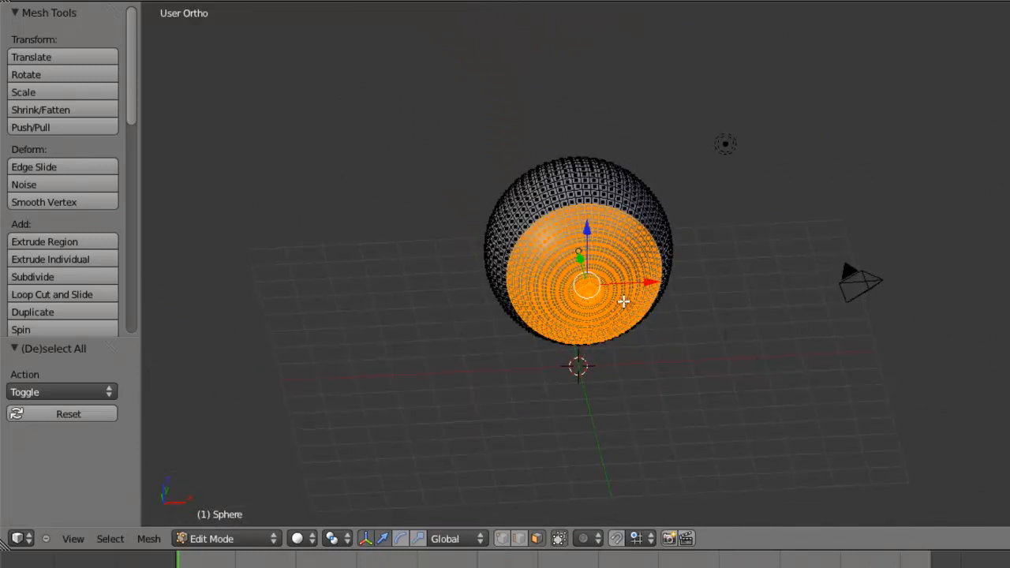
Separate the selected front faces into their own object and select that object in Object Mode.
scroll(624, 299, "up", 2)
left_click(624, 302)
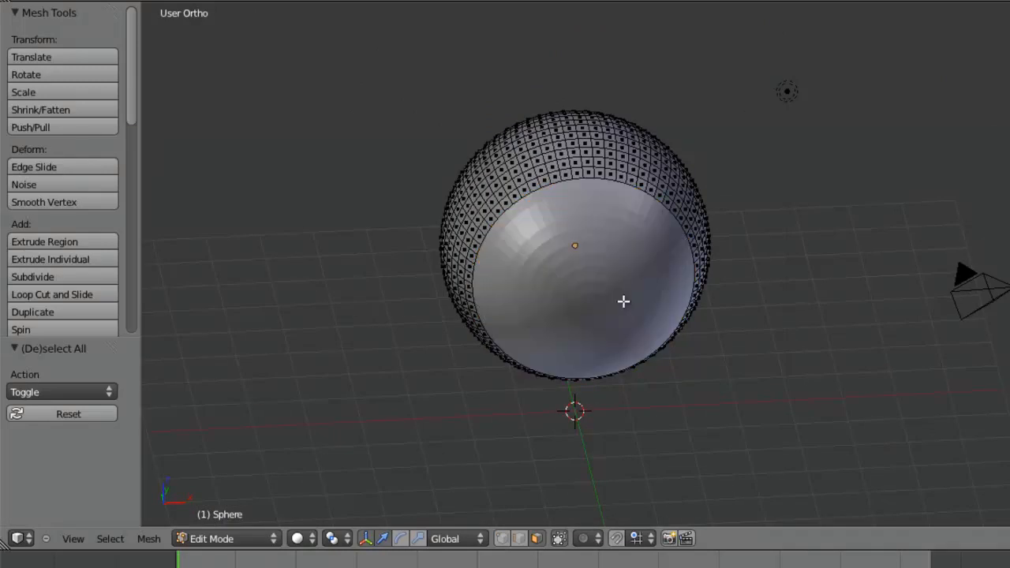
middle_click_drag(657, 304, 593, 270)
key("Tab")
right_click(594, 270)
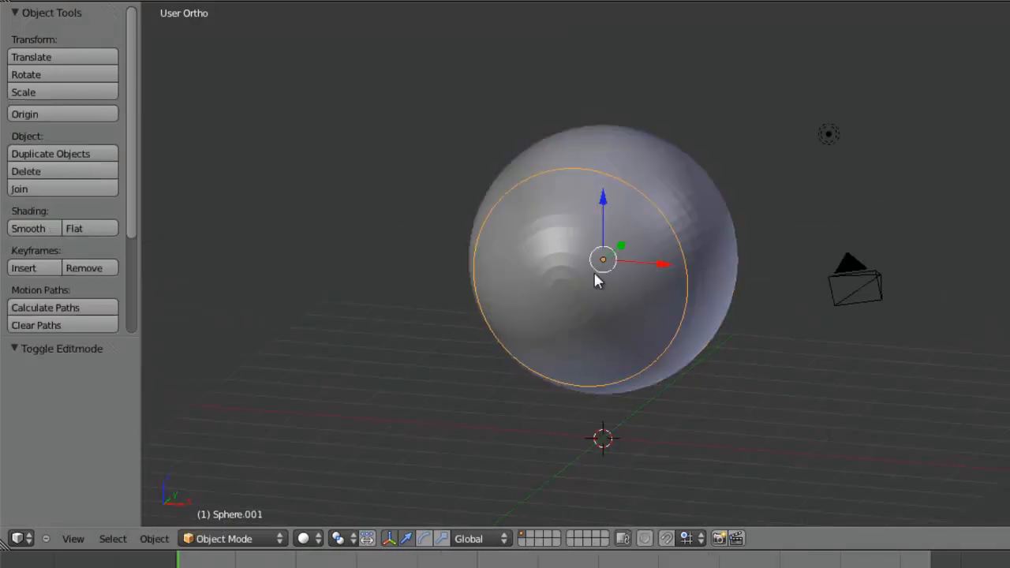
Apply smooth shading to the separated front piece and hide it.
left_click(31, 229)
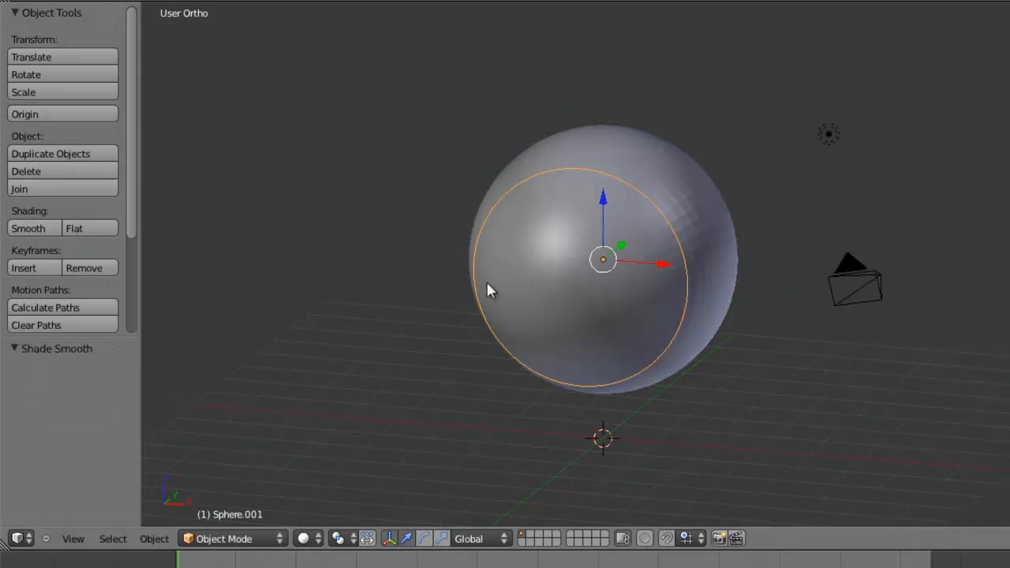
key("h")
scroll(608, 245, "up", 3)
Enter Edit Mode on the remaining sphere with edge selection and select the edge loop one ring behind the front opening's rim.
right_click(652, 210)
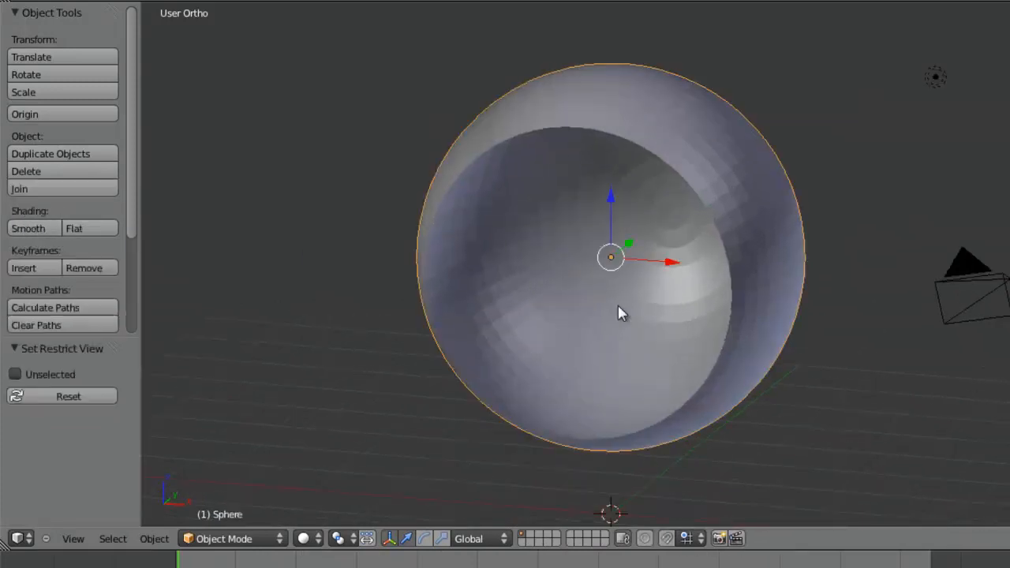
scroll(560, 208, "up", 3)
key("Tab")
scroll(577, 194, "up", 1)
scroll(604, 240, "down", 3)
middle_click_drag(604, 239, 450, 505)
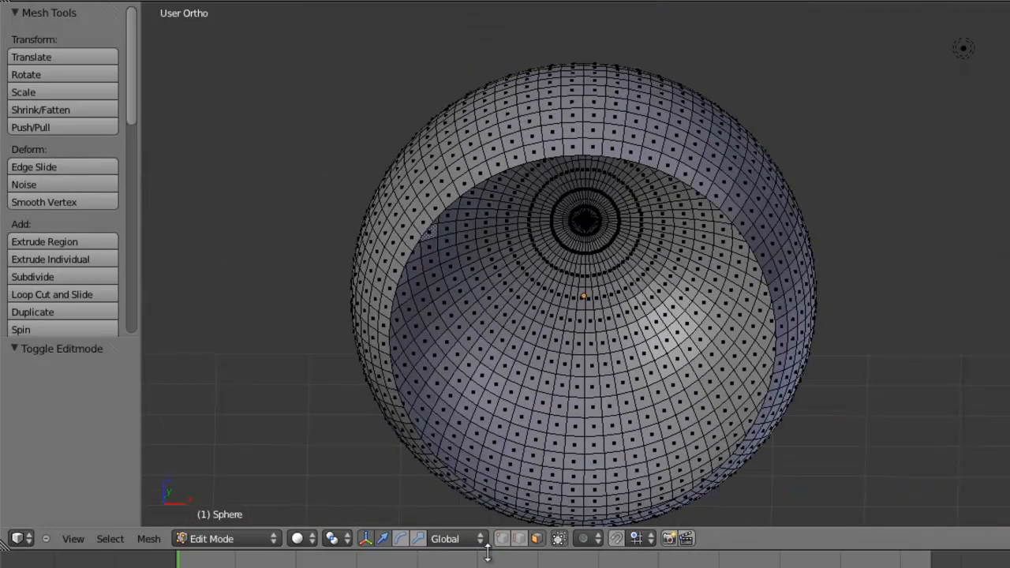
left_click(519, 538)
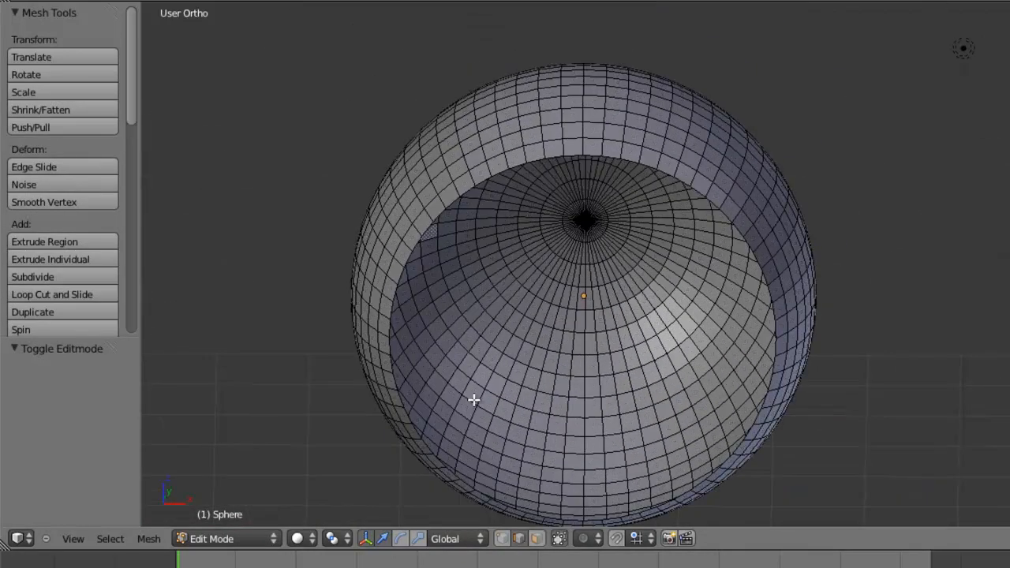
right_click(610, 141, "alt")
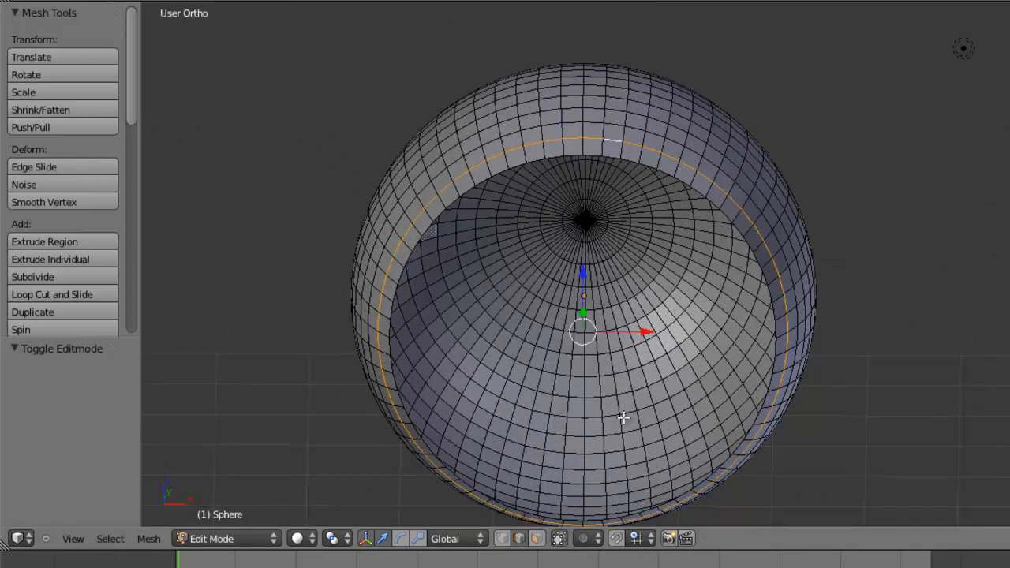
Add six meridian edge lines spread around the sphere, running from the front loop to the rear pole, to the selection.
middle_click_drag(759, 221, 629, 314)
key("KP_1")
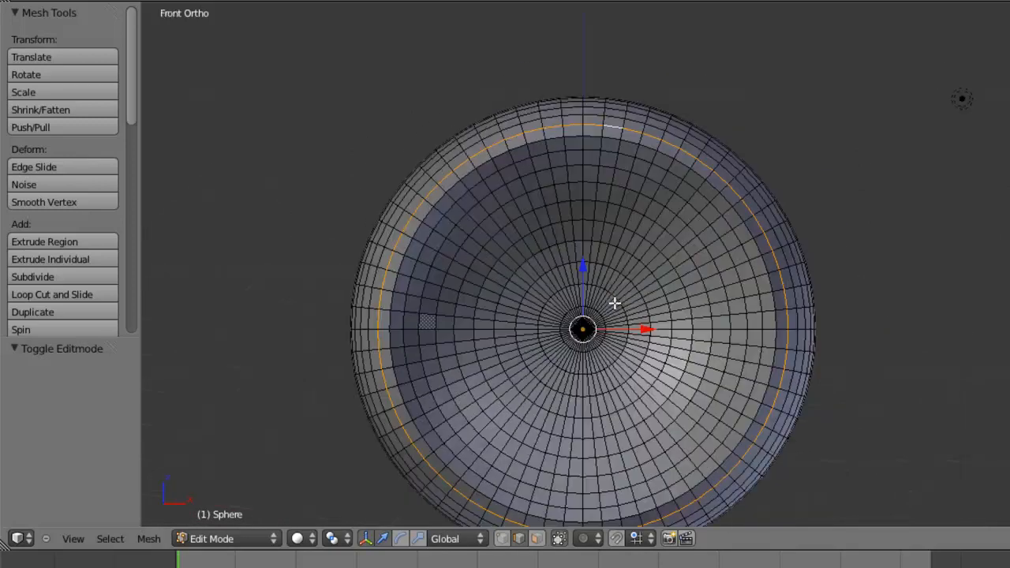
right_click(715, 166, "ctrl")
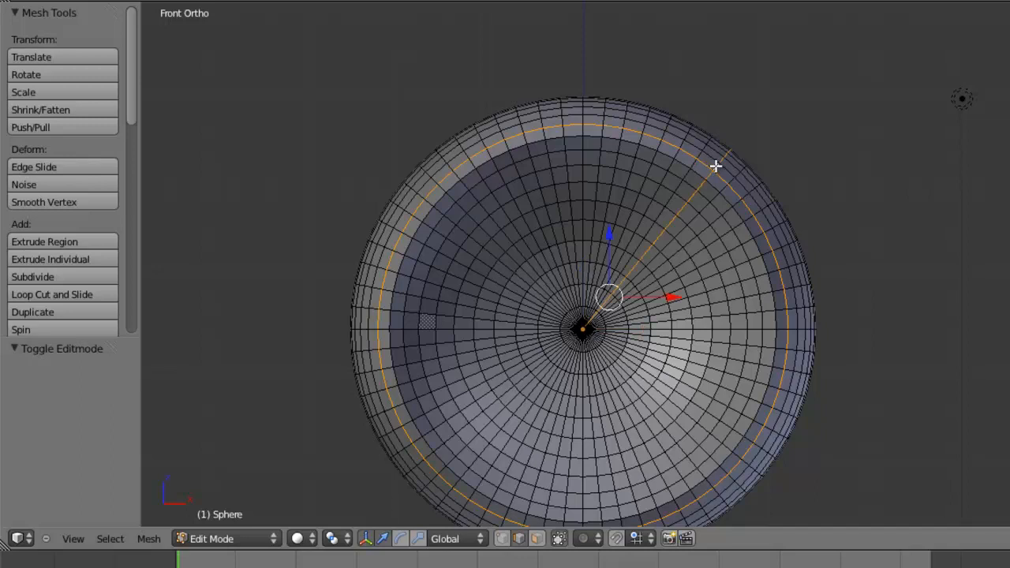
right_click(449, 166, "ctrl")
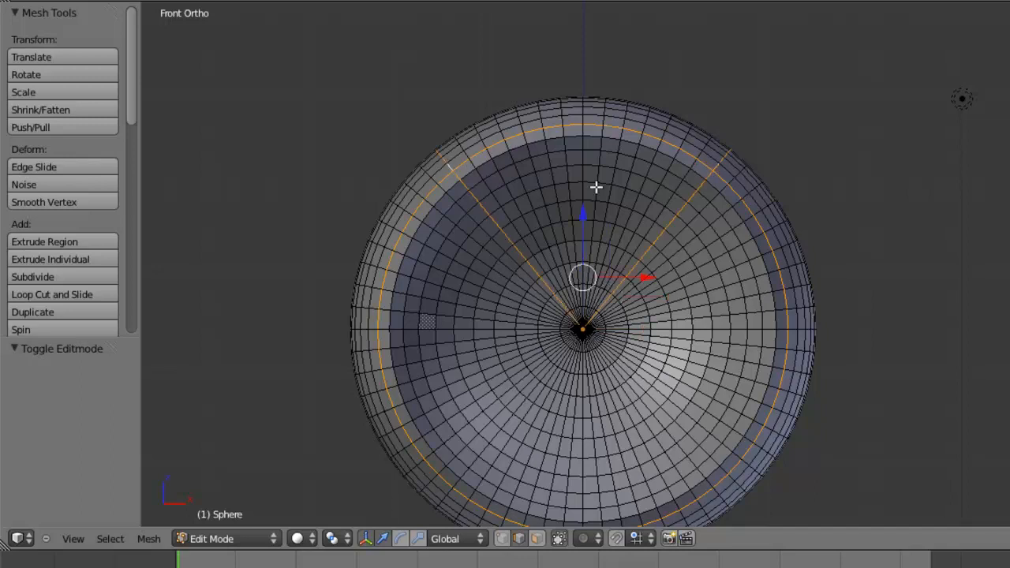
right_click(778, 408, "ctrl")
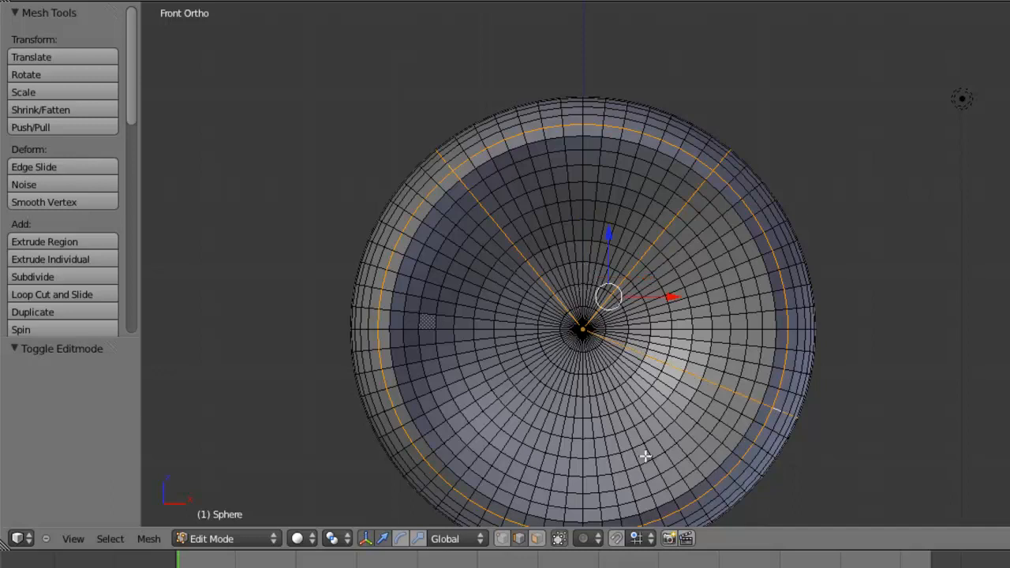
right_click(381, 390, "ctrl")
middle_click_drag(532, 421, 537, 340, "shift")
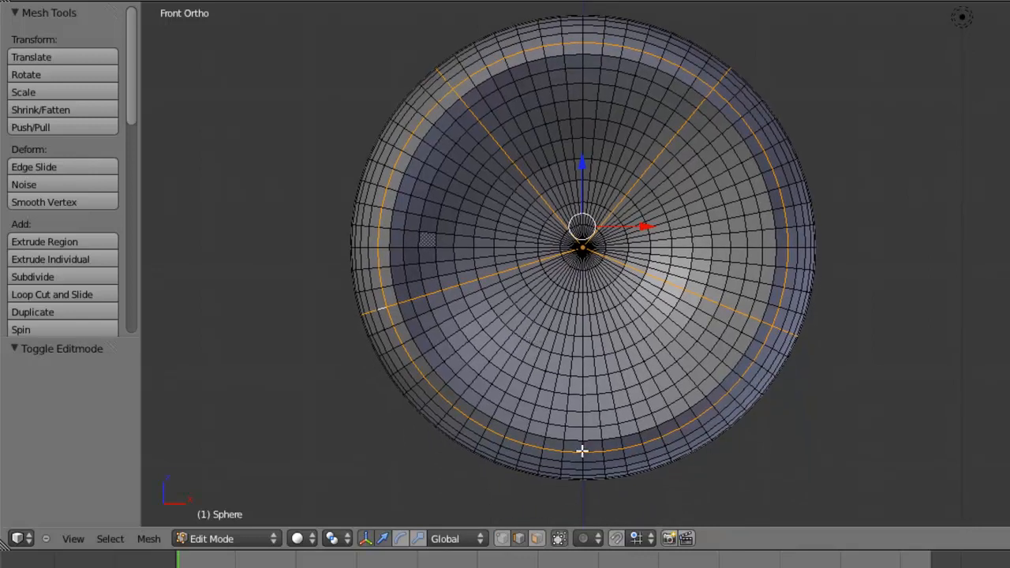
right_click(499, 451, "ctrl")
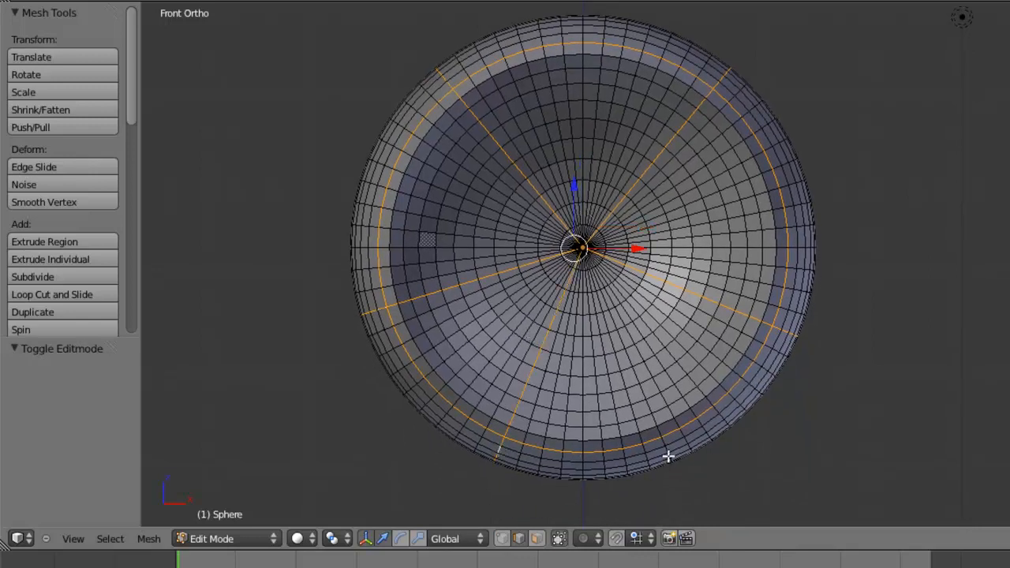
right_click(681, 432, "ctrl")
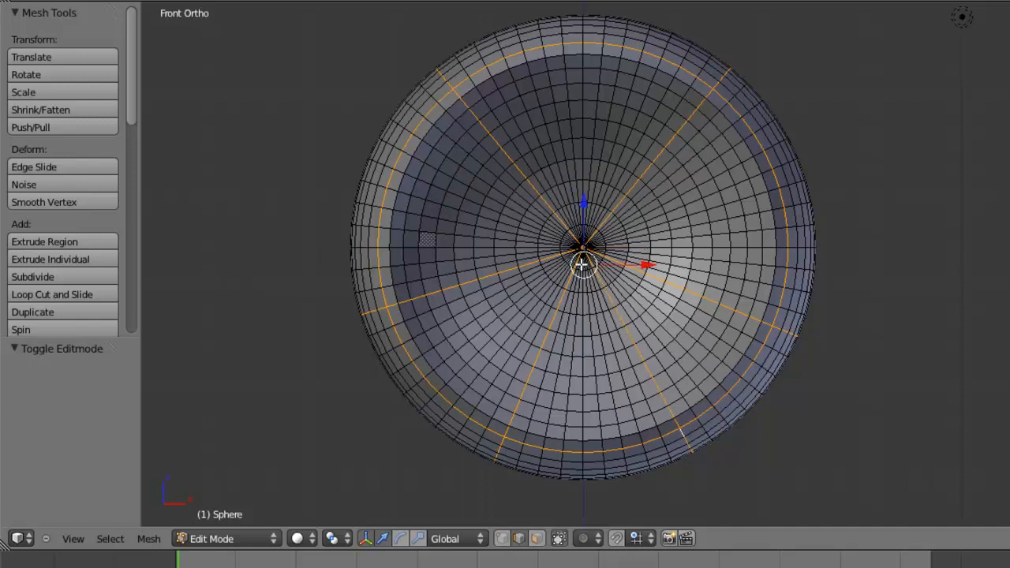
Add a stepped path of edges on the sphere's side to the selection, starting at a meridian line and turning at right angles.
scroll(582, 276, "down", 2)
middle_click_drag(579, 200, 659, 285)
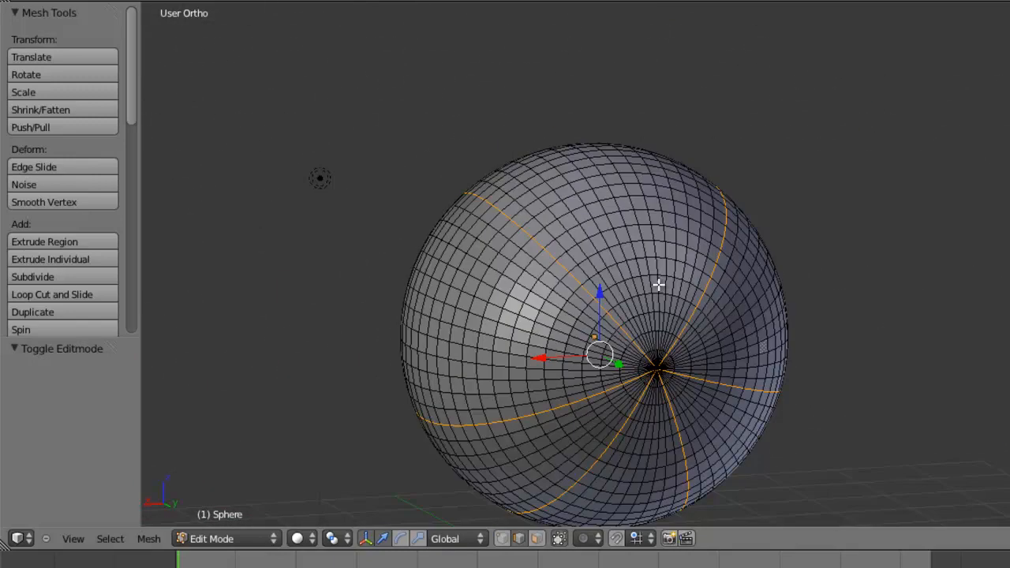
middle_click_drag(503, 206, 593, 291)
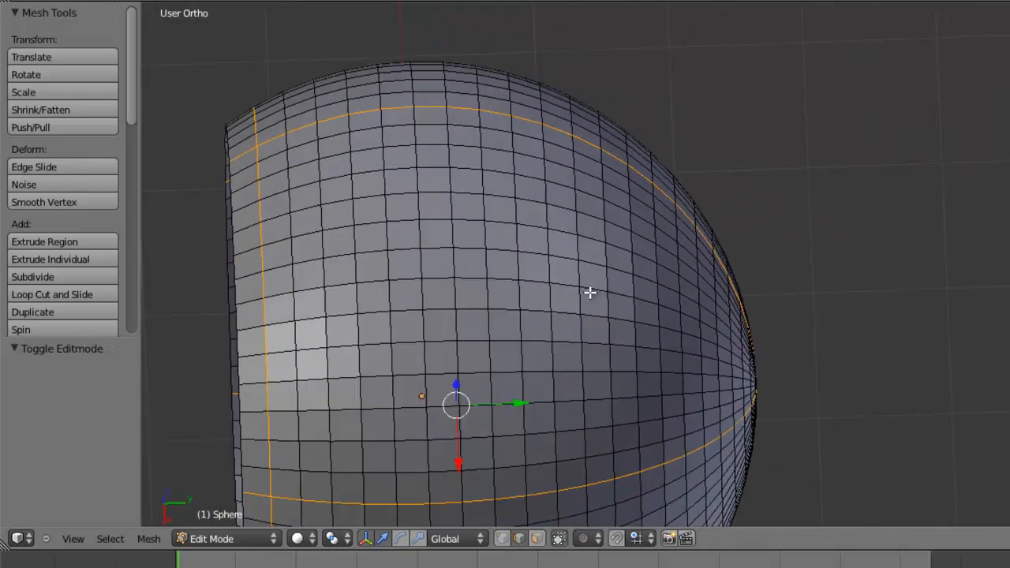
middle_click_drag(523, 323, 465, 162)
right_click(412, 112, "shift")
right_click(459, 113, "shift")
right_click(493, 112, "shift")
right_click(509, 125, "shift")
right_click(509, 149, "shift")
right_click(509, 178, "shift")
right_click(509, 201, "shift")
right_click(495, 214, "shift")
right_click(462, 216, "shift")
right_click(428, 218, "shift")
right_click(399, 221, "shift")
right_click(383, 239, "shift")
right_click(383, 269, "shift")
right_click(385, 298, "shift")
right_click(385, 328, "shift")
Extend the stepped edge path nine edges toward the rear pole and step it across to the next meridian line.
right_click(403, 344, "shift")
right_click(435, 344, "shift")
right_click(469, 342, "shift")
right_click(494, 341, "shift")
right_click(518, 340, "shift")
right_click(545, 340, "shift")
right_click(568, 338, "shift")
right_click(594, 338, "shift")
right_click(620, 336, "shift")
right_click(659, 341, "shift")
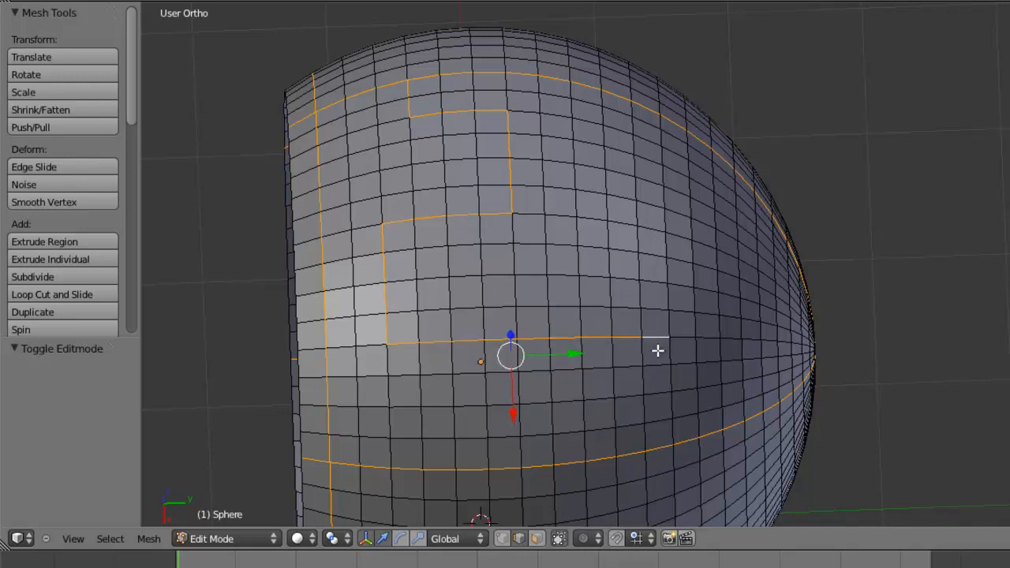
right_click(669, 359, "shift")
right_click(669, 383, "shift")
right_click(669, 405, "shift")
right_click(655, 425, "shift")
right_click(644, 436, "shift")
Start another stepped edge path from a meridian line near the sphere's back, running two edges sideways and two edges forward.
scroll(602, 386, "down", 2)
middle_click_drag(605, 337, 523, 361, "shift")
scroll(524, 356, "up", 2)
middle_click_drag(501, 270, 570, 201)
right_click(557, 203, "shift")
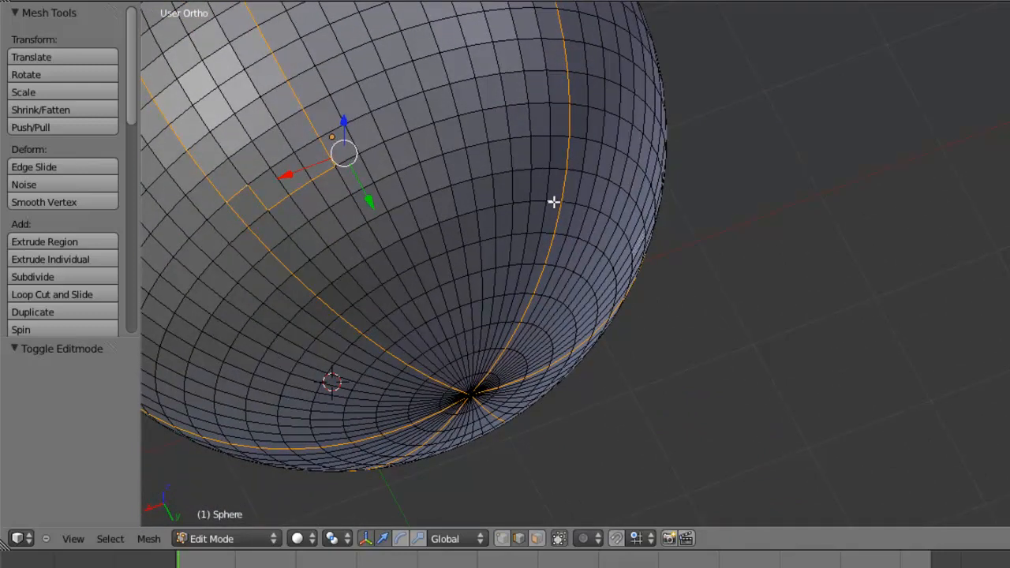
right_click(527, 202, "shift")
right_click(512, 186, "shift")
right_click(510, 154, "shift")
right_click(499, 142, "shift")
right_click(490, 158, "shift")
right_click(494, 187, "shift")
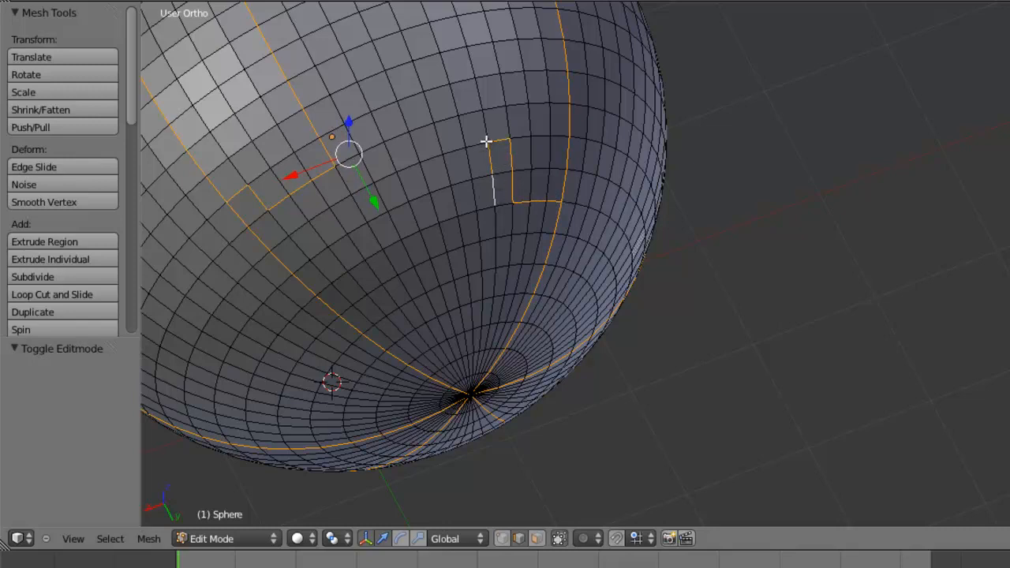
right_click(492, 193, "shift")
right_click(489, 162, "shift")
Extend the second path three edges sideways, run it toward the rear pole and across to the neighbouring meridian line.
right_click(496, 142, "shift")
right_click(473, 144, "shift")
right_click(457, 149, "shift")
right_click(447, 170, "shift")
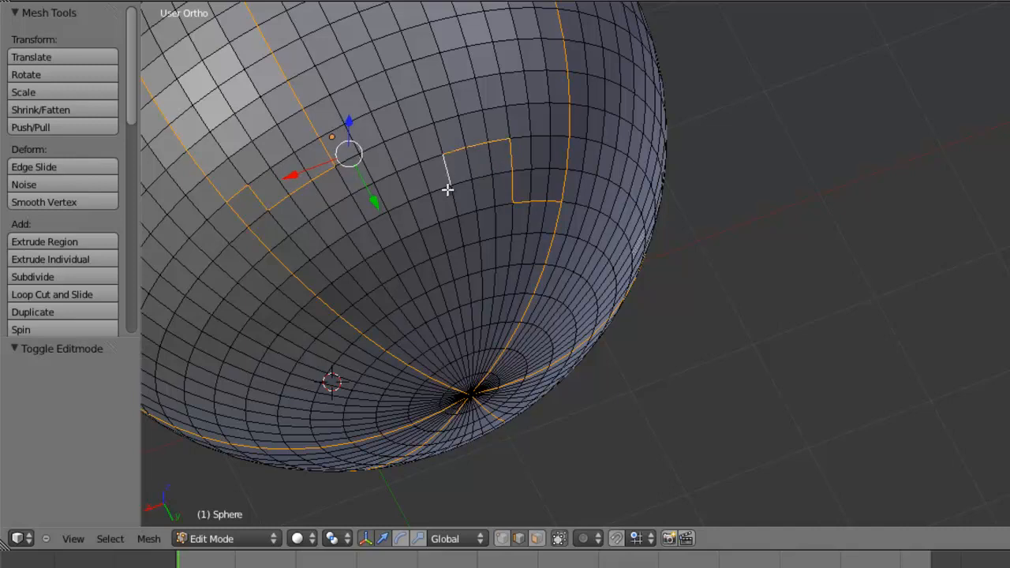
right_click(456, 207, "shift")
right_click(463, 238, "shift")
right_click(465, 269, "shift")
right_click(467, 299, "shift")
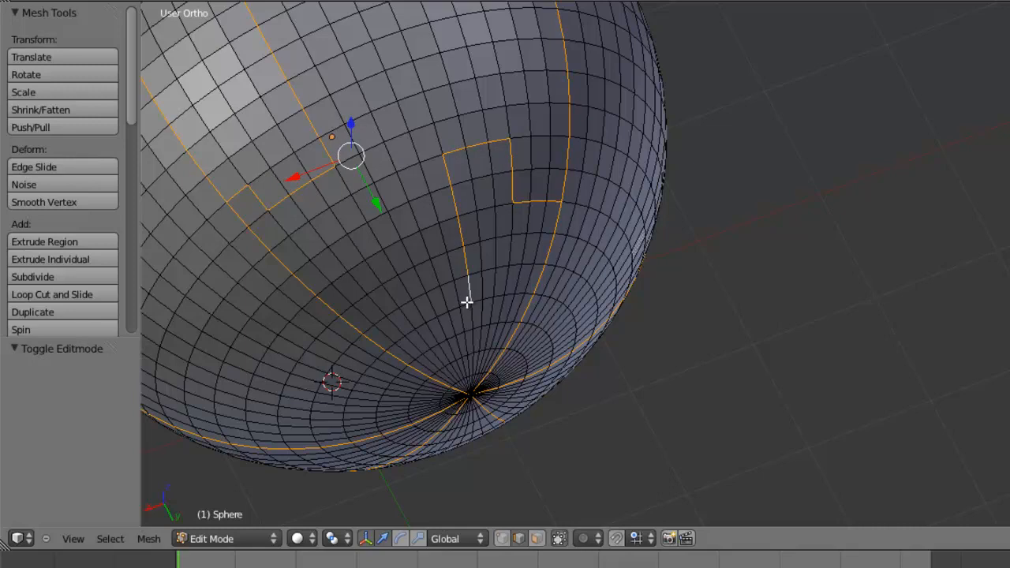
right_click(433, 320, "shift")
right_click(412, 330, "shift")
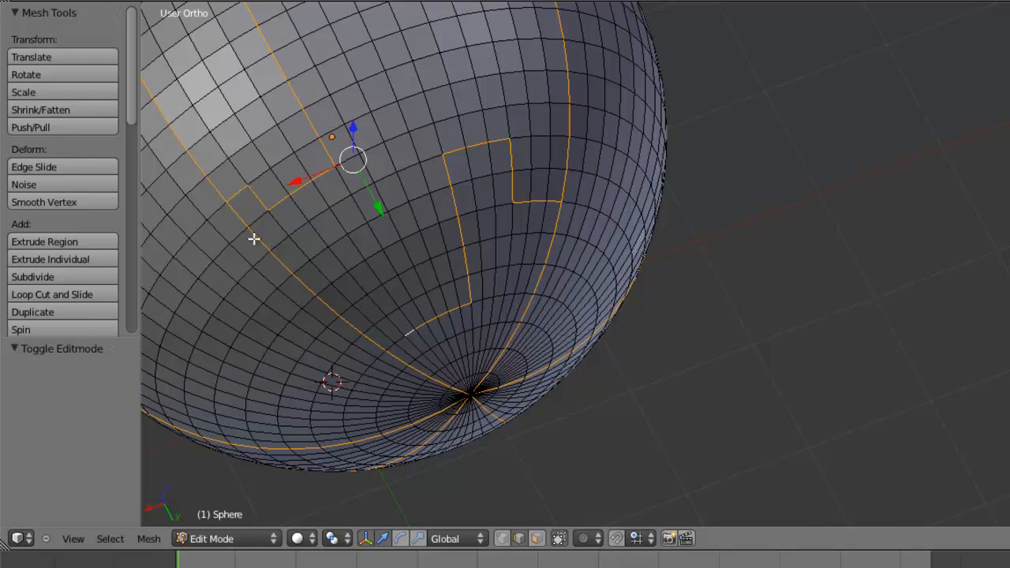
right_click(399, 339, "shift")
Reroute the middle of the path's final section into a rectangular notch two edges deep, pointing away from the rear pole.
middle_click_drag(296, 382, 320, 266)
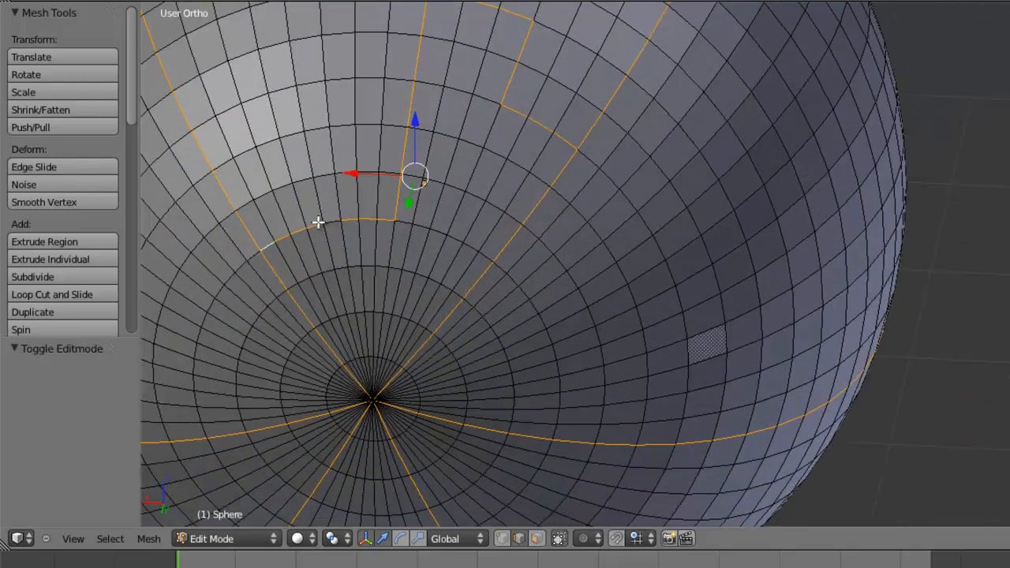
right_click(335, 203, "shift")
right_click(334, 162, "shift")
right_click(319, 137, "shift")
right_click(298, 136, "shift")
right_click(279, 138, "shift")
right_click(263, 185, "shift")
right_click(277, 214, "shift")
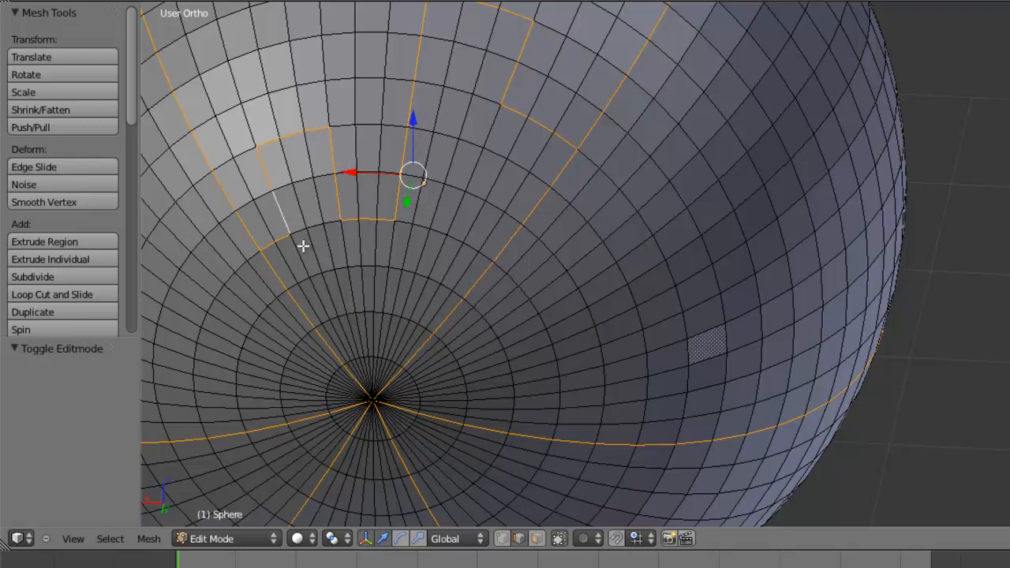
Circle-deselect the meridian edges converging at the sphere's rear pole, out to the second ring.
scroll(299, 239, "down", 5)
middle_click_drag(293, 293, 515, 296)
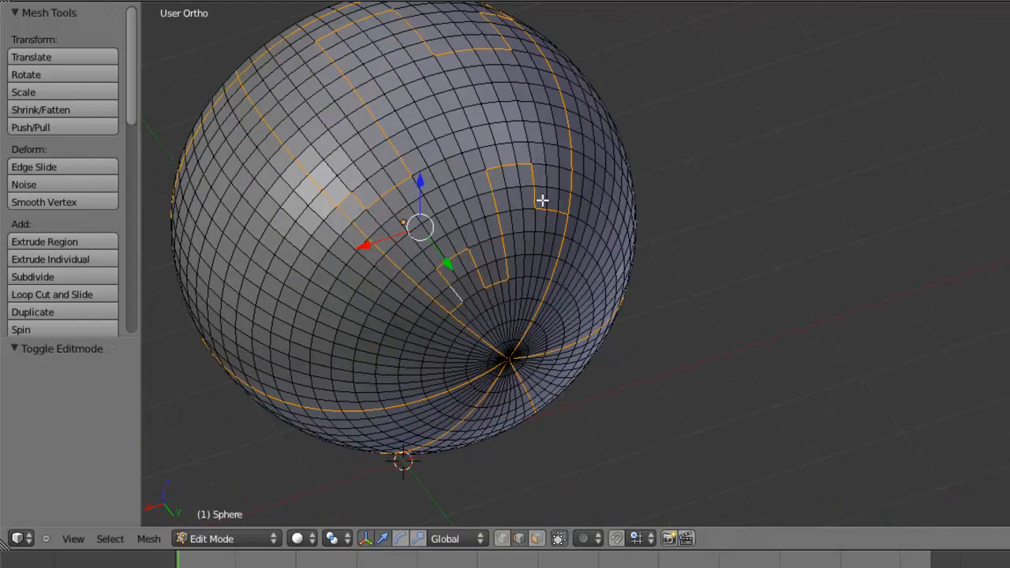
middle_click_drag(333, 267, 622, 288)
scroll(621, 289, "up", 5)
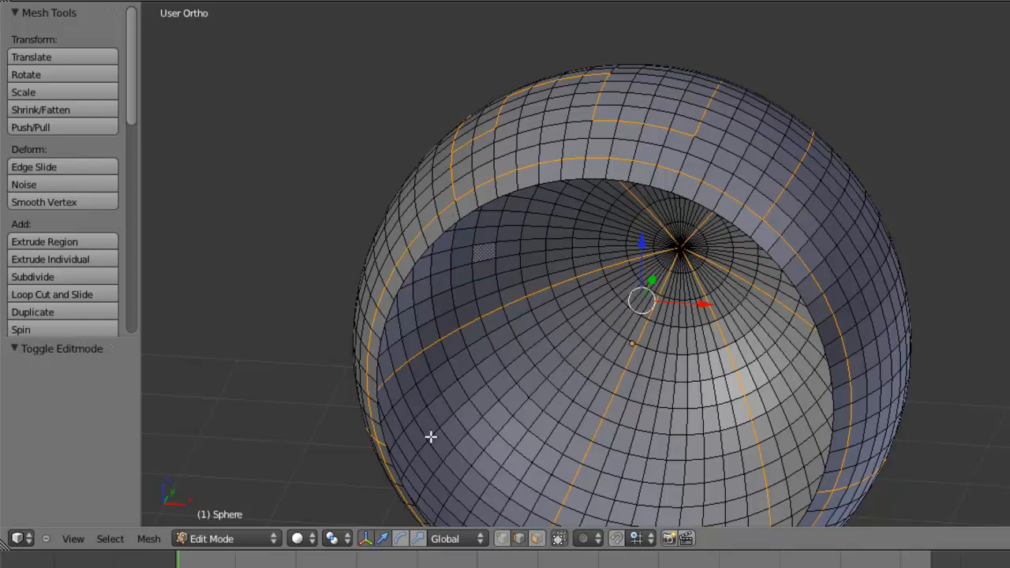
middle_click_drag(591, 424, 613, 388)
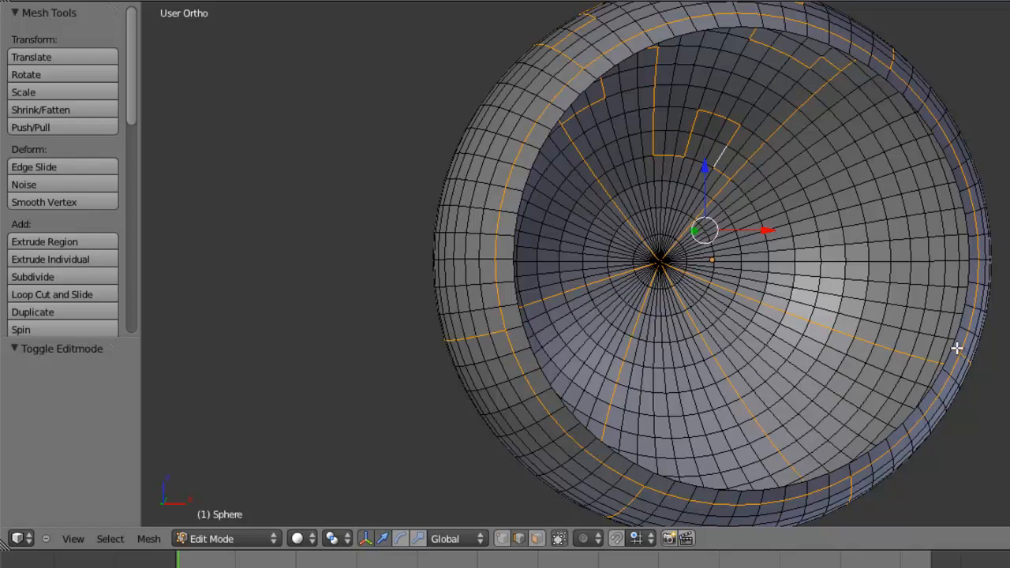
middle_click_drag(480, 257, 753, 273)
scroll(567, 281, "up", 1)
middle_click_drag(539, 291, 672, 262, "shift")
scroll(624, 232, "up", 1)
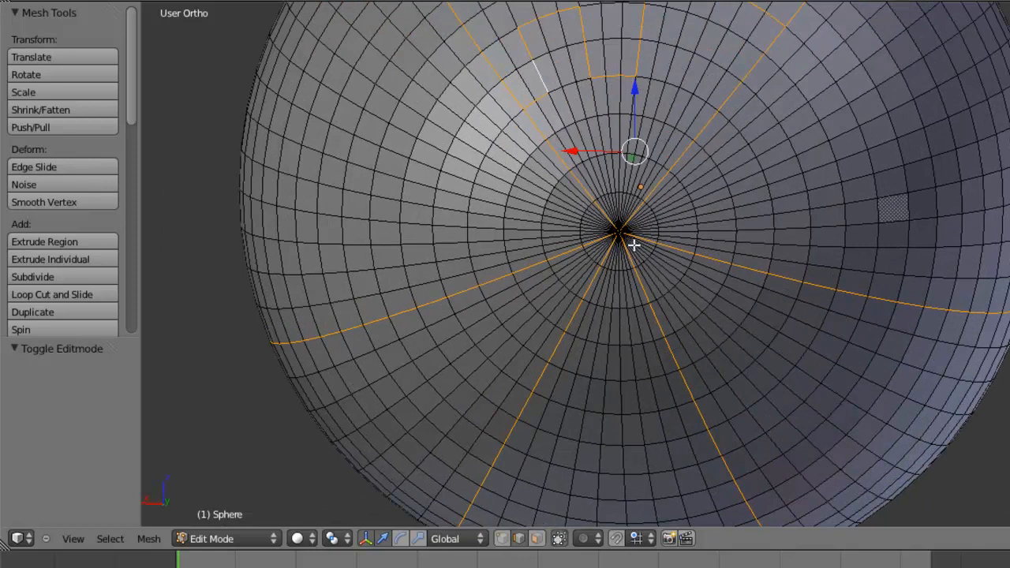
key("c")
scroll(628, 246, "up", 4)
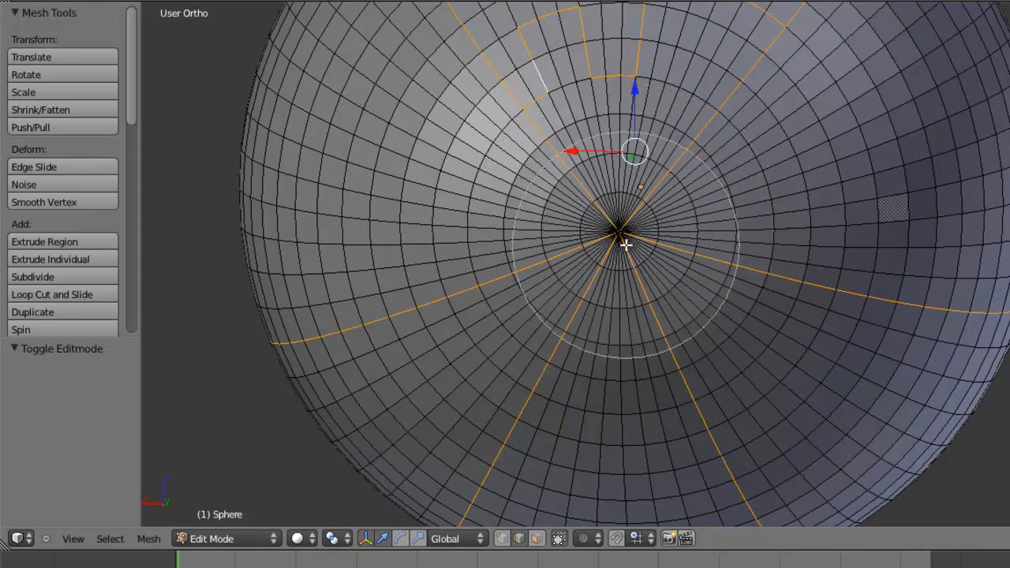
scroll(624, 243, "up", 3)
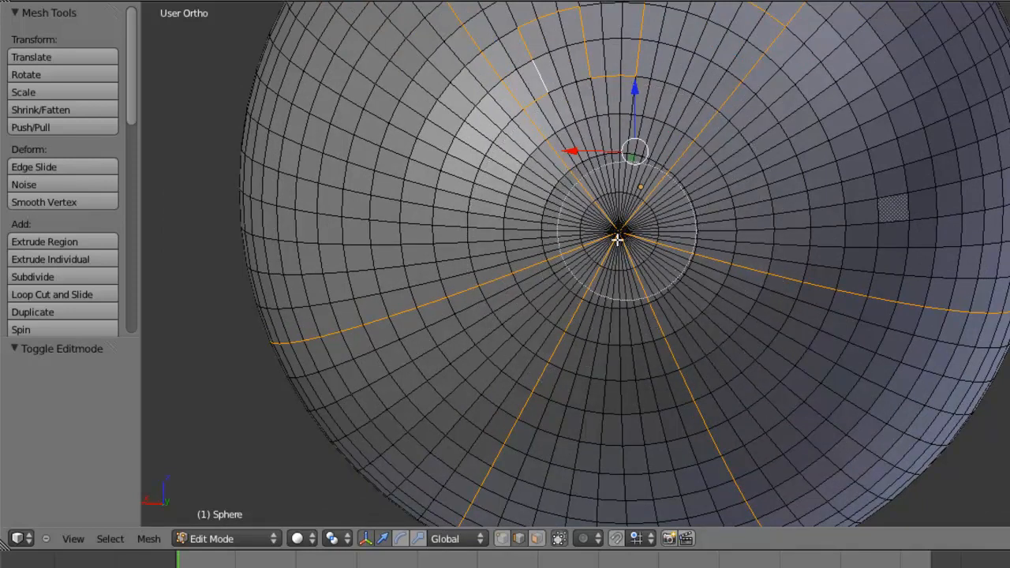
middle_click(620, 235)
right_click(631, 253)
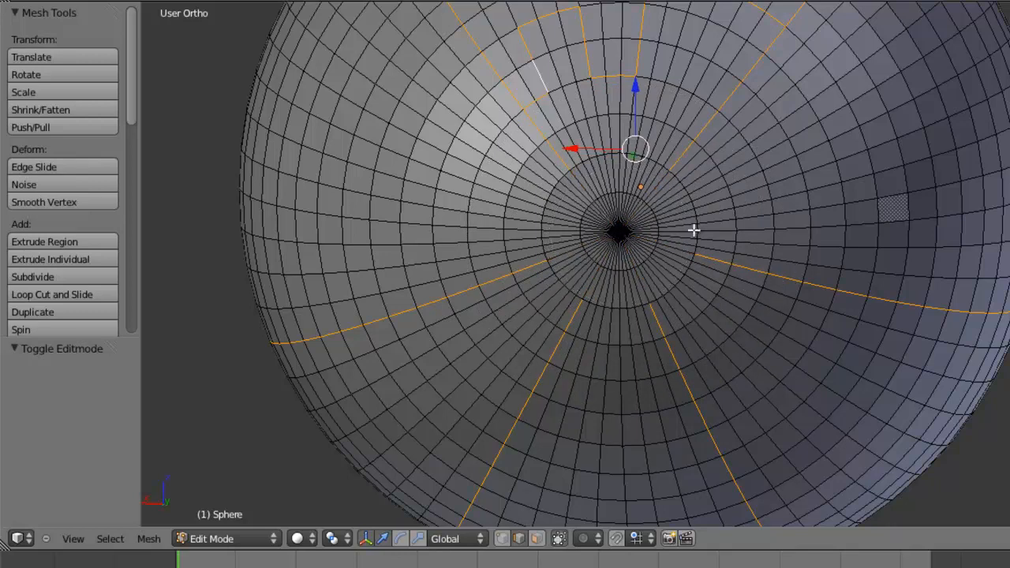
Add the edge ring around the rear pole where the selected meridian lines end to the selection.
scroll(692, 229, "up", 3)
right_click(767, 265, "alt+shift")
scroll(695, 266, "down", 5)
middle_click_drag(613, 320, 496, 316)
middle_click_drag(703, 251, 673, 109)
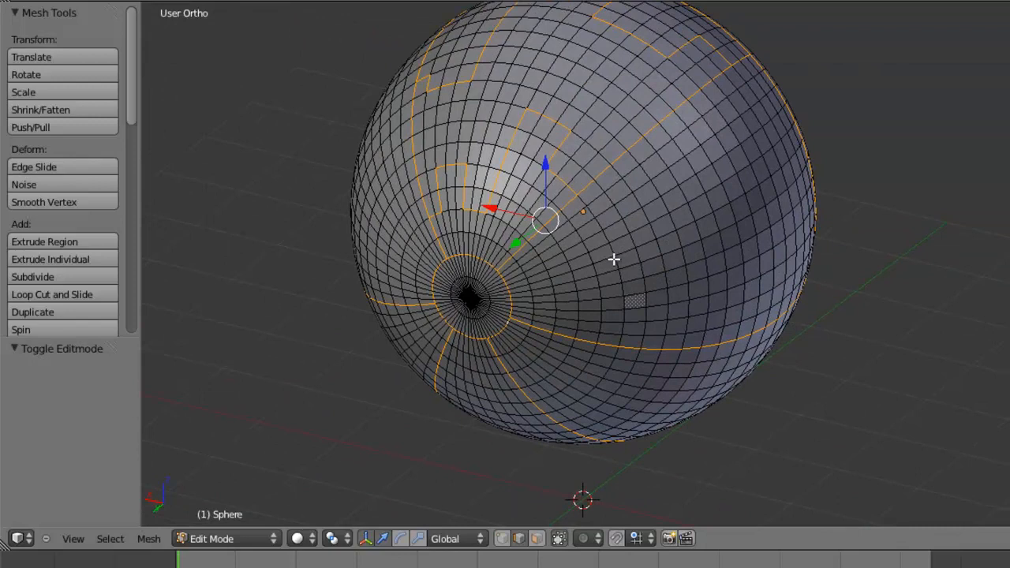
Examine the selected panel-line edges all around the sphere from several angles and distances.
middle_click_drag(342, 243, 604, 238)
middle_click_drag(560, 301, 717, 322)
middle_click_drag(616, 301, 601, 359)
middle_click_drag(598, 249, 640, 190)
scroll(601, 213, "up", 3)
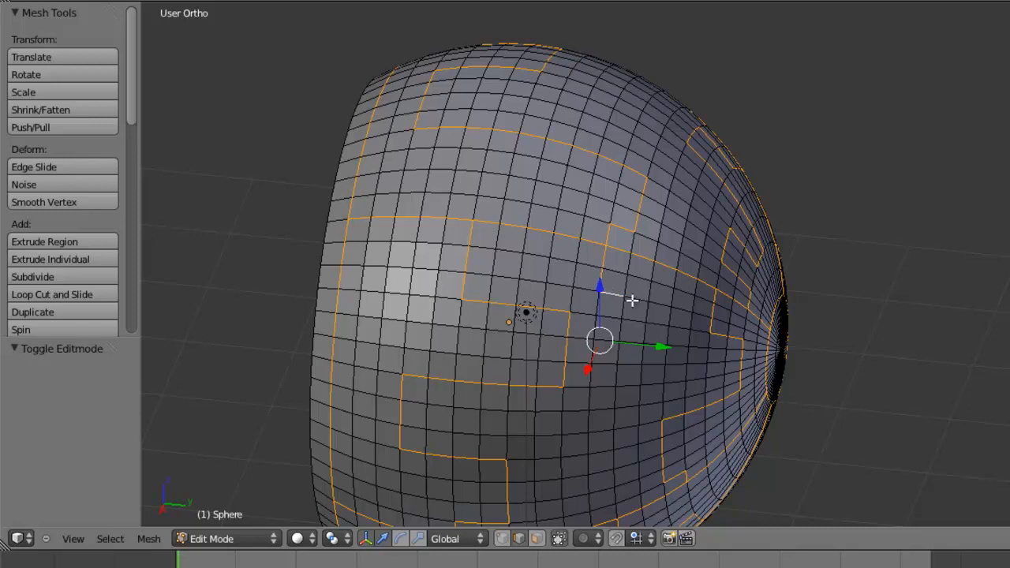
scroll(601, 267, "down", 5)
mouse_move(597, 315)
middle_mouse_down()
mouse_move(534, 320)
mouse_move(949, 331)
mouse_move(844, 345)
mouse_move(599, 327)
middle_mouse_up()
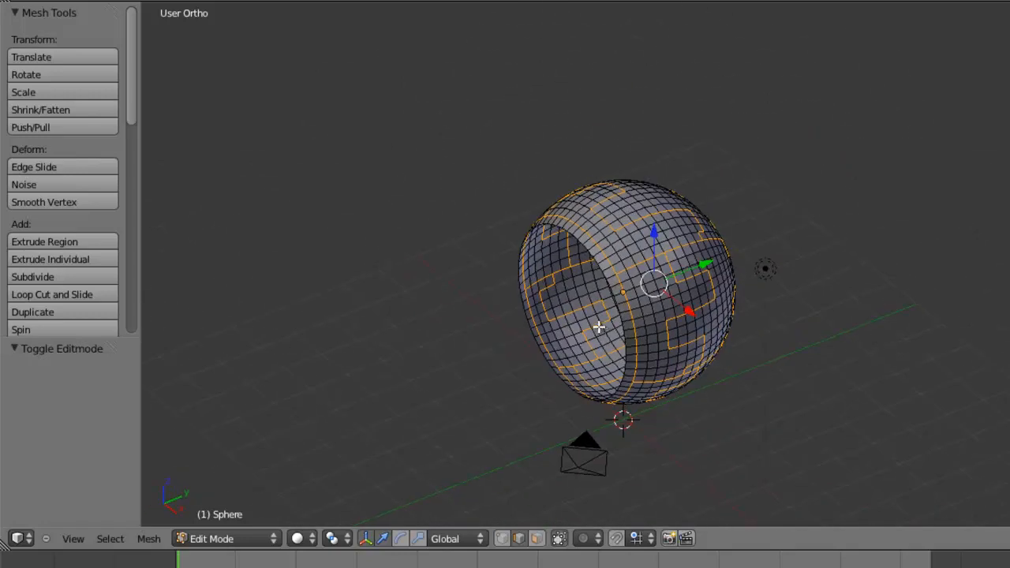
Set the mean bevel weight of the selected panel-line edges to 1 and deselect everything.
scroll(672, 342, "up", 2)
middle_click_drag(609, 376, 617, 319)
middle_click_drag(679, 288, 577, 257)
key("n")
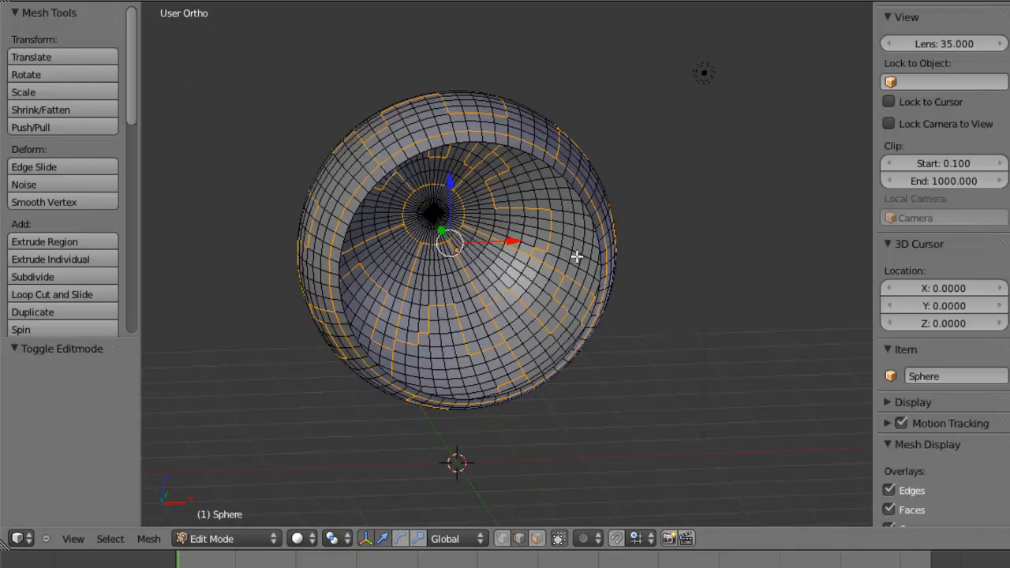
middle_click_drag(536, 195, 650, 228, "shift")
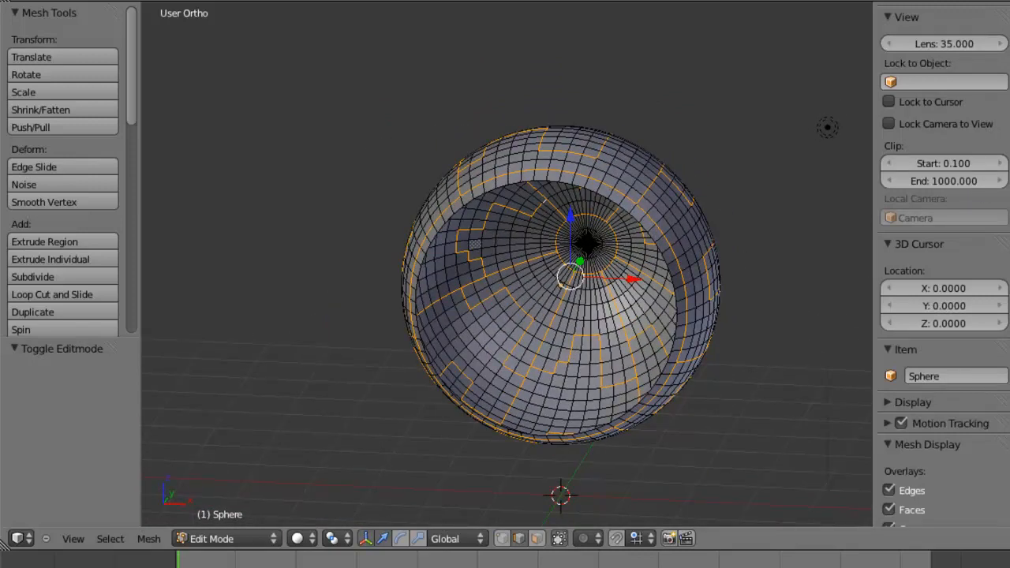
scroll(944, 264, "up", 7)
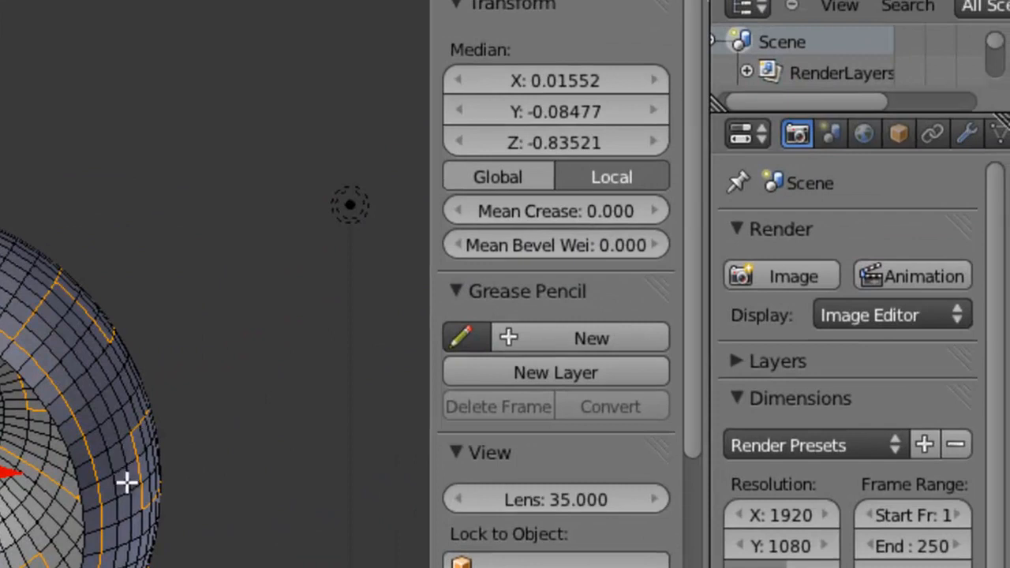
left_click(558, 246)
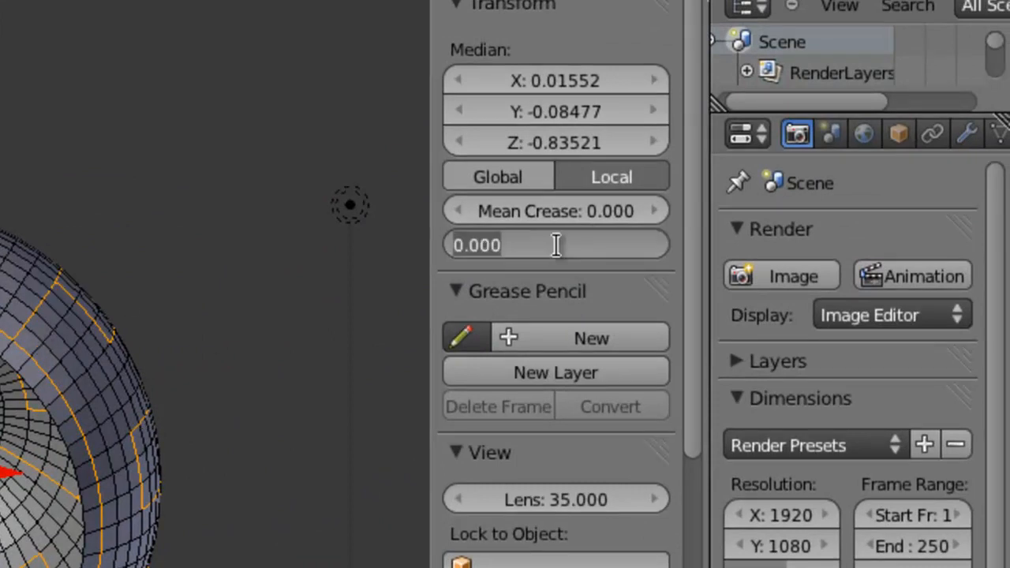
type("1")
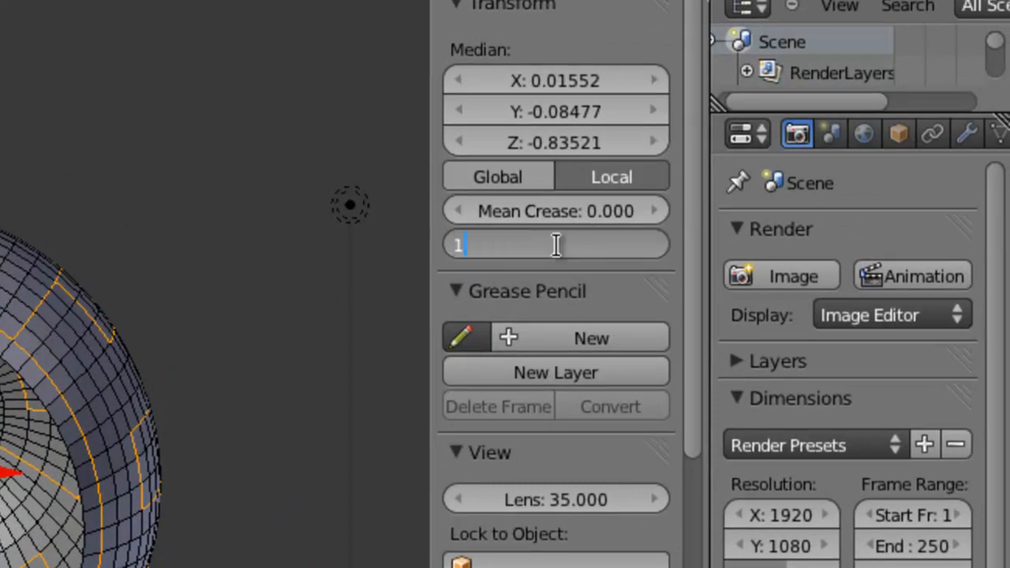
key("Return")
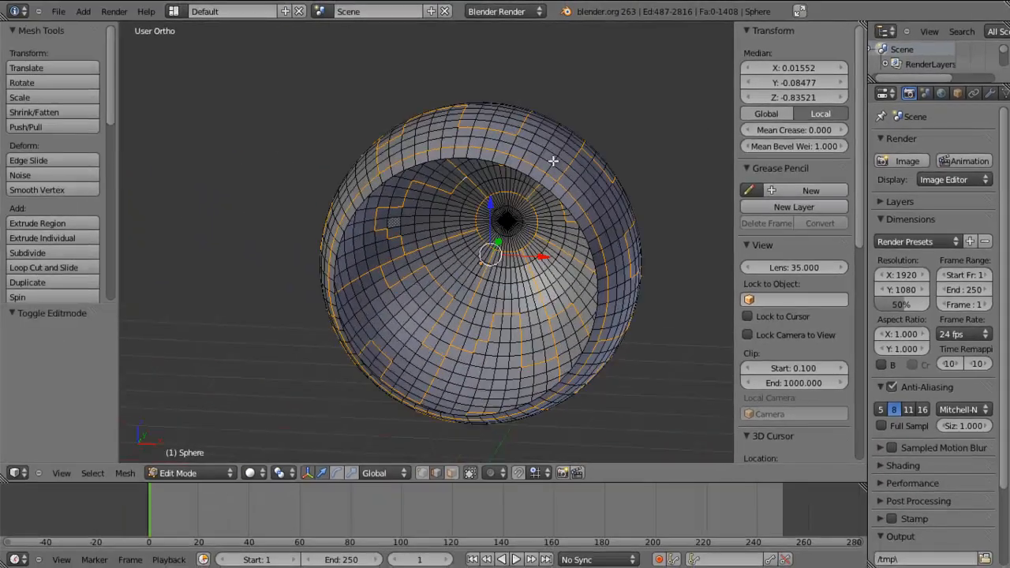
middle_click_drag(551, 158, 452, 166)
key("a")
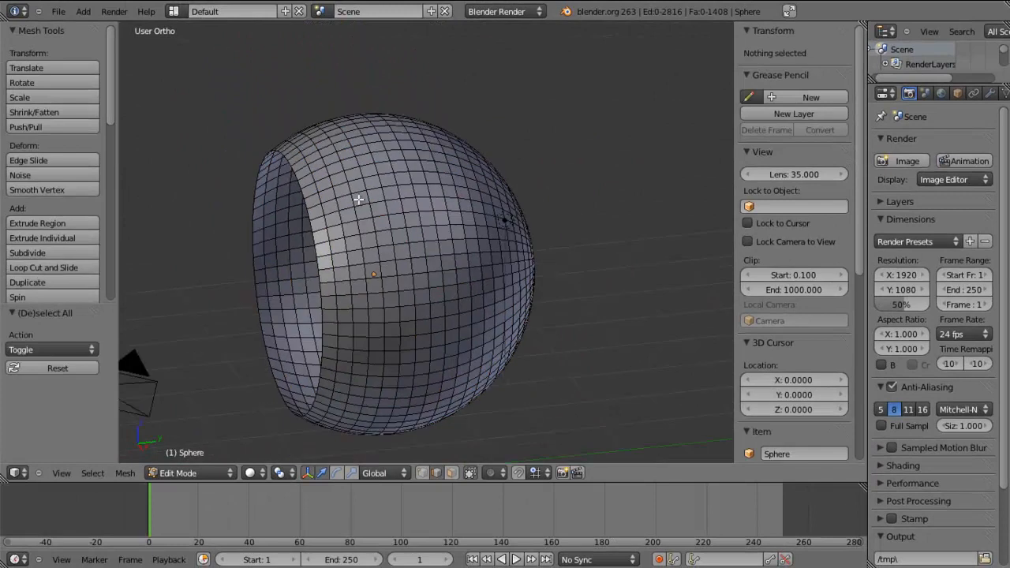
Hide the 3D view's numeric properties sidebar and widen the Properties editor.
middle_click_drag(356, 198, 443, 217)
scroll(552, 187, "up", 5)
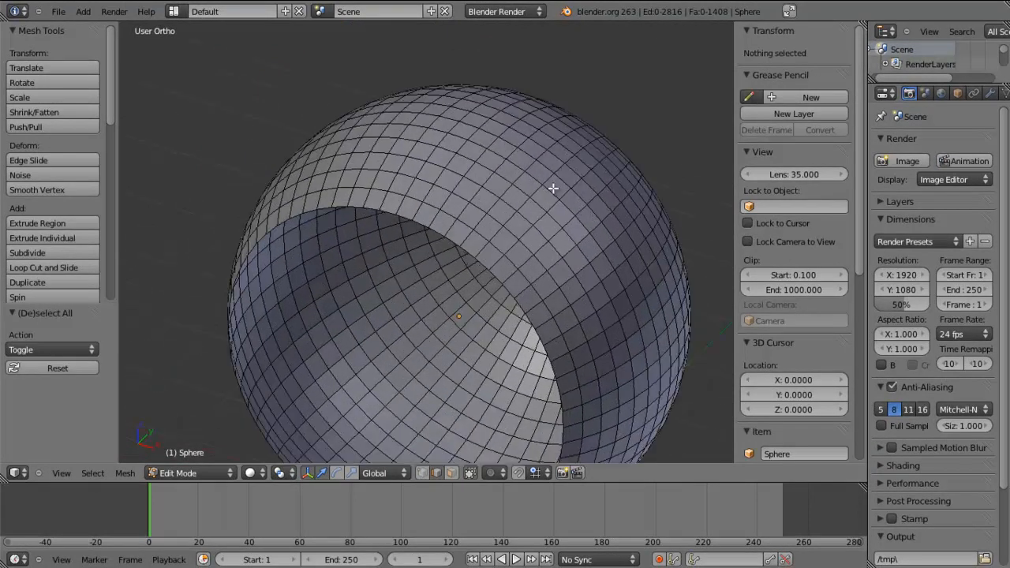
middle_click_drag(596, 133, 576, 178)
scroll(600, 144, "down", 3)
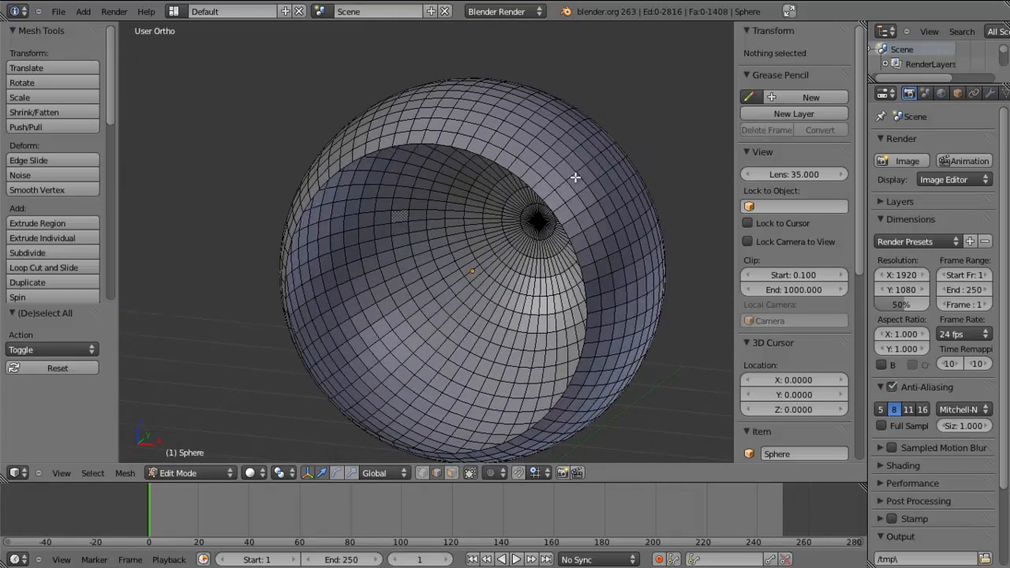
key("n")
scroll(659, 187, "down", 2)
middle_click_drag(659, 187, 634, 234)
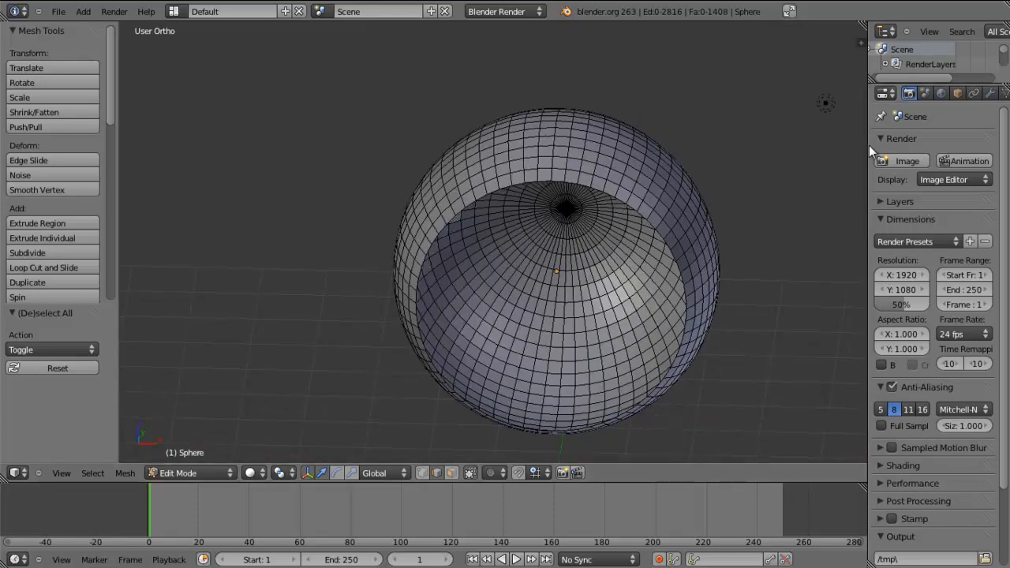
left_click_drag(868, 149, 745, 153)
middle_click_drag(659, 217, 556, 204, "shift")
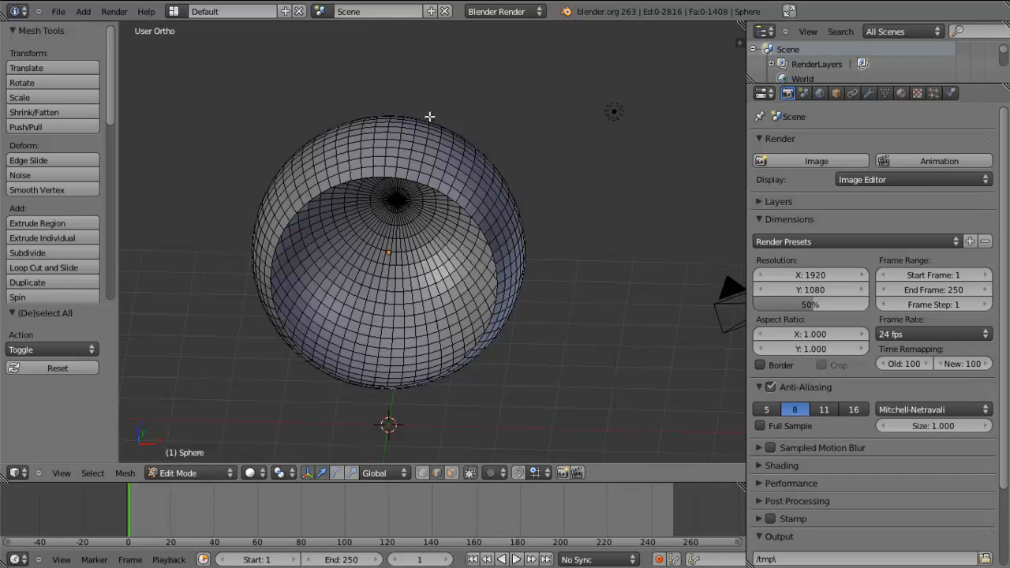
Add a Bevel modifier to the sphere and limit it by Weight.
left_click(869, 93)
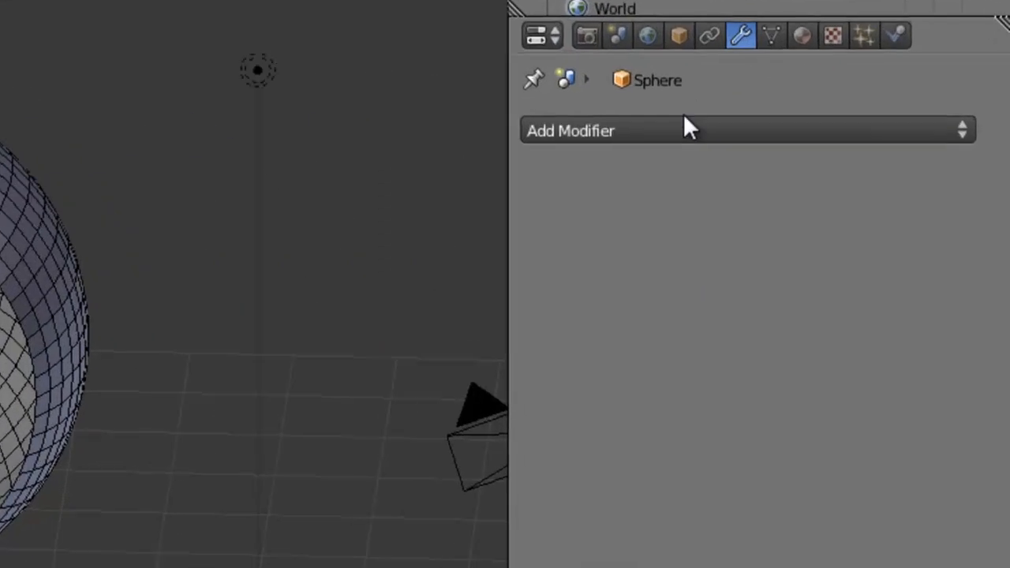
left_click(635, 139)
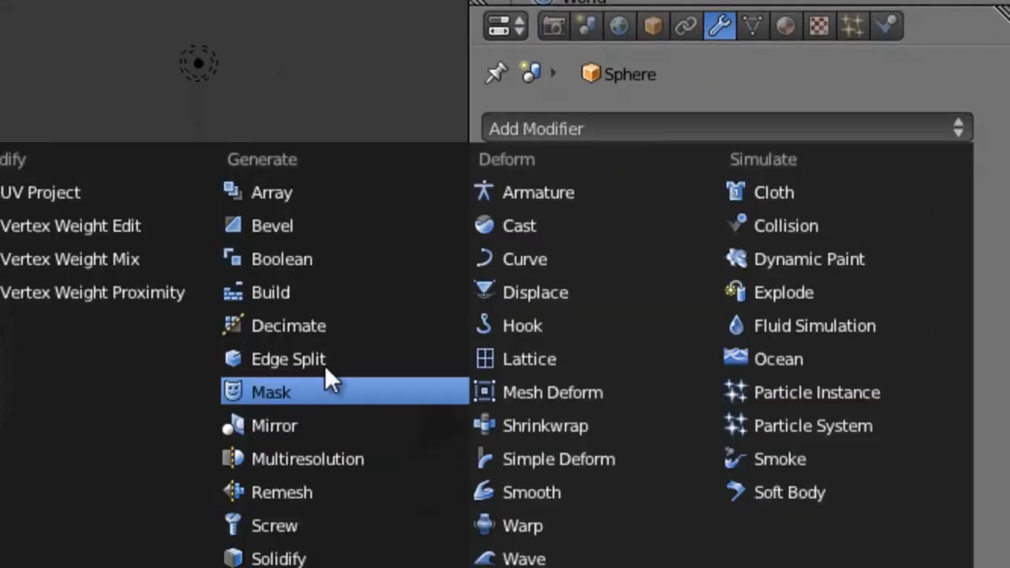
left_click(301, 228)
middle_click_drag(15, 185, 196, 150)
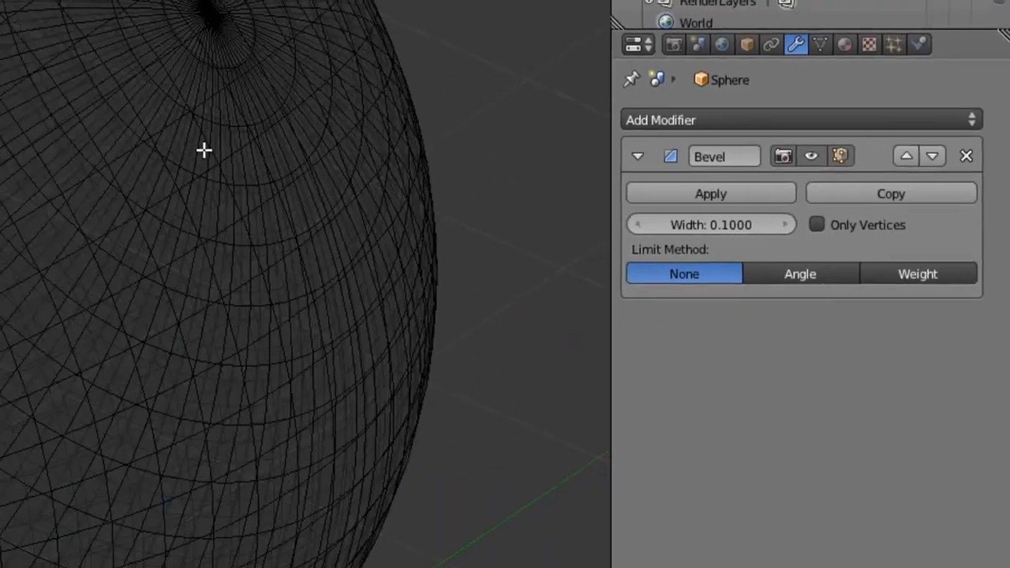
scroll(197, 150, "up", 6)
scroll(224, 229, "down", 5)
left_click(813, 151)
left_click(813, 152)
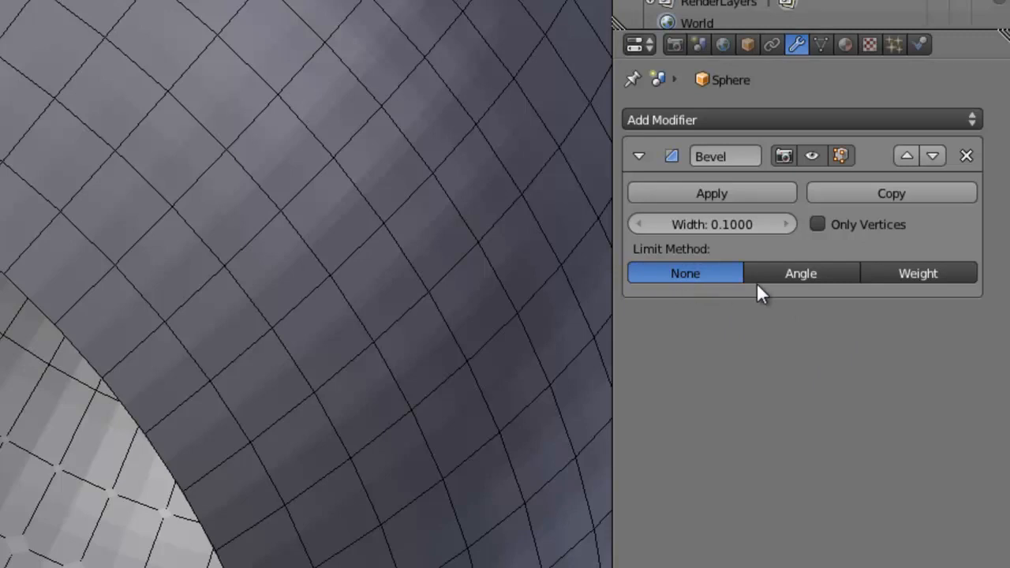
left_click(929, 274)
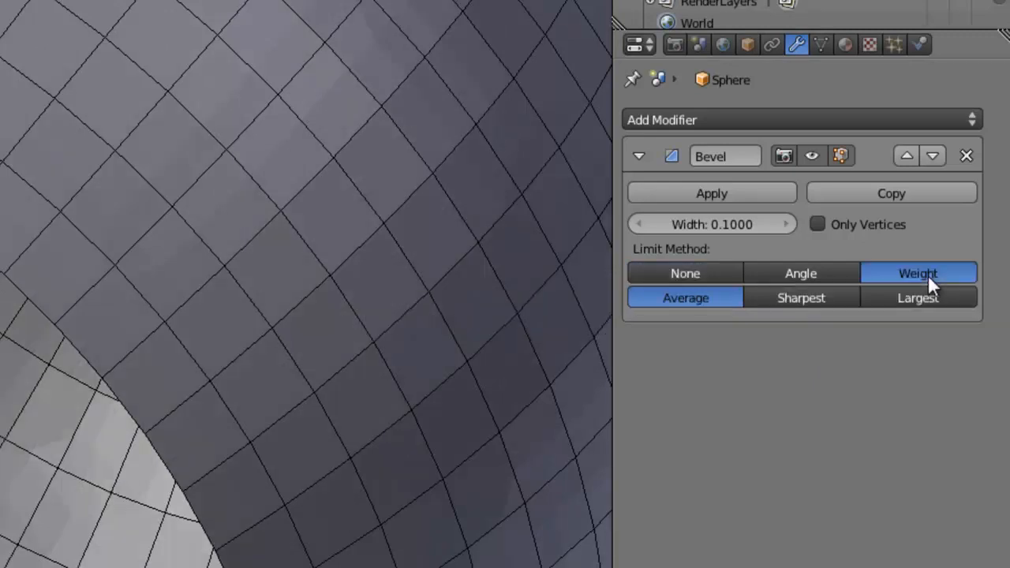
Show the mesh in wireframe and reduce the Bevel modifier's width to 0.014.
scroll(458, 215, "down", 2)
mouse_move(456, 217)
middle_mouse_down()
mouse_move(210, 212)
mouse_move(297, 203)
middle_mouse_up()
key("z")
mouse_move(220, 202)
middle_mouse_down()
mouse_move(446, 245)
mouse_move(442, 255)
mouse_move(466, 224)
mouse_move(429, 342)
mouse_move(455, 71)
mouse_move(423, 295)
mouse_move(408, 155)
mouse_move(368, 232)
mouse_move(257, 267)
middle_mouse_up()
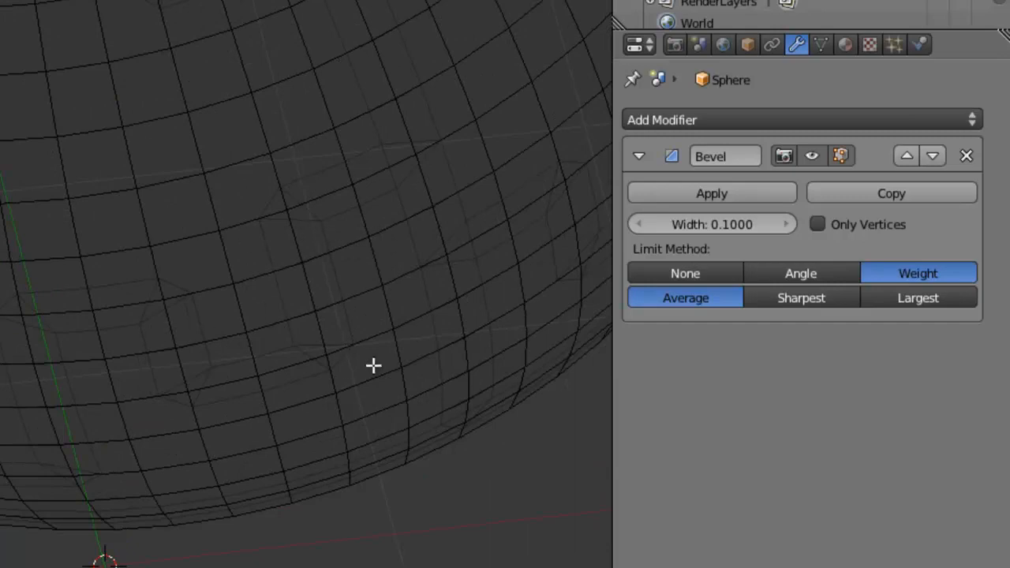
middle_click_drag(322, 478, 313, 408)
middle_click_drag(453, 253, 397, 241)
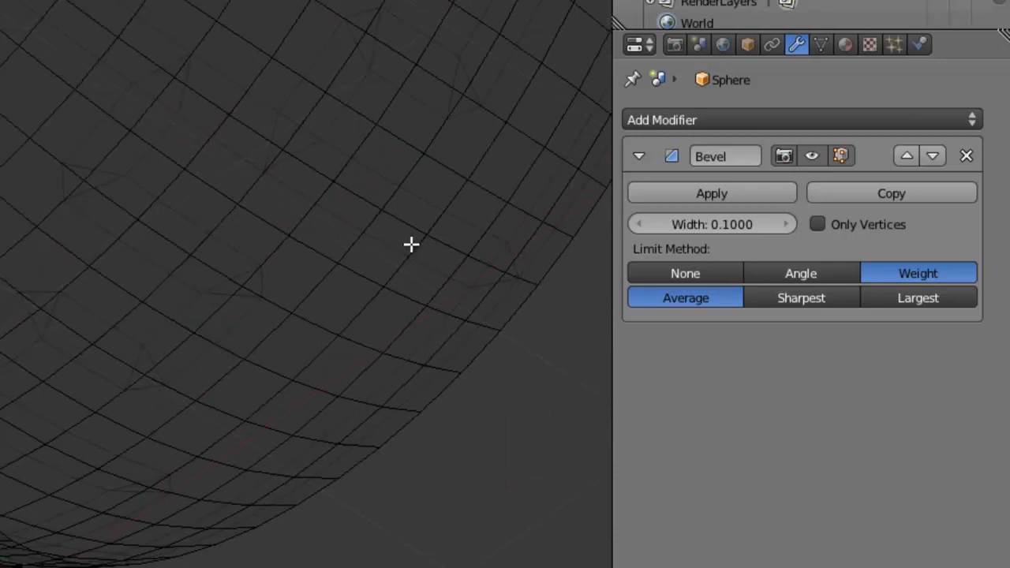
left_click(706, 225)
type("0.003")
key("Return")
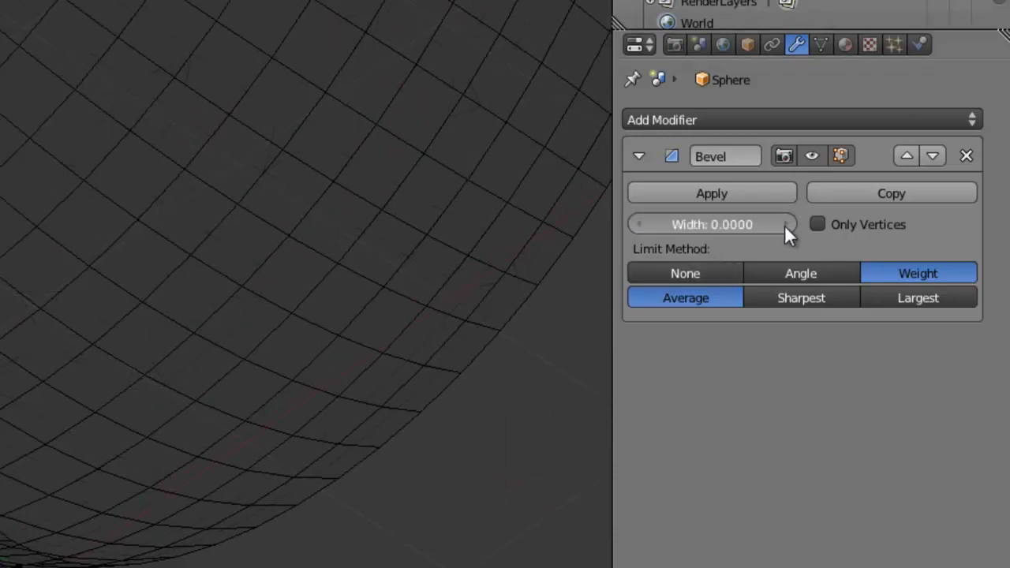
left_click_drag(785, 225, 785, 225)
scroll(438, 298, "up", 3)
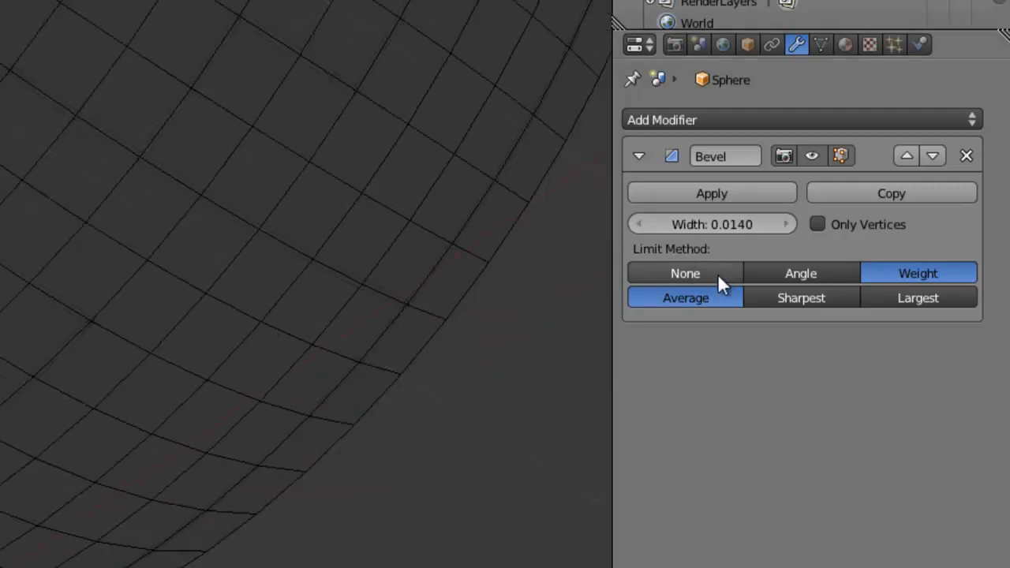
Raise the Bevel modifier's width in small increments to 0.027.
left_click(789, 222)
left_click(789, 223)
left_click(789, 223)
left_click(789, 222)
left_click(789, 222)
left_click(790, 223)
left_click(789, 223)
left_click(789, 222)
left_click(788, 222)
left_click(788, 223)
left_click(789, 223)
left_click(788, 223)
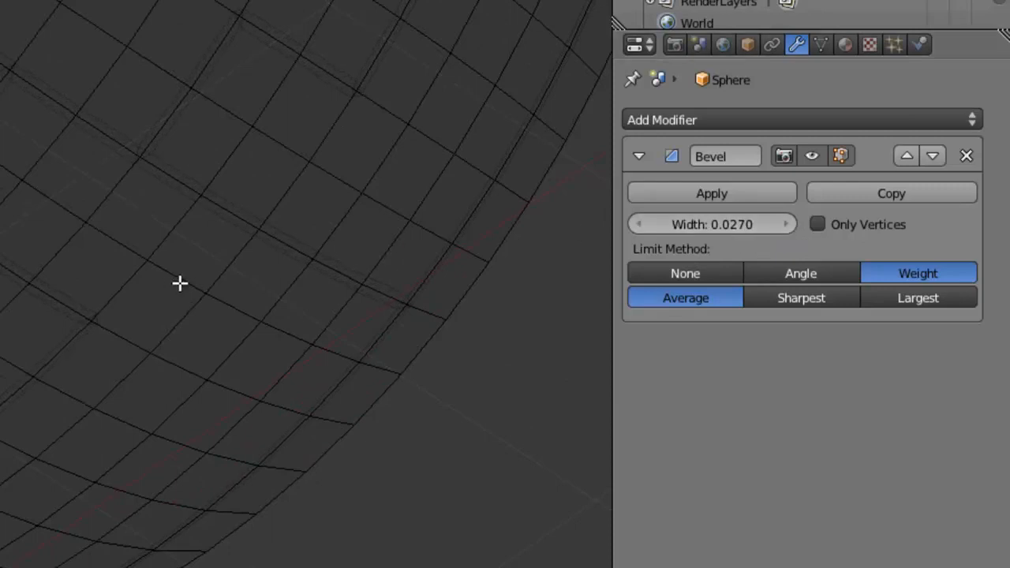
Examine the bevelled shell around the rear pole and along its side up to the front opening.
scroll(178, 283, "down", 8)
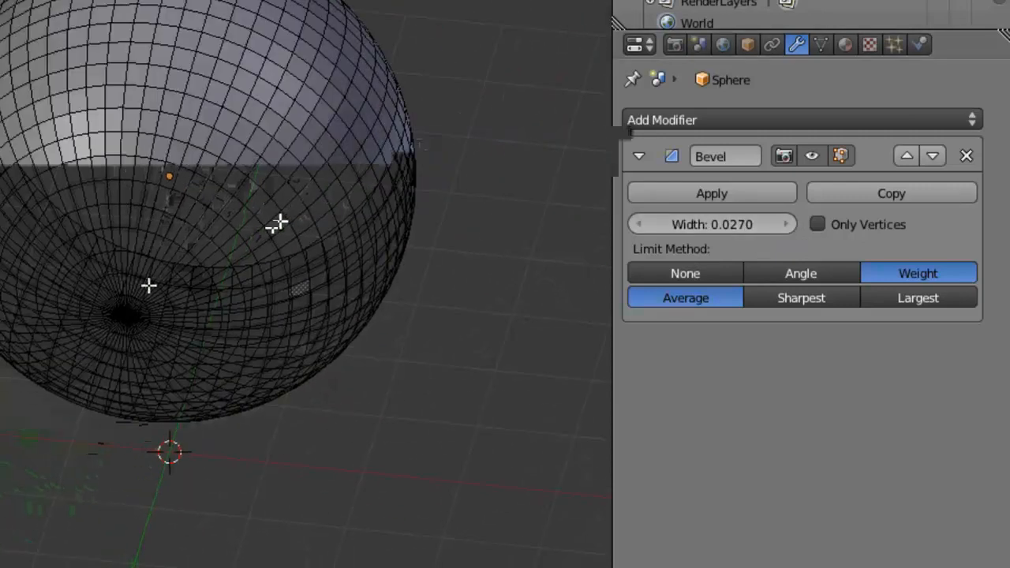
scroll(149, 285, "up", 10)
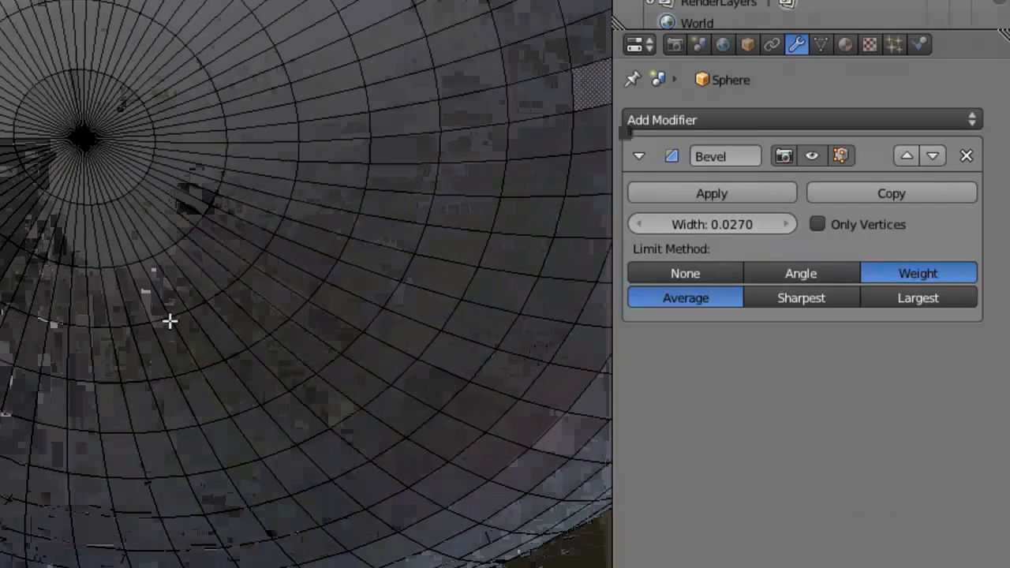
middle_click_drag(169, 321, 173, 353, "shift")
scroll(165, 284, "up", 2)
middle_click_drag(129, 190, 232, 388, "shift")
scroll(196, 284, "up", 1)
scroll(195, 284, "up", 1)
middle_click_drag(147, 173, 183, 330, "shift")
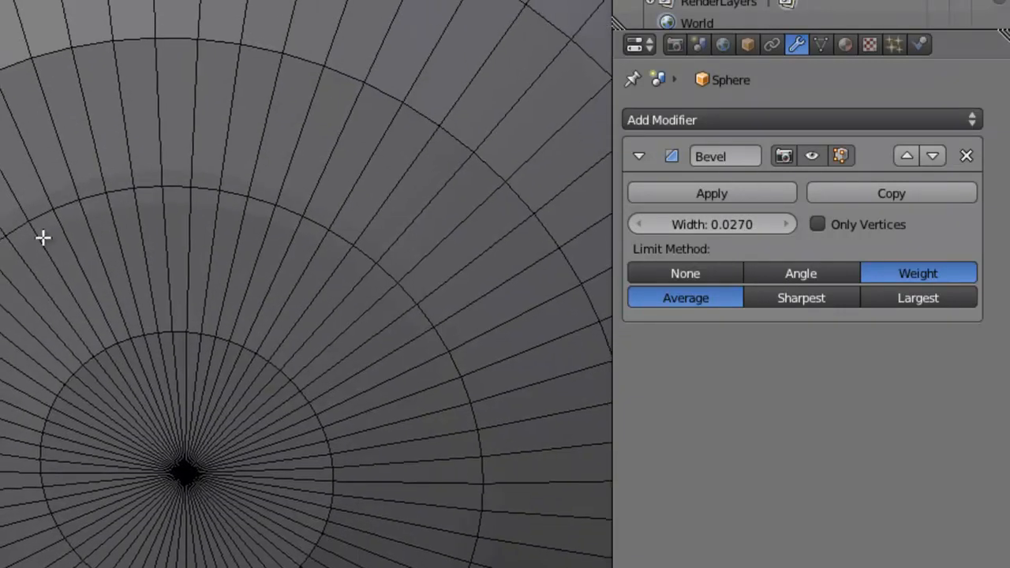
scroll(73, 226, "down", 2)
mouse_move(88, 218)
middle_mouse_down()
mouse_move(104, 242)
mouse_move(139, 252)
mouse_move(106, 261)
mouse_move(259, 284)
mouse_move(318, 221)
mouse_move(7, 345)
middle_mouse_up()
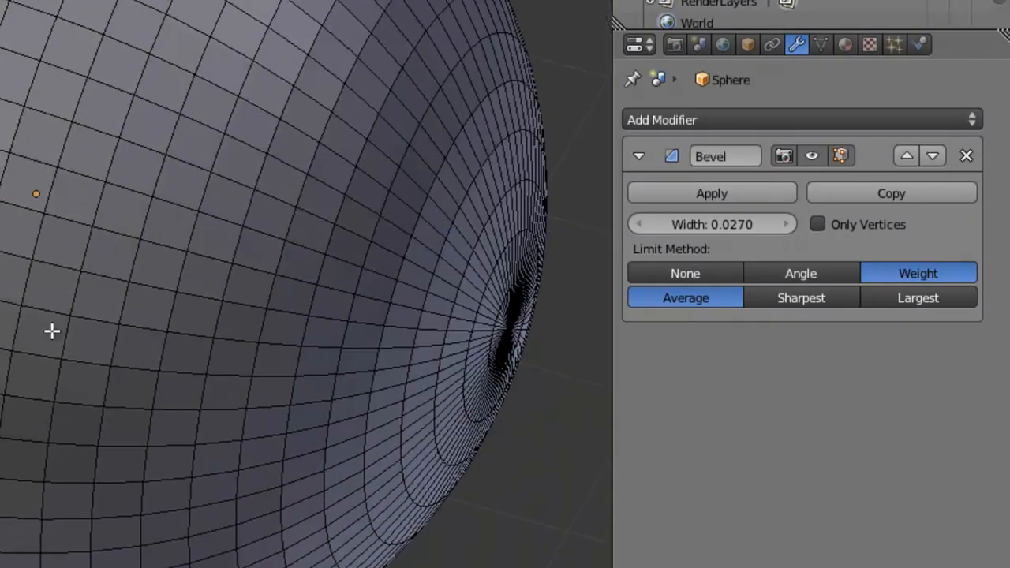
middle_click_drag(213, 307, 347, 252)
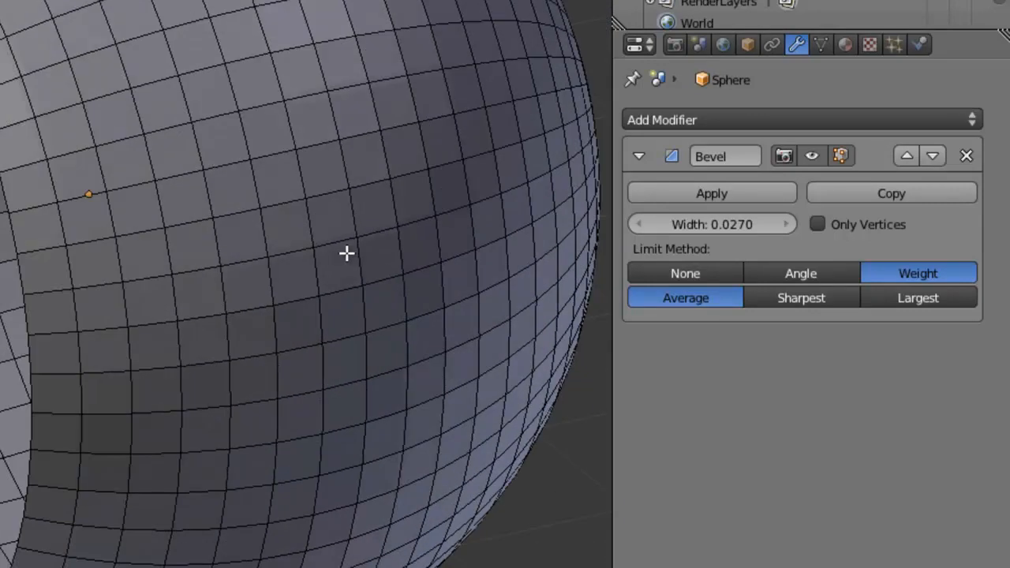
scroll(331, 251, "up", 3)
middle_click_drag(247, 299, 273, 300)
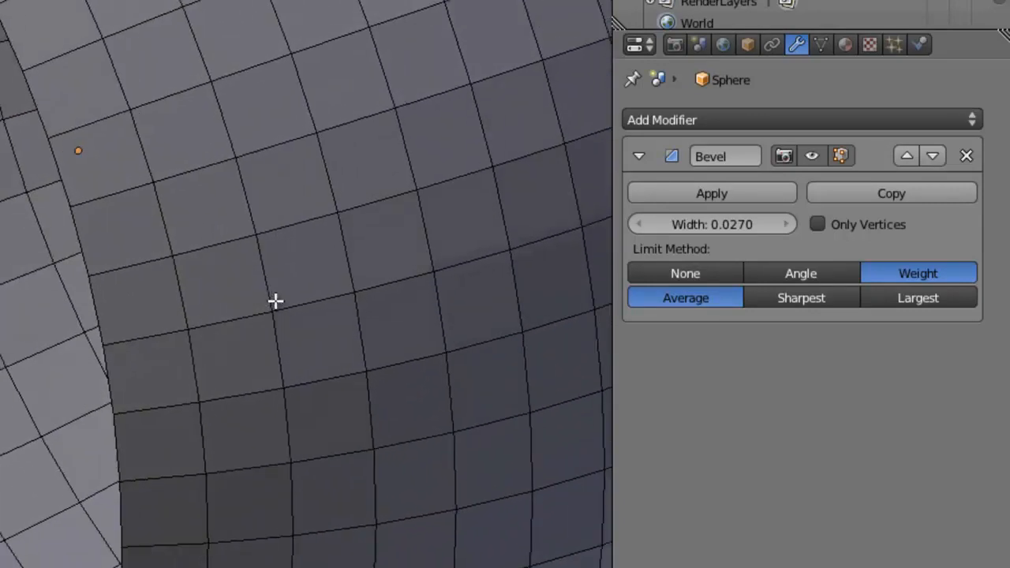
Set the Bevel modifier's width to 0.03 and apply the modifier in Object Mode.
left_click(731, 225)
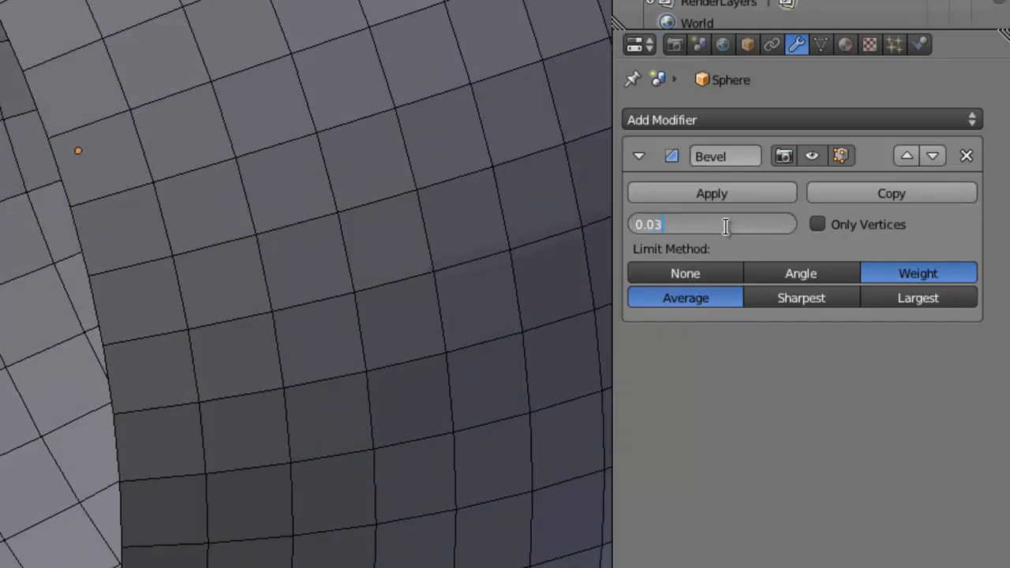
key("Return")
middle_click_drag(608, 219, 329, 227)
scroll(407, 254, "down", 5)
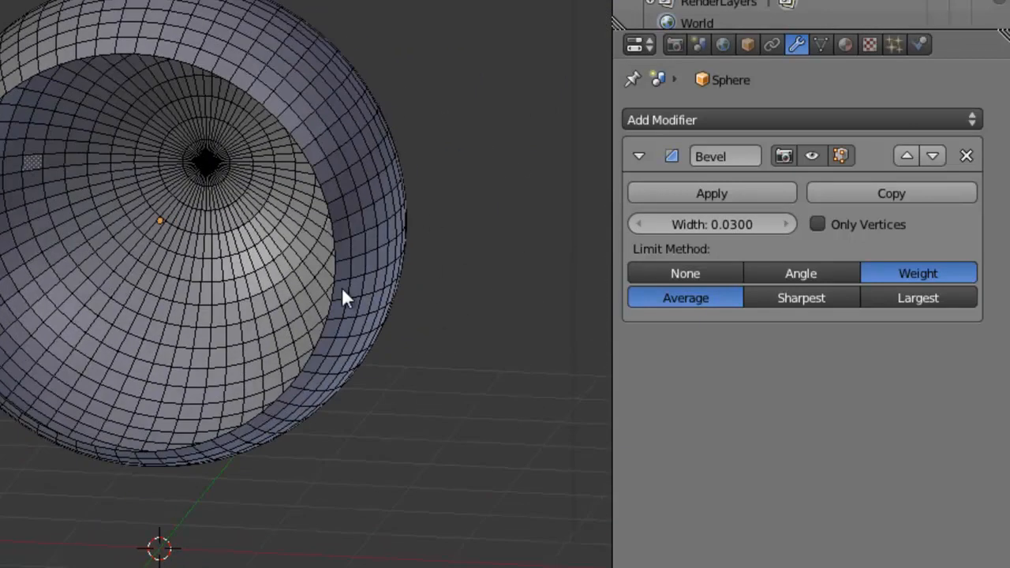
key("Tab")
middle_click_drag(377, 172, 386, 194)
left_click(737, 197)
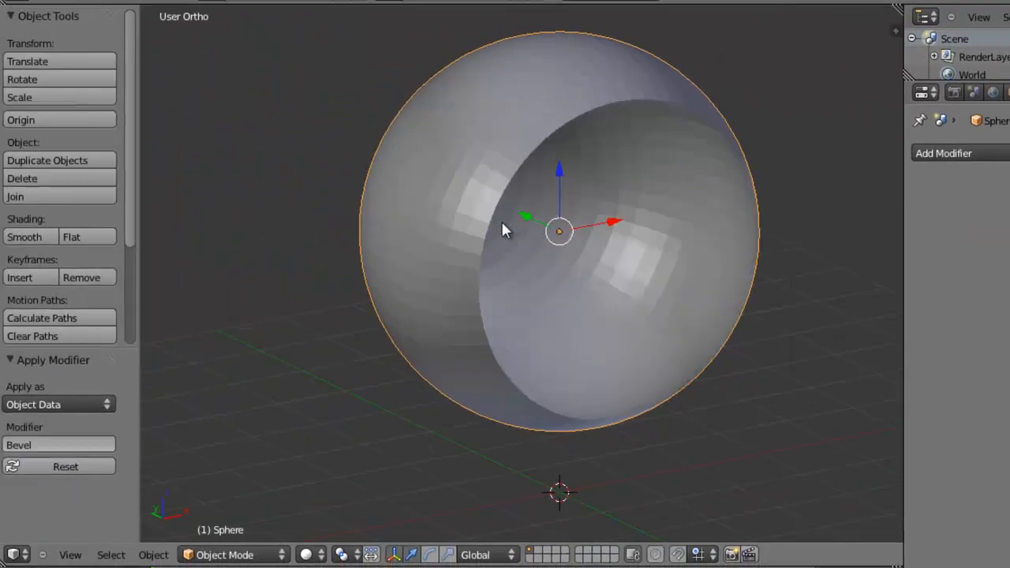
In Edit Mode with face selection, loop-select a narrow bevel strip running toward the rear pole and the short strip branching from its end.
middle_click_drag(504, 228, 742, 261)
key("Tab")
scroll(541, 229, "up", 6)
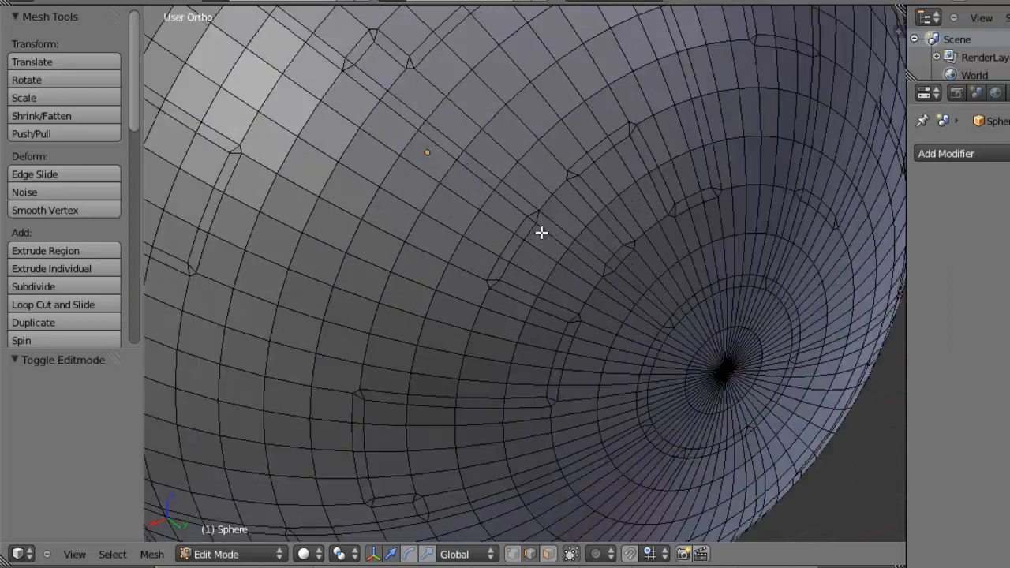
left_click(548, 554)
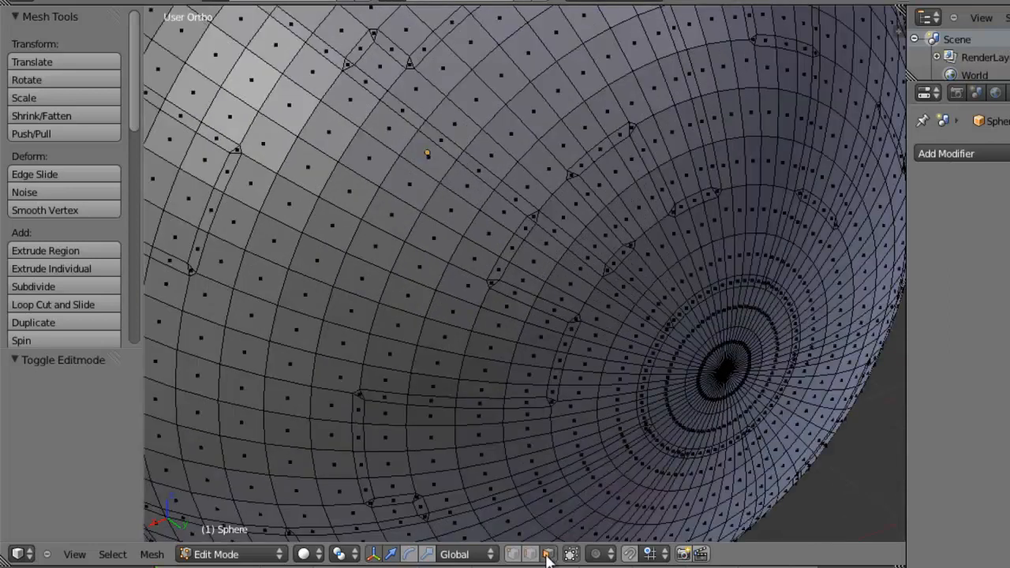
right_click(498, 185, "alt")
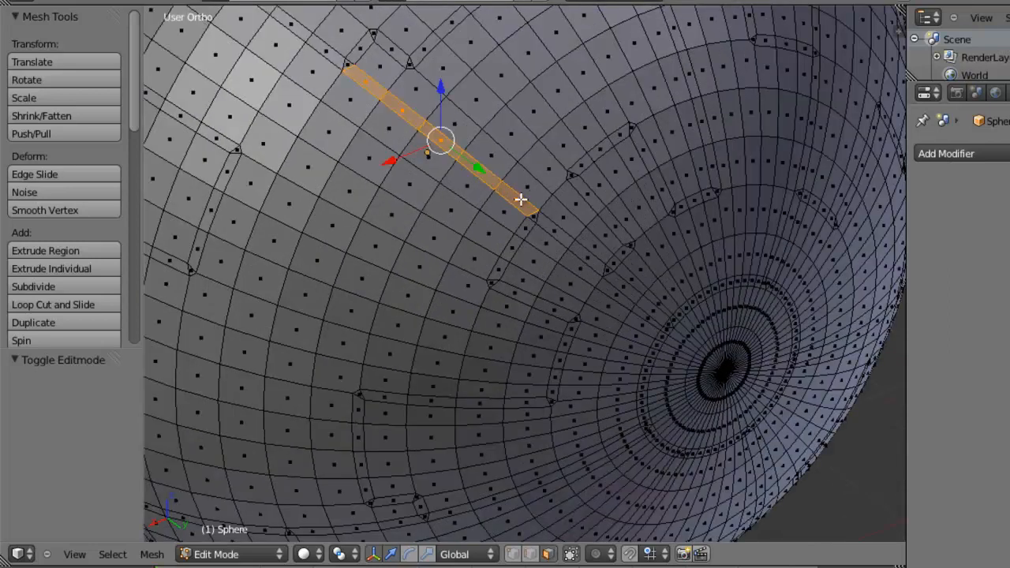
right_click(532, 222, "alt+shift")
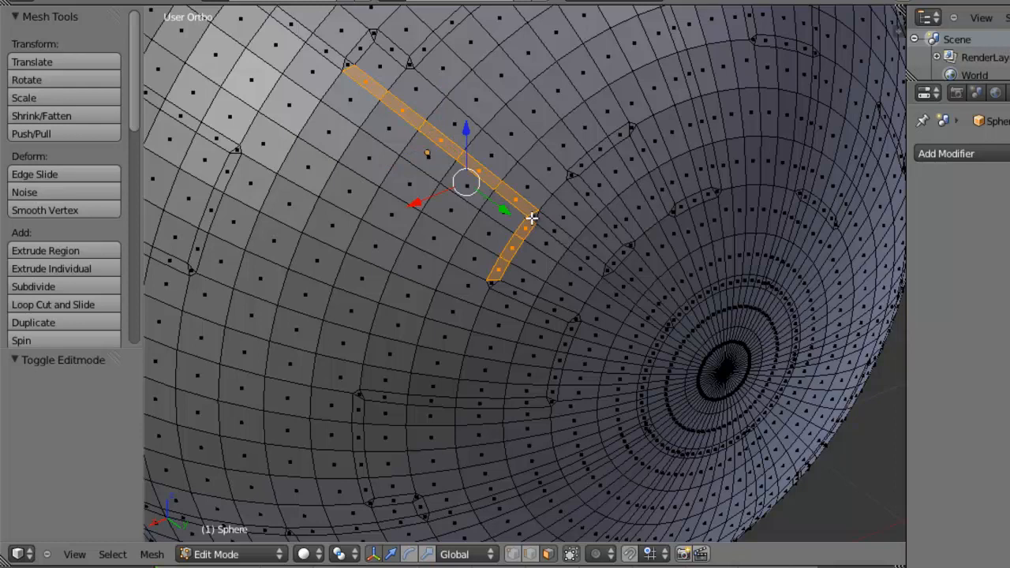
Extend the face selection along the bevel strip toward the rear pole and onto the zigzag strips branching from it, undoing the stray ring selection.
right_click(568, 245, "alt+shift")
right_click(616, 260, "shift")
right_click(597, 211, "alt+shift")
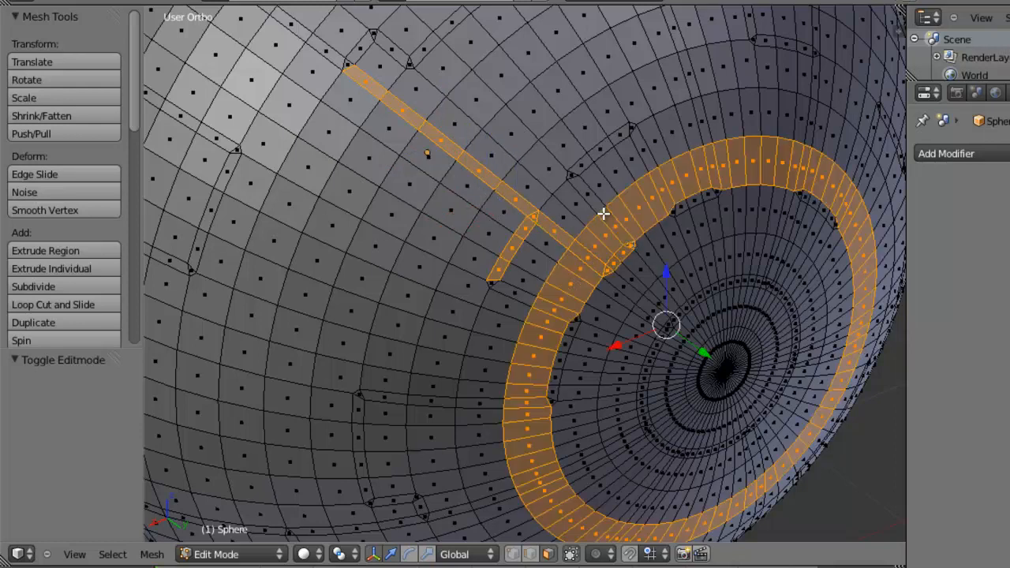
key("ctrl+z")
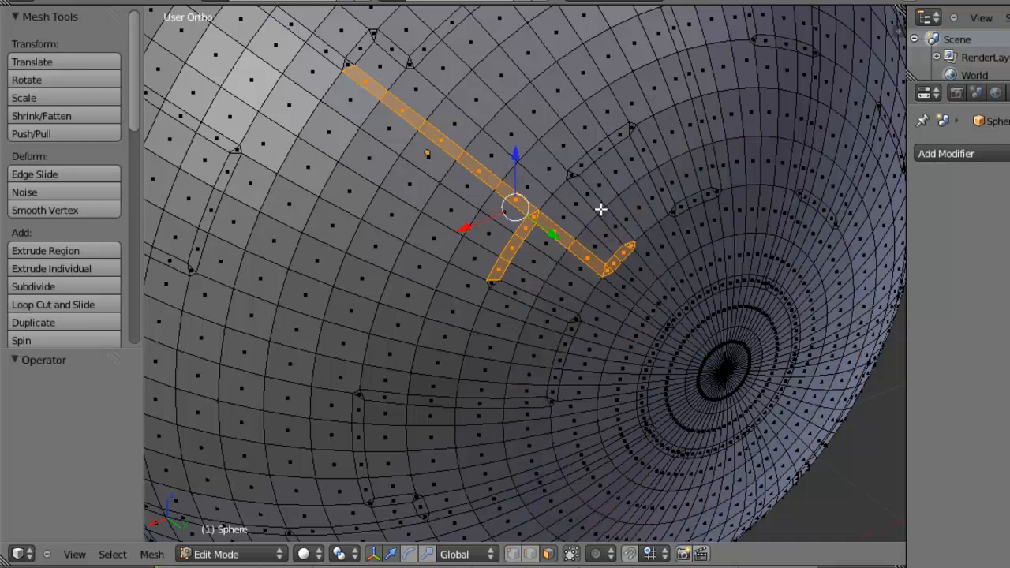
right_click(574, 182, "ctrl")
right_click(585, 160, "ctrl")
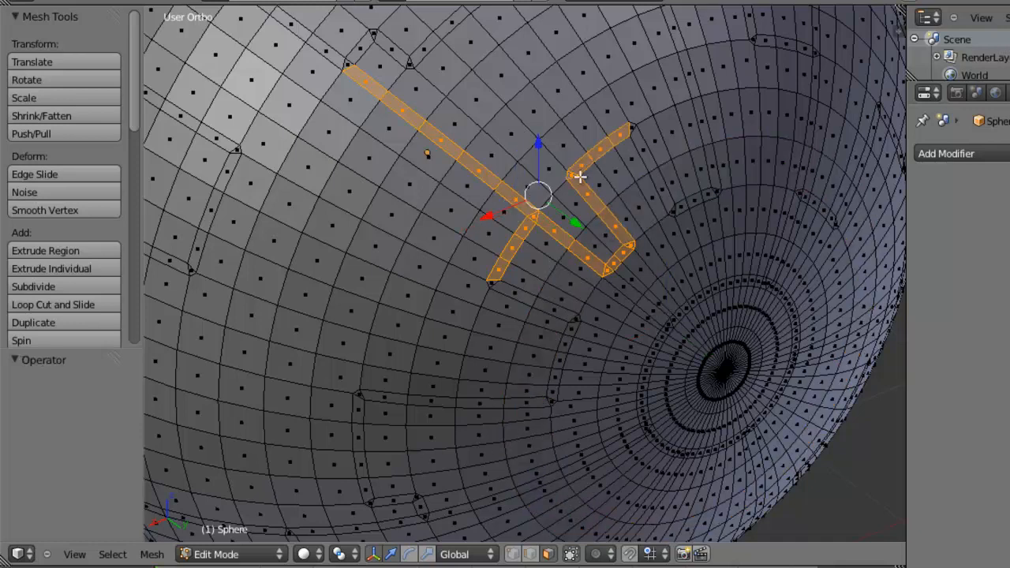
Loop-select the bevel strip above the front opening and use Select Similar by Area.
scroll(584, 165, "down", 6)
middle_click_drag(431, 268, 777, 316)
scroll(541, 284, "up", 4)
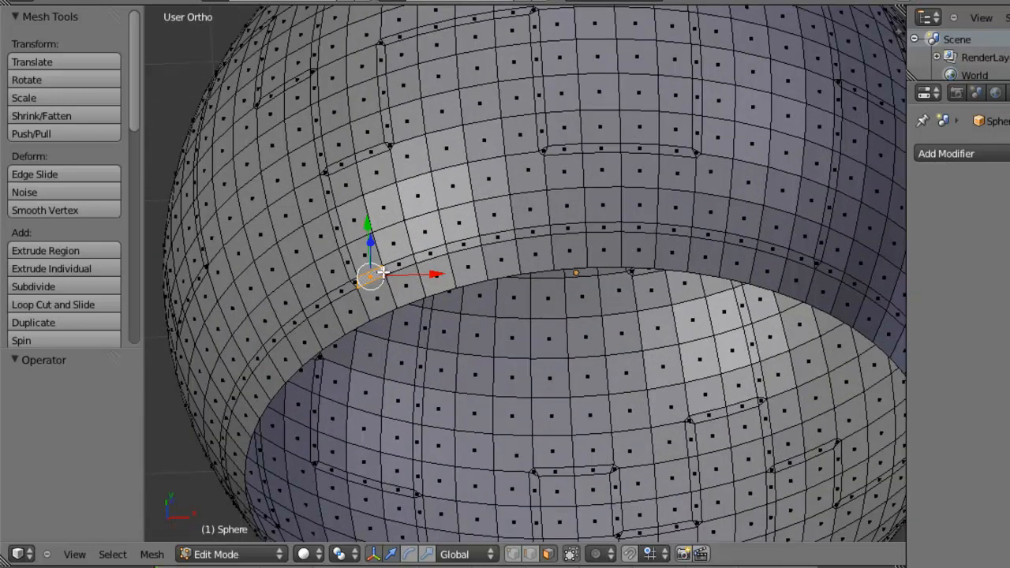
right_click(382, 272, "alt")
scroll(436, 265, "down", 5)
mouse_move(436, 264)
middle_mouse_down()
mouse_move(655, 338)
mouse_move(944, 284)
mouse_move(421, 287)
mouse_move(447, 280)
middle_mouse_up()
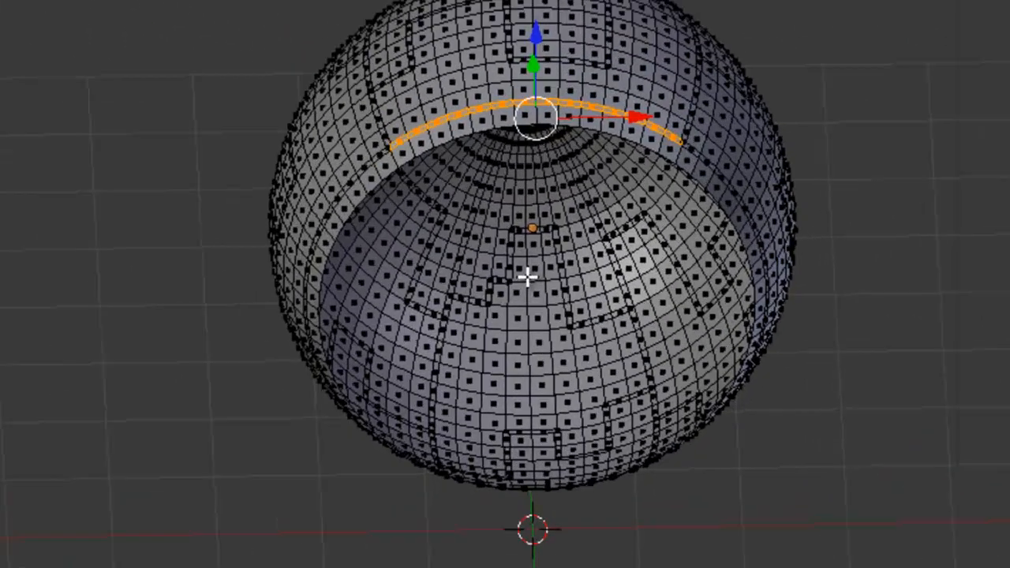
key("shift+g")
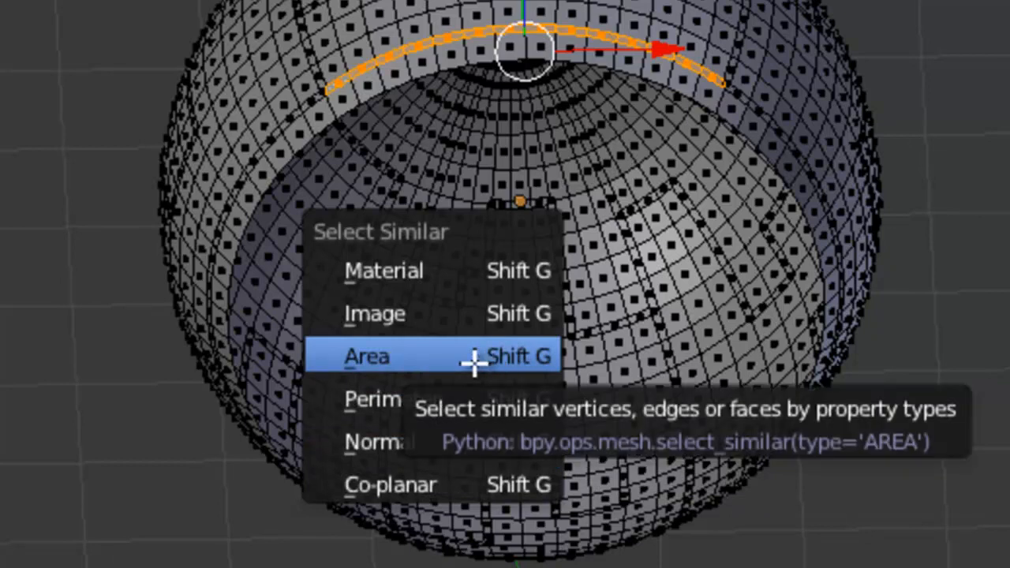
left_click(474, 362)
Examine the selected faces around the rear pole and along the shell's side for stray faces and missed corners.
middle_click_drag(214, 229, 1004, 38)
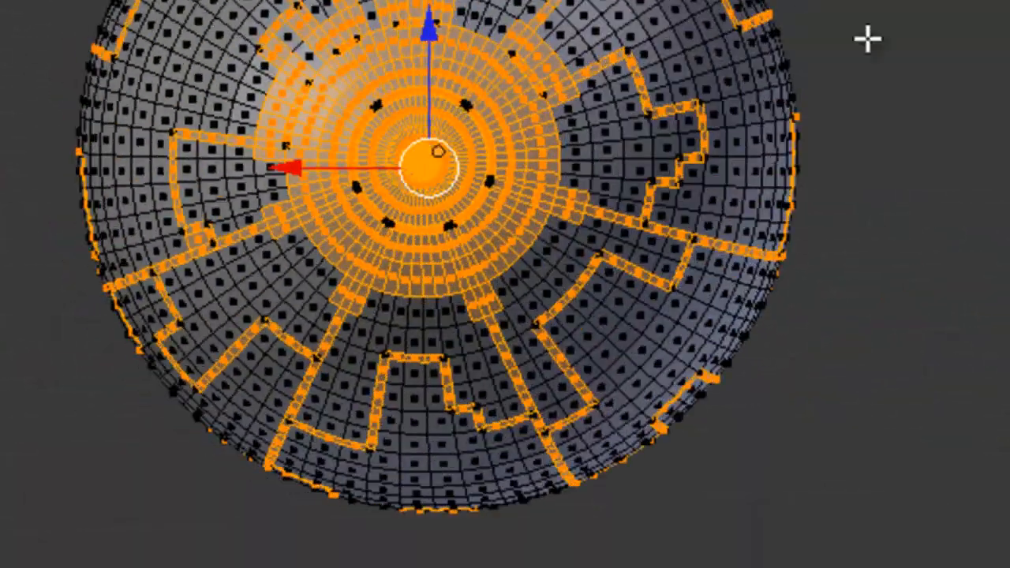
scroll(336, 93, "up", 5)
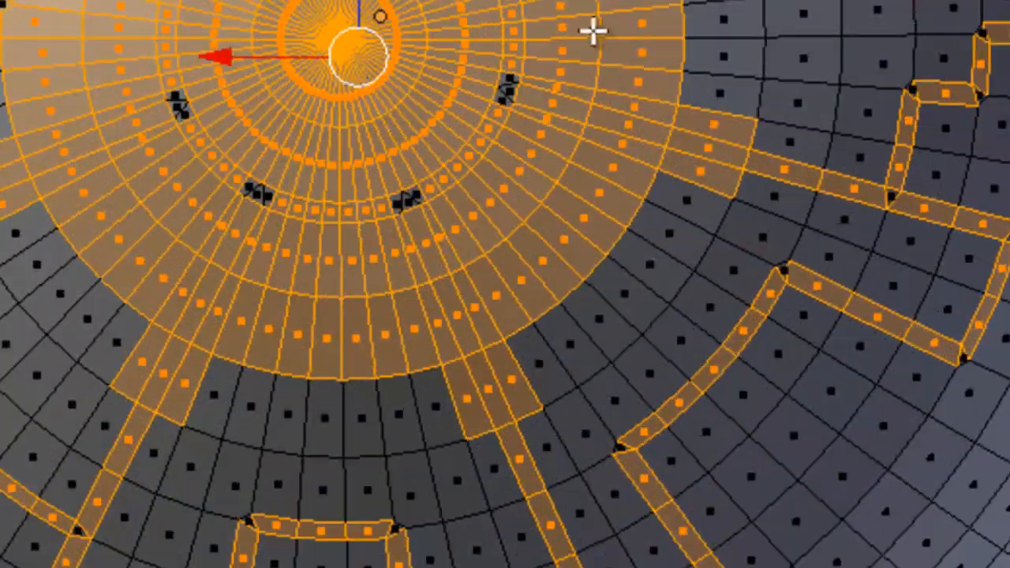
middle_click_drag(484, 3, 566, 348, "shift")
scroll(414, 286, "up", 2)
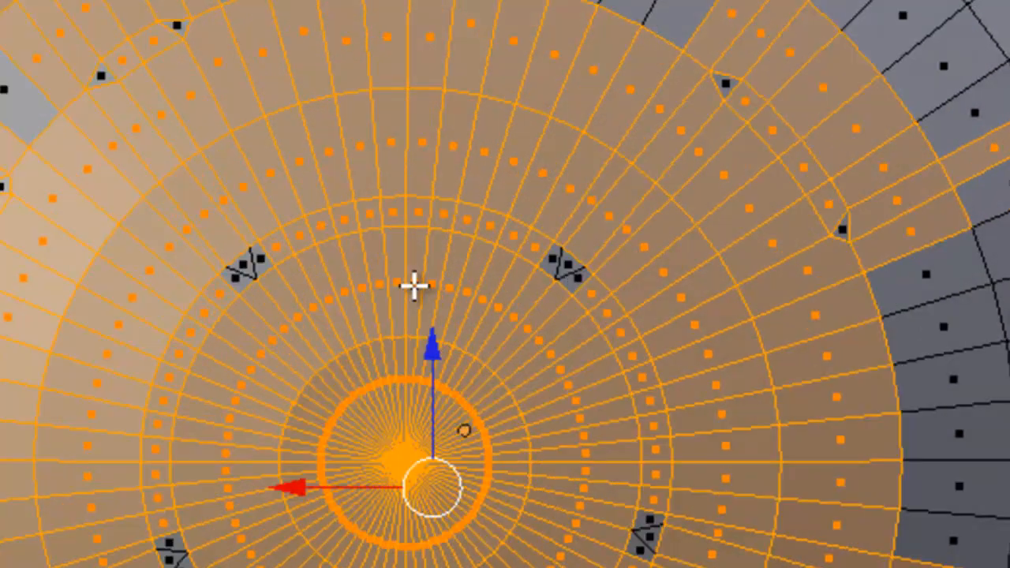
scroll(412, 271, "down", 2)
scroll(413, 266, "up", 1)
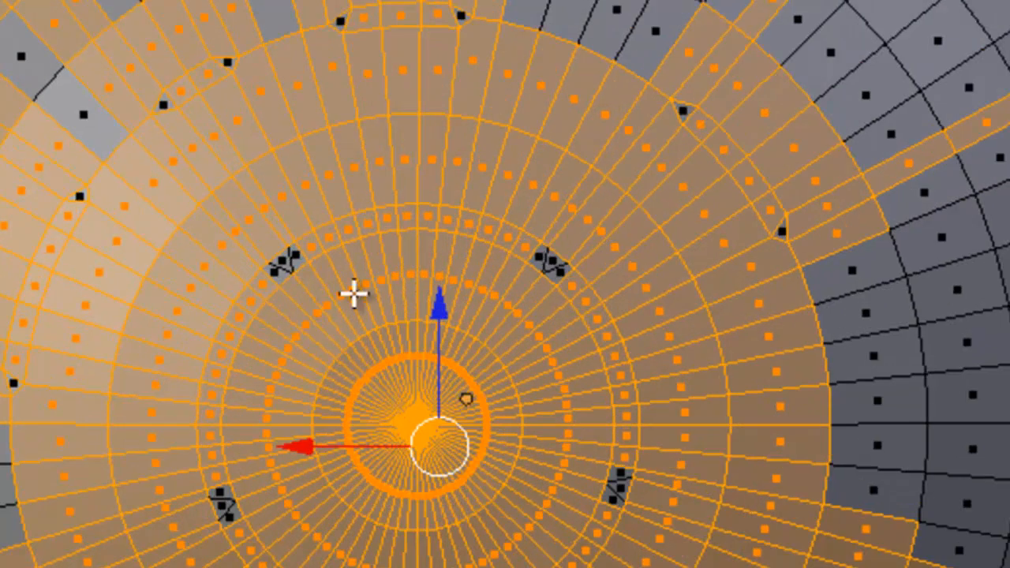
middle_click_drag(293, 313, 672, 523, "shift")
scroll(520, 277, "down", 2)
middle_click_drag(518, 276, 816, 345)
scroll(816, 345, "down", 1)
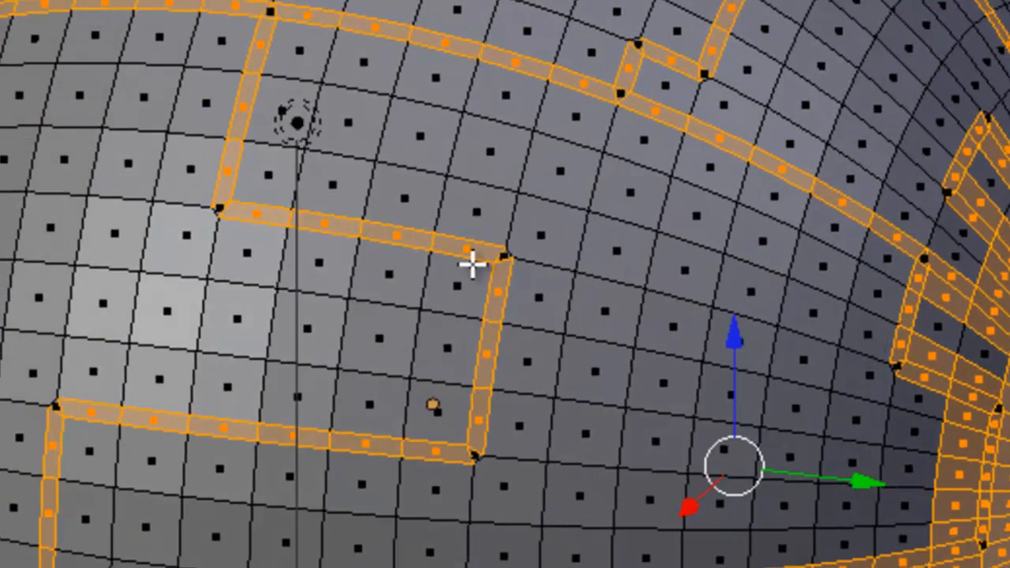
Select a triangular strip-junction face with its adjacent bevel strip face, and use Select Similar by Area on both.
scroll(473, 264, "up", 2)
middle_click_drag(79, 2, 140, 100)
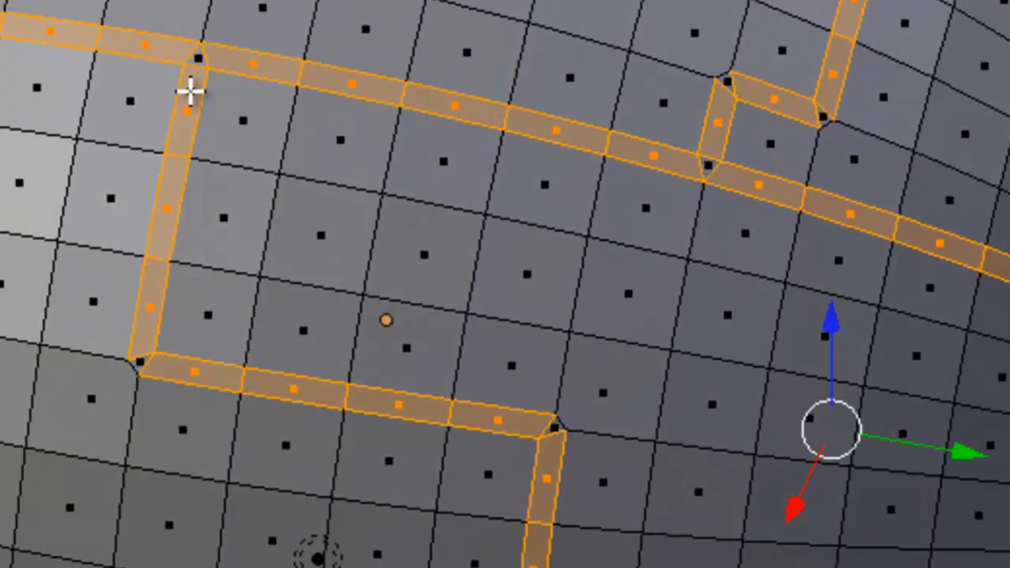
right_click(198, 60)
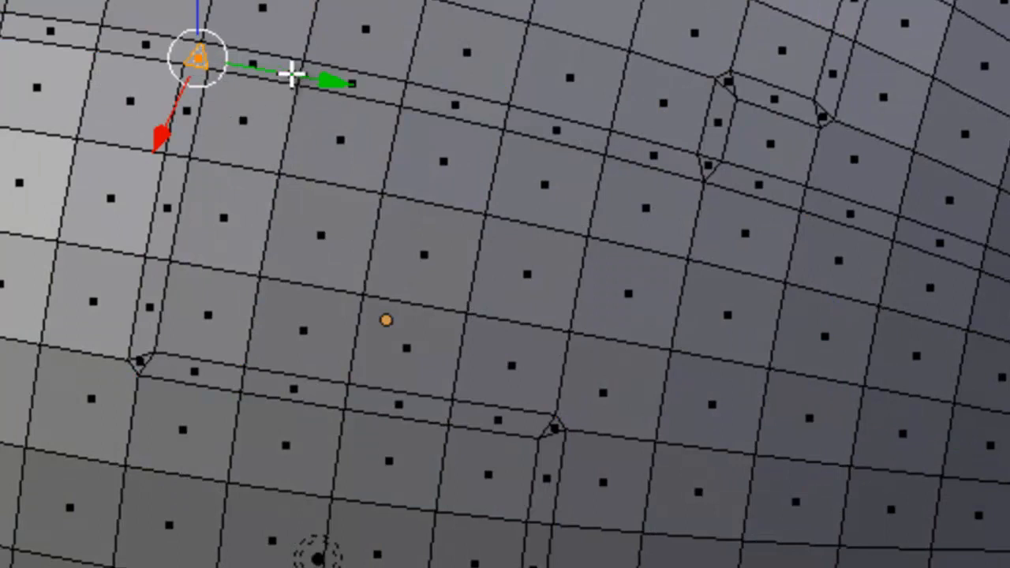
right_click(286, 70, "ctrl")
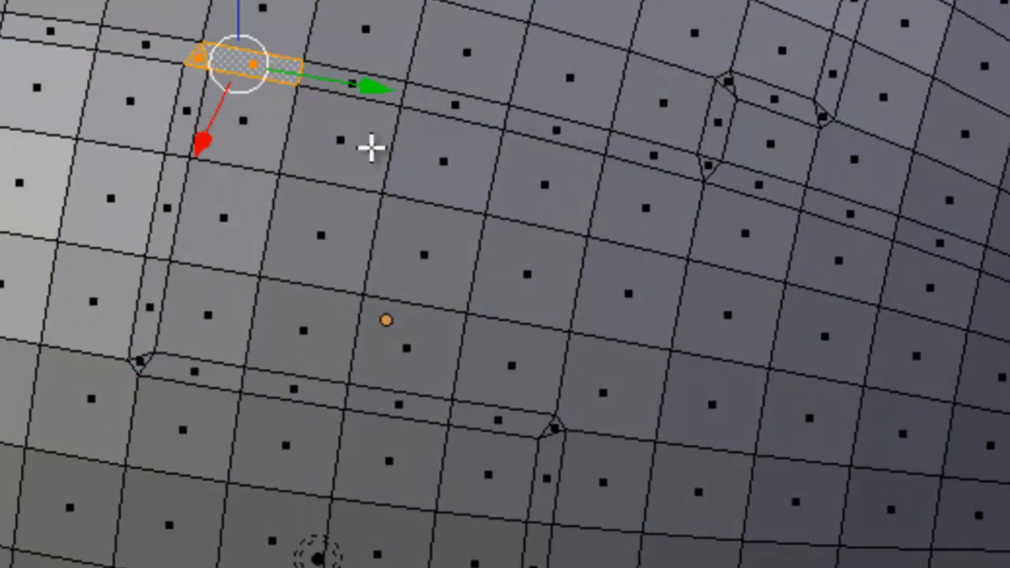
key("shift+g")
left_click(296, 156)
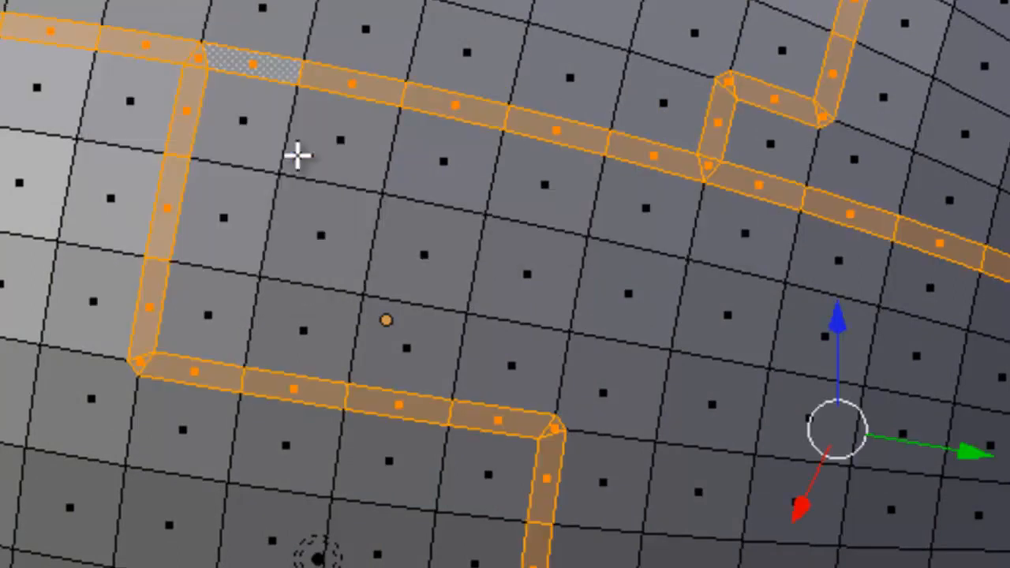
Inspect which faces around the rear pole are selected in addition to the bevel strips and their corner triangles.
scroll(296, 156, "down", 8)
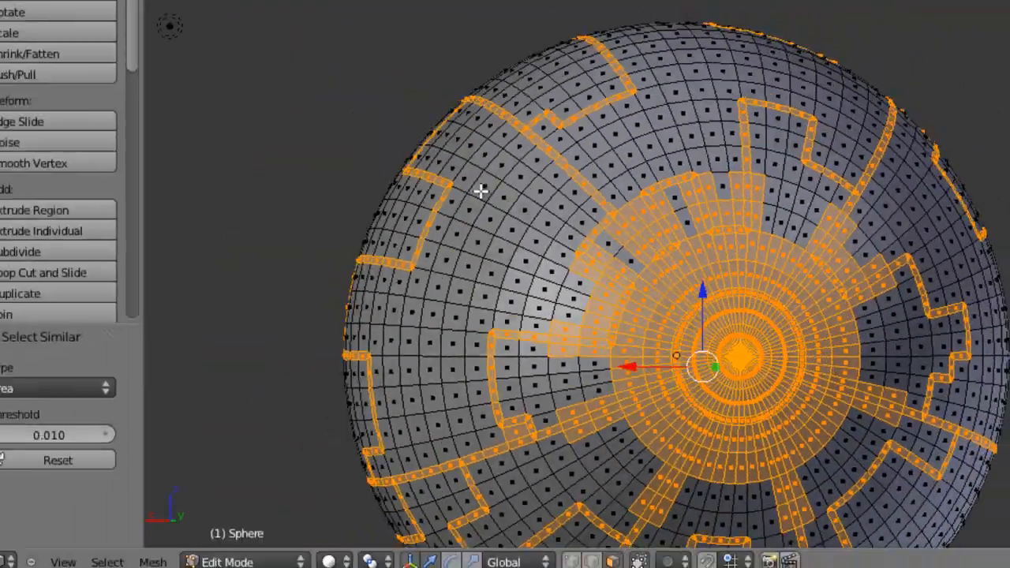
scroll(597, 285, "up", 5)
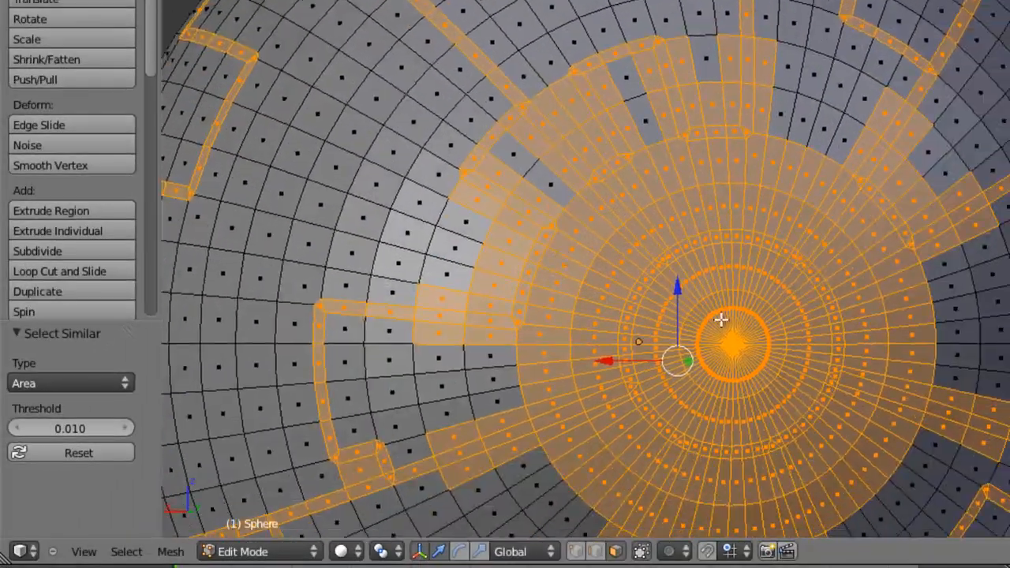
scroll(663, 266, "down", 8)
middle_click_drag(706, 333, 572, 241)
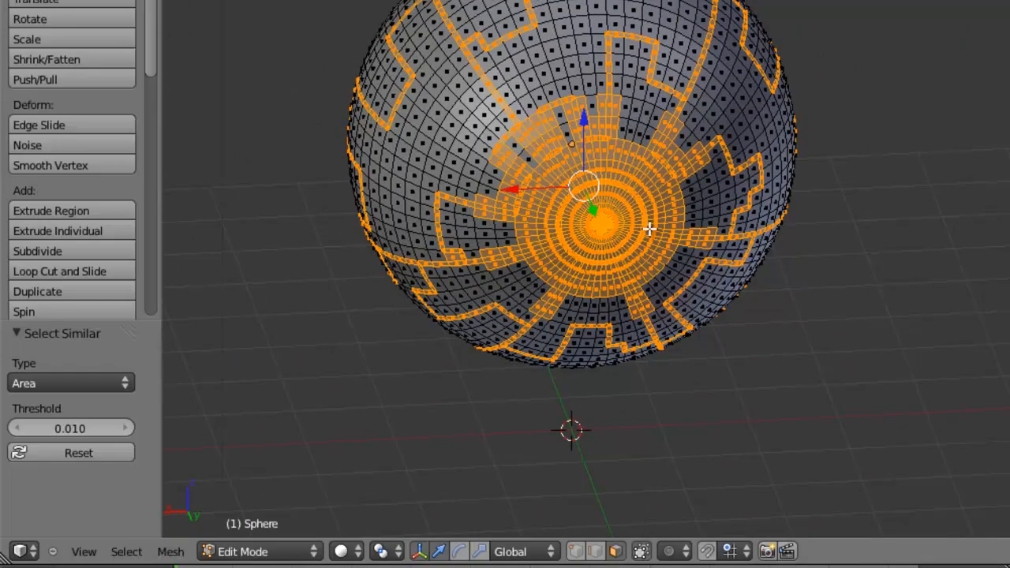
middle_click_drag(465, 193, 462, 153)
scroll(608, 159, "up", 2)
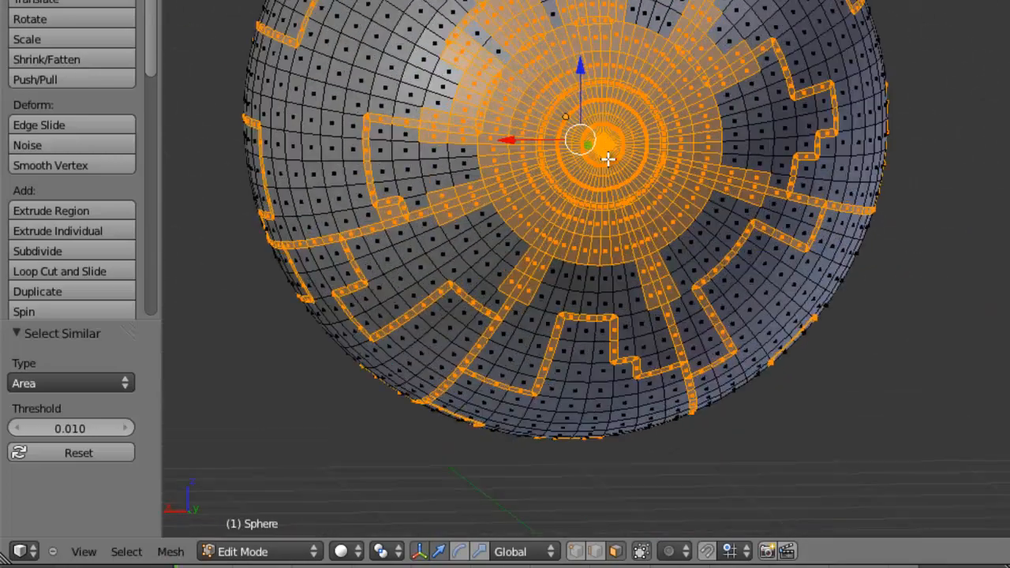
scroll(608, 158, "up", 1)
middle_click_drag(611, 122, 633, 281, "shift")
scroll(632, 280, "up", 3)
middle_click_drag(610, 238, 629, 308, "shift")
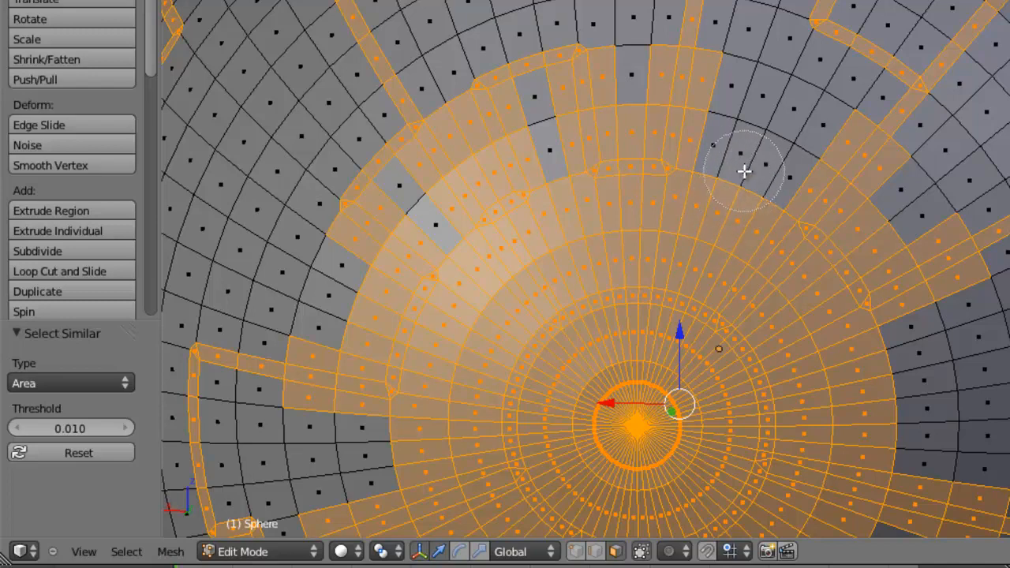
scroll(747, 169, "down", 5)
middle_click_drag(745, 166, 390, 219)
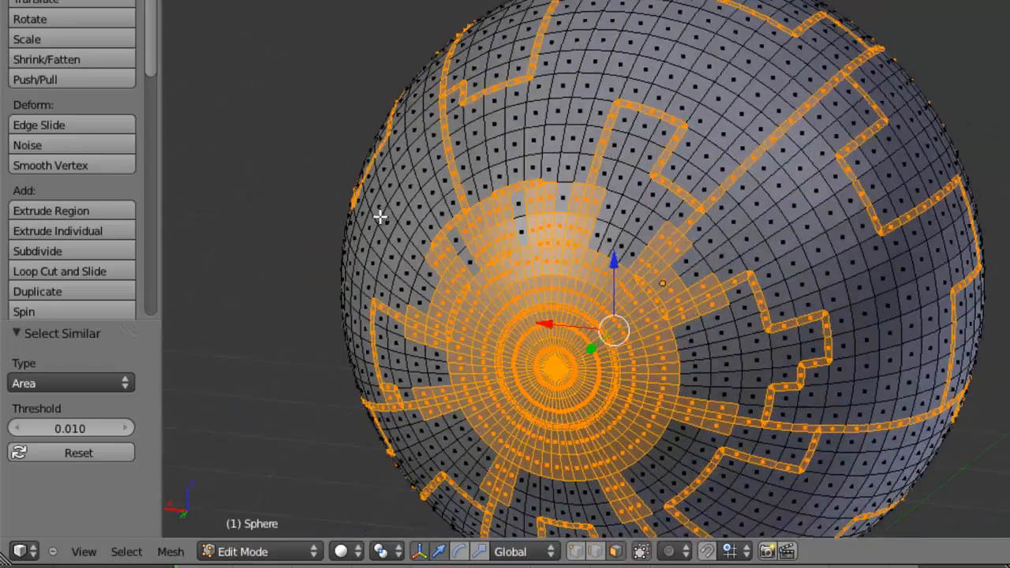
Deselect the stray panel faces between and beside the two radial bevel strips directly above the rear pole.
scroll(474, 228, "up", 5)
scroll(489, 255, "up", 4)
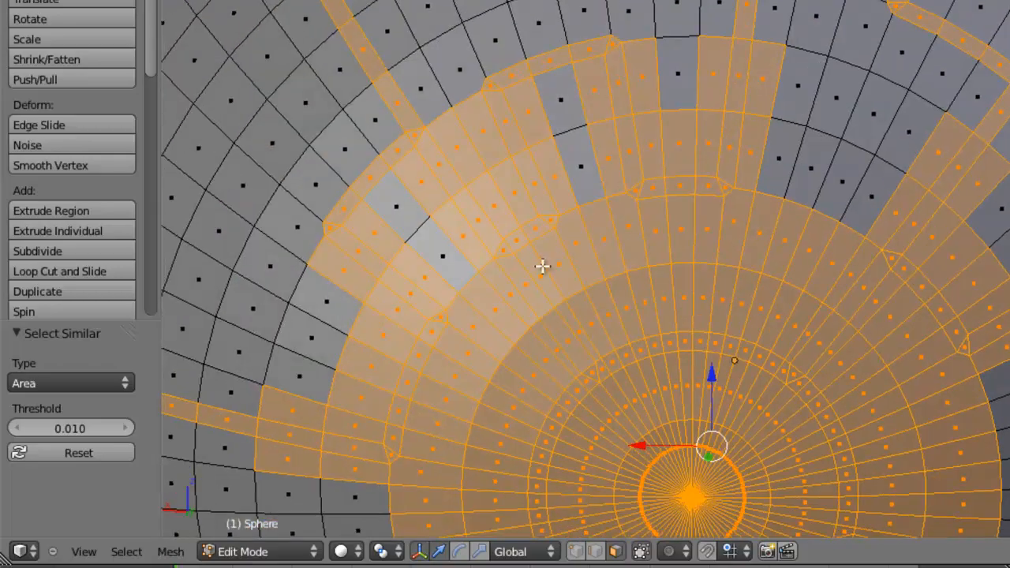
right_click(651, 145, "shift")
right_click(676, 153, "shift")
right_click(699, 135, "shift")
right_click(707, 93, "shift")
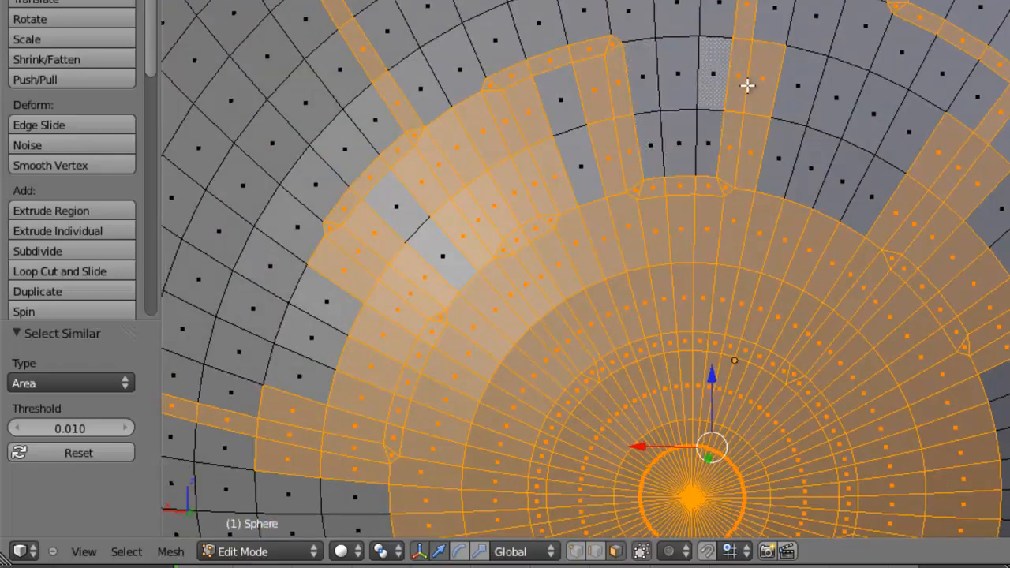
right_click(750, 88, "shift")
right_click(744, 152, "shift")
Deselect stray panel faces on the pole side of the short cross strip joining those two radial strips.
right_click(728, 230, "shift")
right_click(703, 237, "shift")
right_click(654, 242, "shift")
right_click(705, 233, "shift")
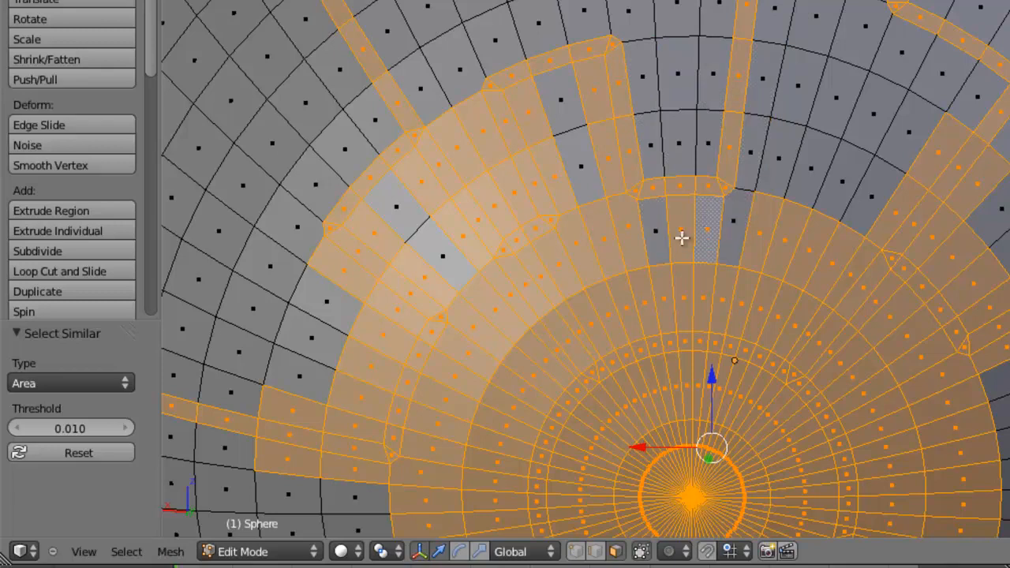
right_click(644, 238, "shift")
Deselect the stray panel faces flanking the radial strips of the neighbouring stepped outline, leaving its bevel strips selected.
right_click(604, 171, "shift")
right_click(587, 103, "shift")
right_click(535, 113, "shift")
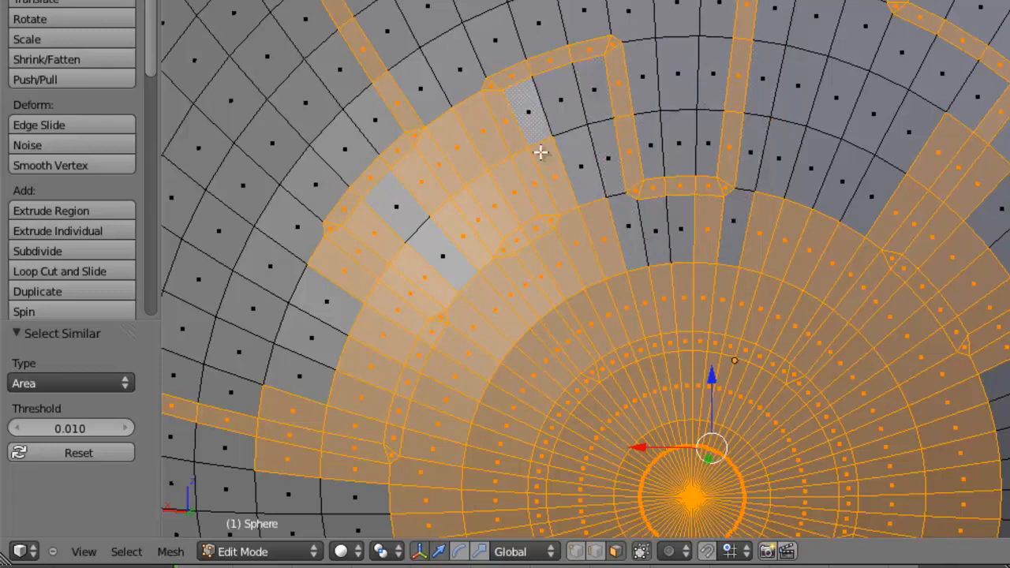
right_click(549, 182, "shift")
right_click(475, 133, "shift")
right_click(508, 188, "shift")
right_click(459, 148, "shift")
right_click(497, 203, "shift")
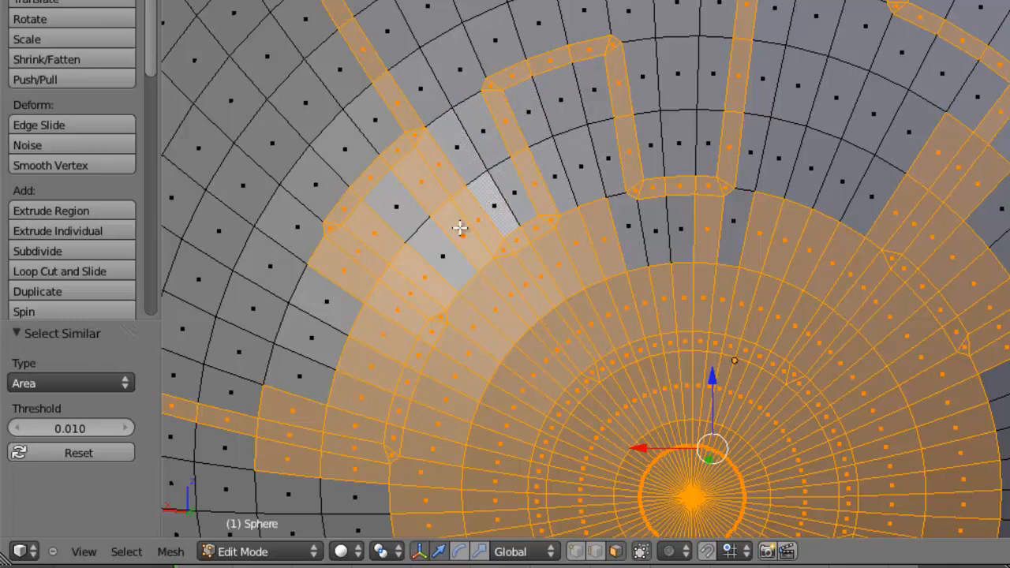
Deselect the stray faces inside the fan-shaped panel beside the long radial strip and just outside its far edge.
right_click(461, 228, "shift")
right_click(428, 186, "shift")
right_click(393, 238, "shift")
right_click(421, 266, "shift")
right_click(332, 278, "shift")
right_click(380, 298, "shift")
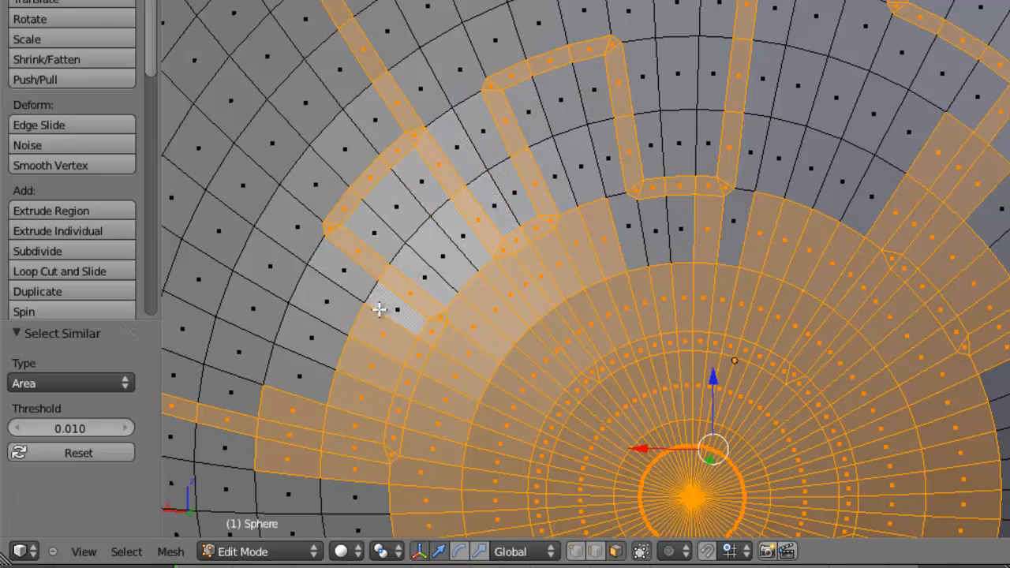
Deselect the stray faces along the curved strip and on both sides of the near-horizontal radial strip meeting it.
right_click(373, 337, "shift")
right_click(365, 367, "shift")
right_click(348, 399, "shift")
right_click(292, 407, "shift")
right_click(289, 456, "shift")
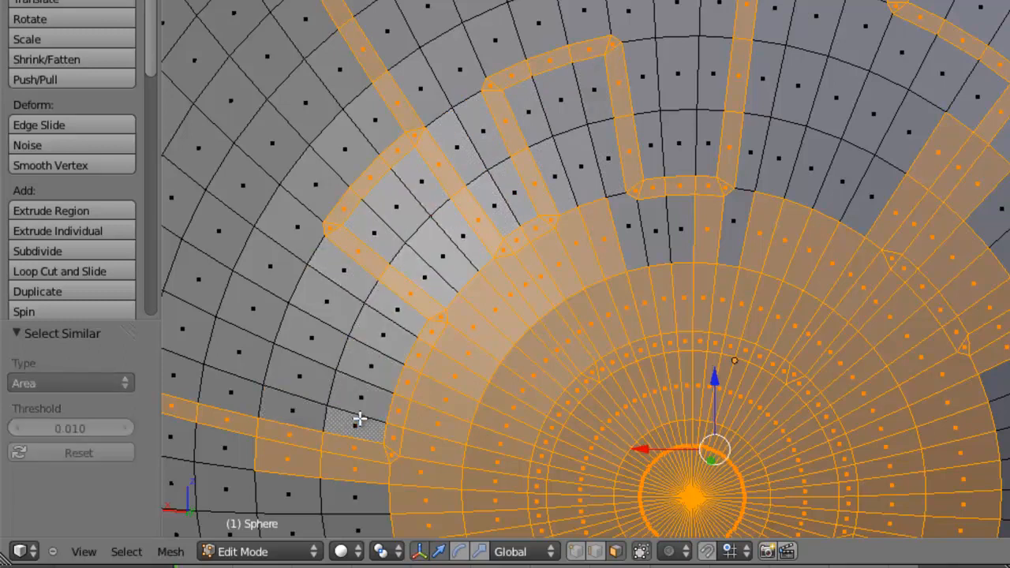
right_click(355, 466, "shift")
right_click(407, 473, "shift")
right_click(443, 427, "shift")
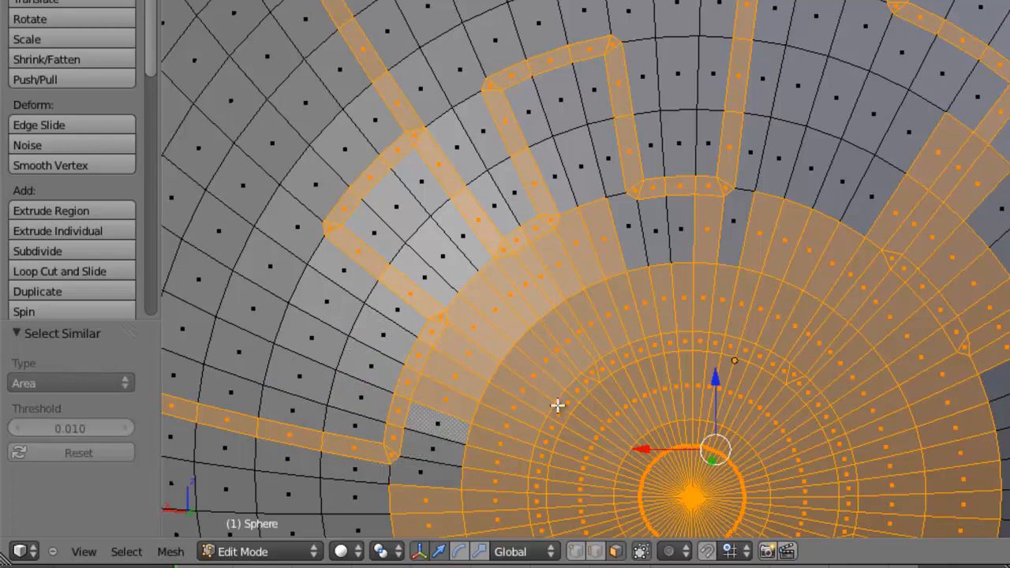
mouse_move(552, 386)
middle_mouse_down()
mouse_move(604, 318)
mouse_move(589, 295)
mouse_move(501, 385)
mouse_move(526, 399)
middle_mouse_up()
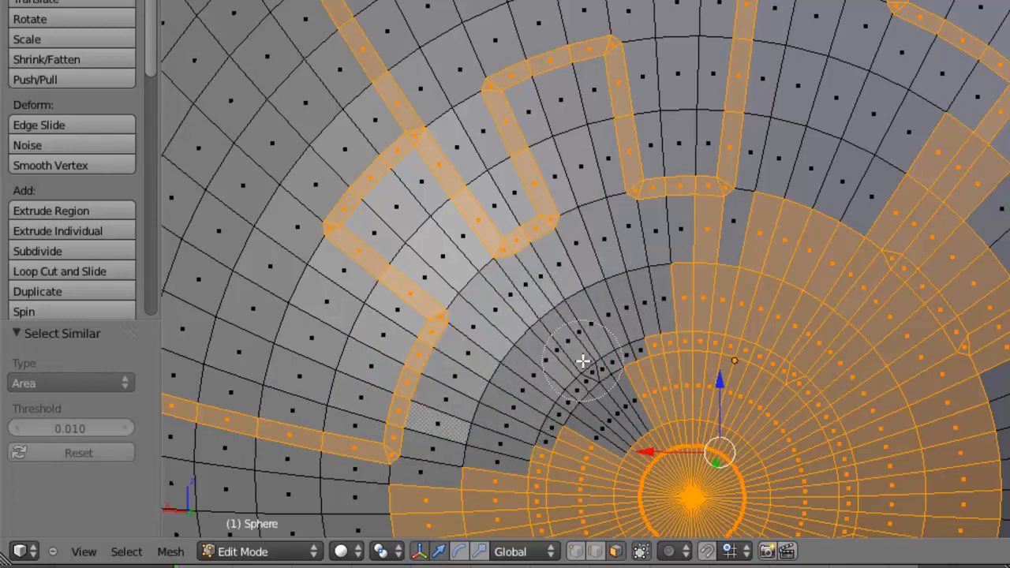
key("Escape")
key("ctrl+z")
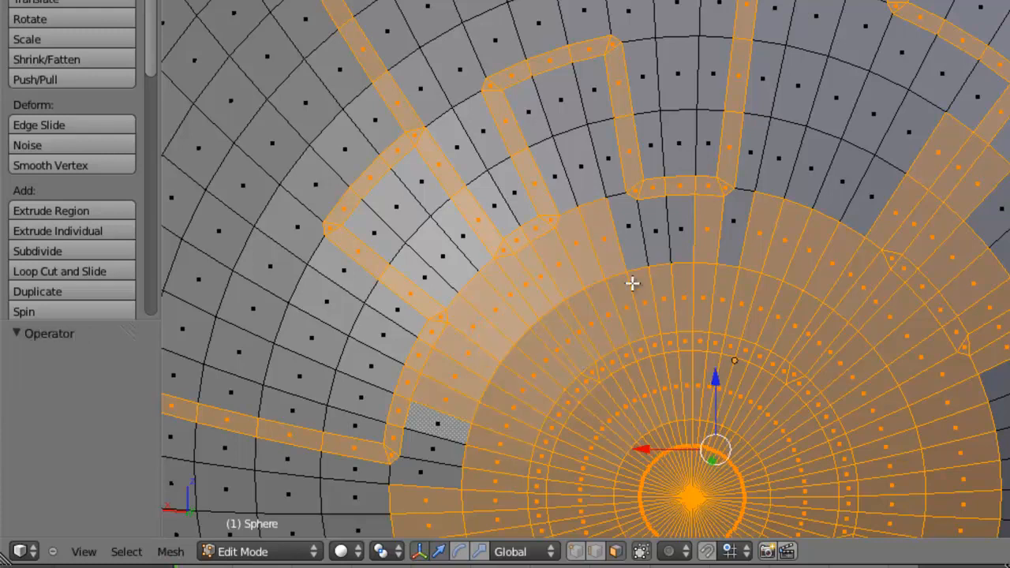
Circle-deselect the stray panel faces between the upper panel outlines and the narrow bevel ring around the rear pole.
middle_click_drag(642, 278, 774, 265)
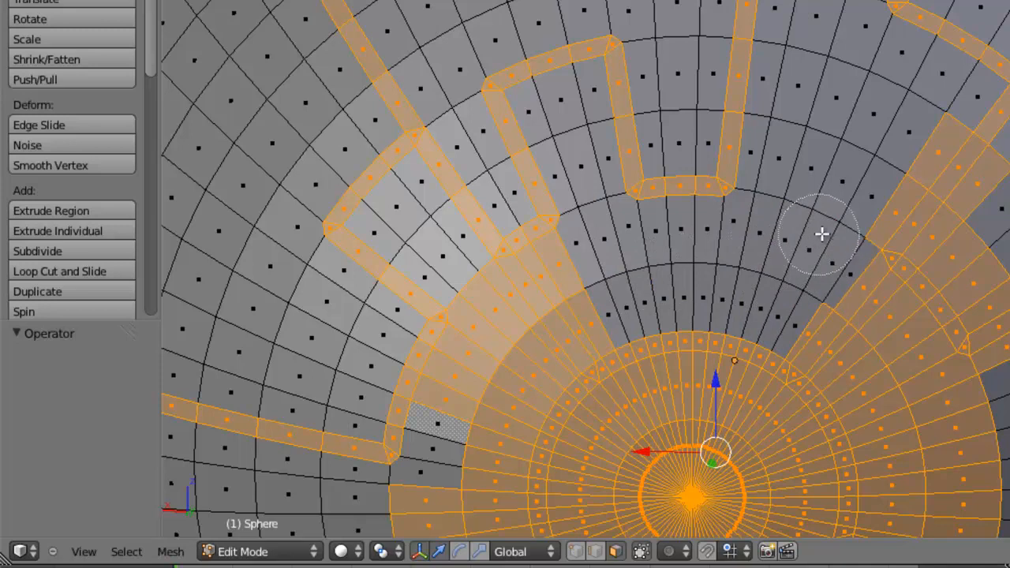
middle_click_drag(875, 150, 824, 221)
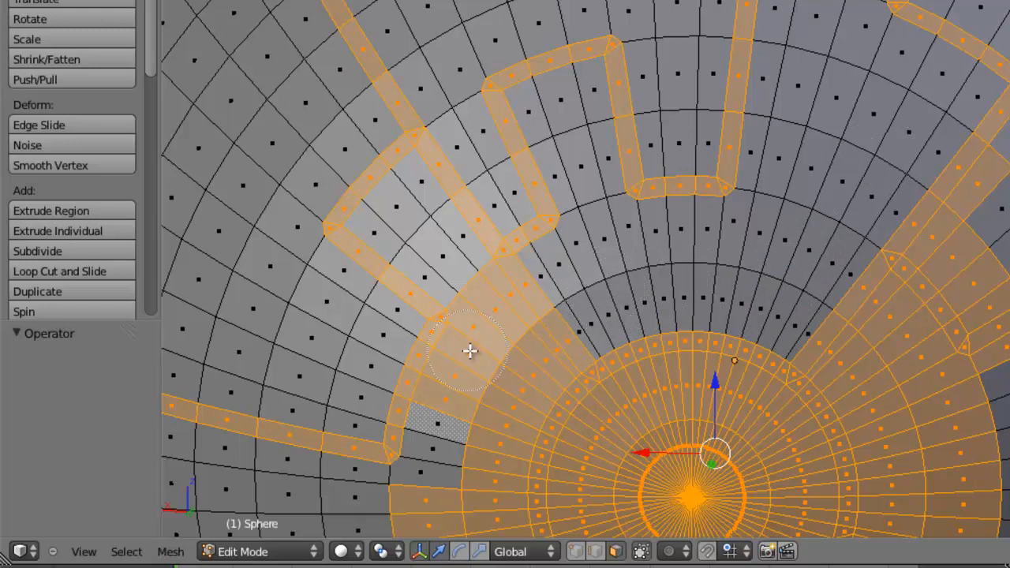
middle_click(504, 346)
mouse_move(504, 353)
middle_mouse_down()
mouse_move(476, 390)
mouse_move(468, 484)
middle_mouse_up()
key("Escape")
Circle-deselect the stray faces around the lower side radial strip and in the sector reaching the next radial strip below the pole.
scroll(505, 462, "down", 2)
middle_click_drag(596, 478, 683, 324, "shift")
scroll(684, 324, "up", 1)
middle_click_drag(538, 433, 681, 300, "shift")
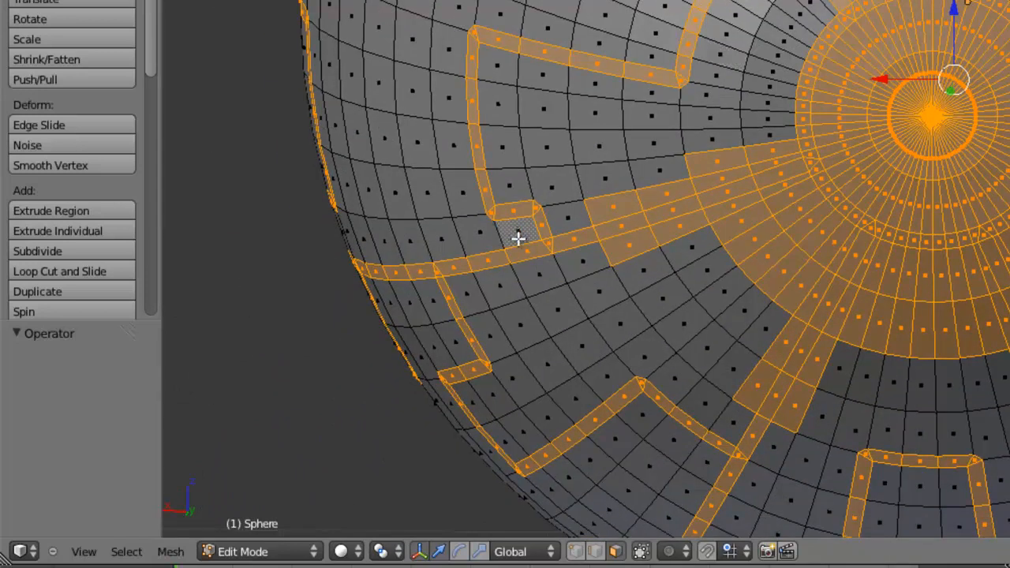
mouse_move(698, 187)
middle_mouse_down()
mouse_move(613, 168)
mouse_move(745, 129)
mouse_move(655, 286)
mouse_move(760, 248)
mouse_move(771, 232)
mouse_move(795, 250)
mouse_move(744, 340)
middle_mouse_up()
right_click(744, 340)
middle_click_drag(919, 359, 577, 359, "shift")
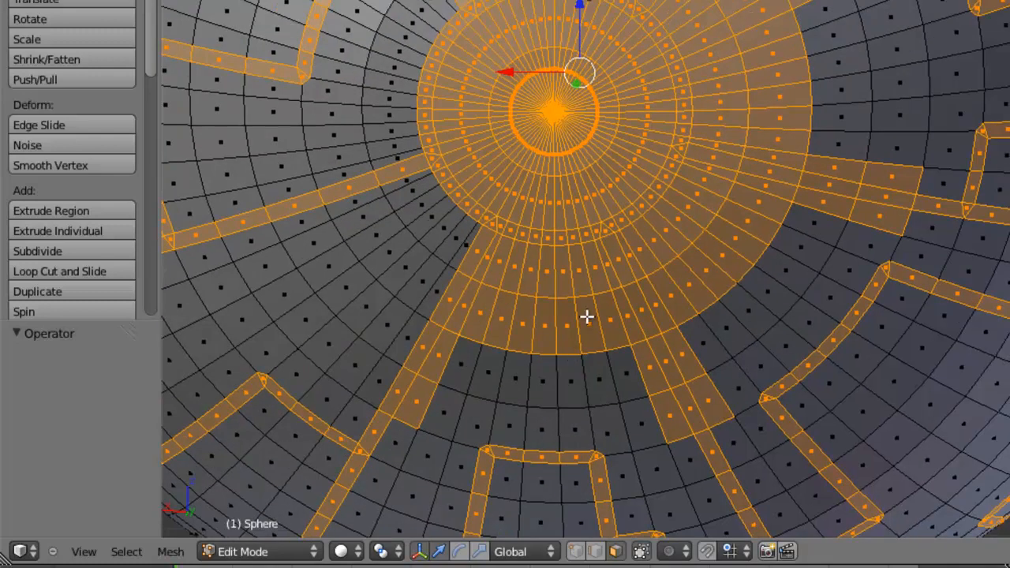
scroll(586, 319, "down", 1)
middle_click_drag(585, 268, 611, 297, "shift")
scroll(611, 304, "up", 1)
middle_click_drag(603, 380, 624, 264, "shift")
scroll(624, 265, "up", 1)
scroll(623, 264, "down", 1)
key("c")
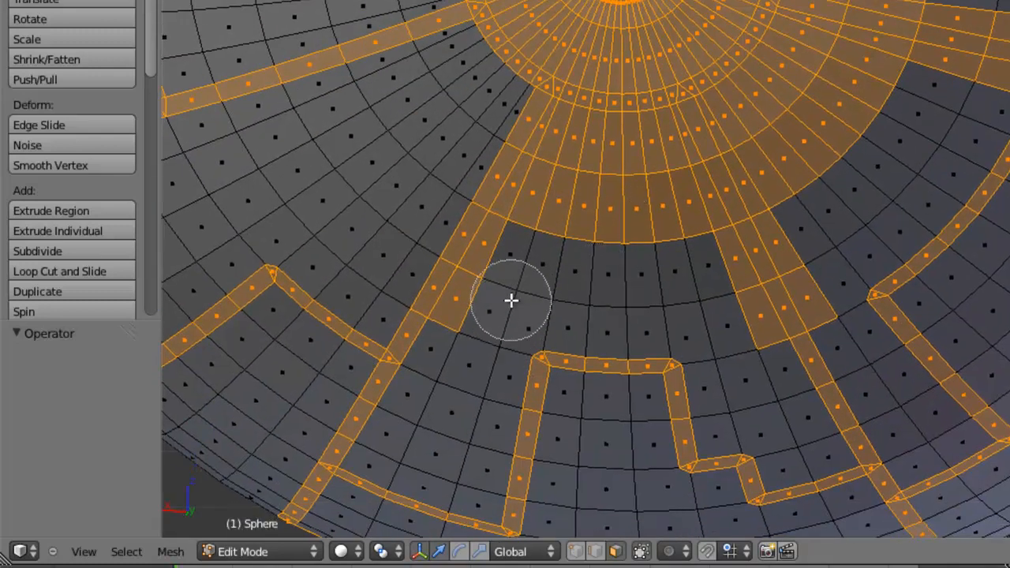
left_click_drag(490, 311, 509, 283)
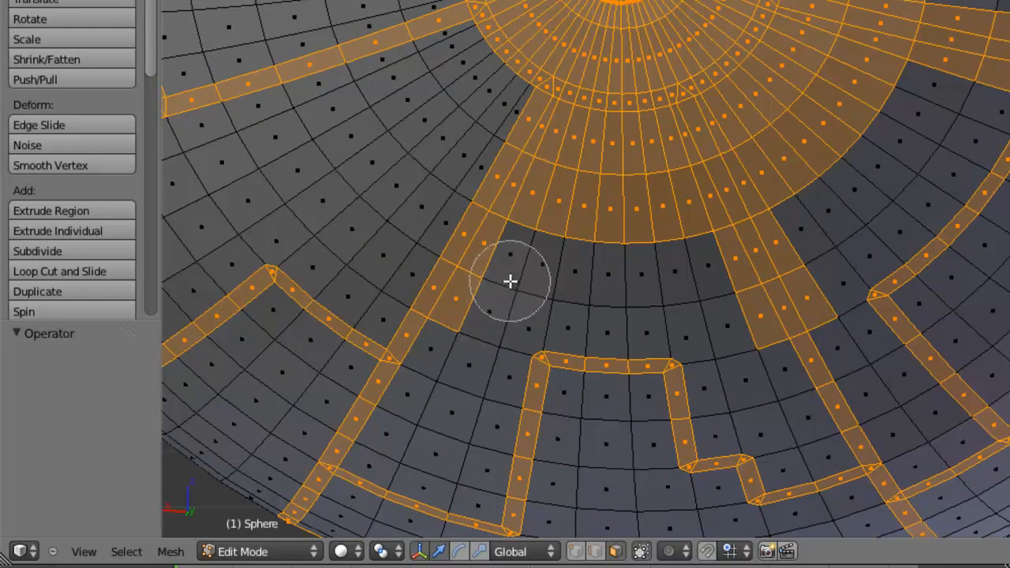
right_click(611, 224)
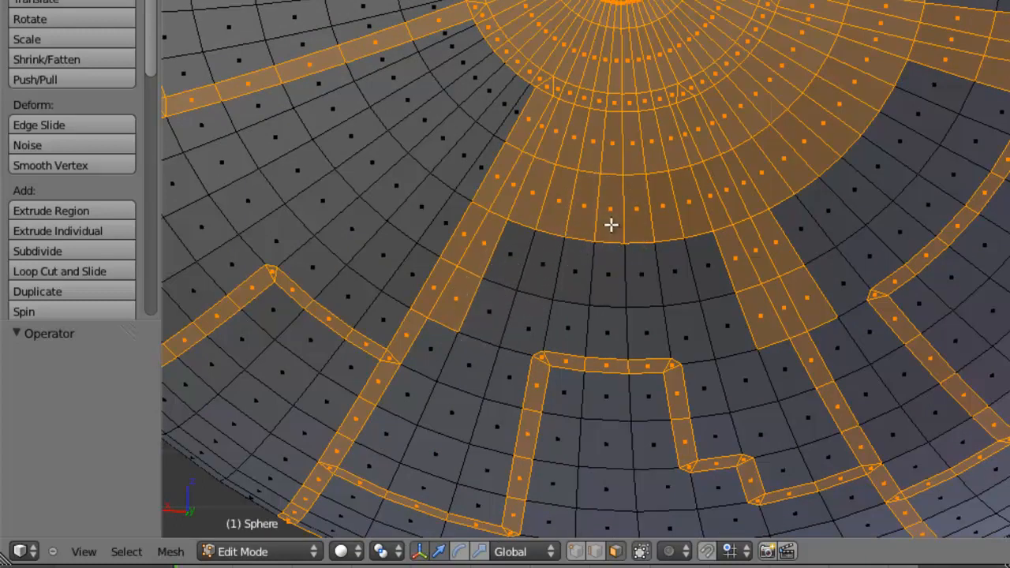
middle_click_drag(611, 225, 605, 245)
key("c")
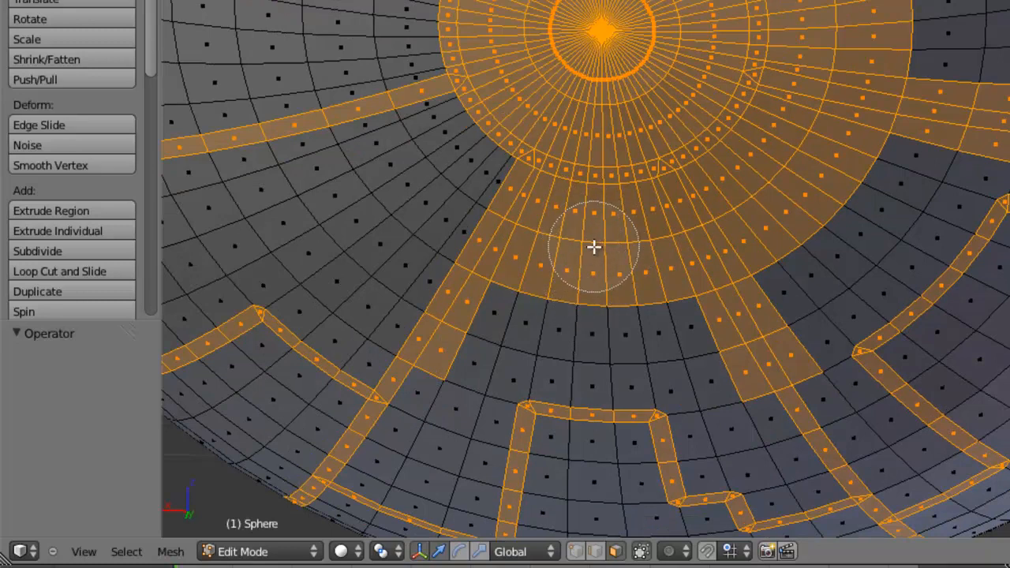
key("Escape")
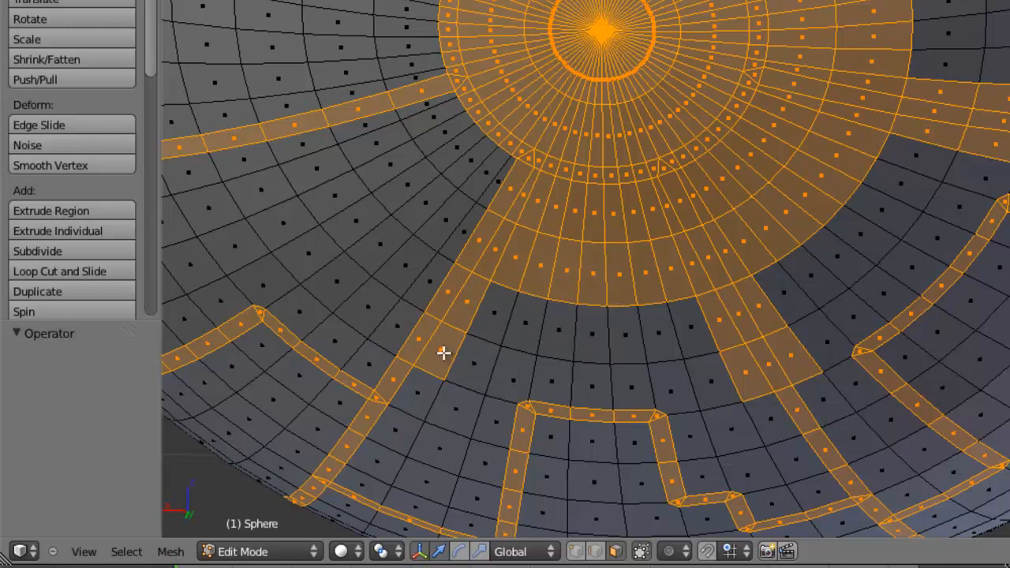
Deselect the remaining stray faces around the rear pole, both outside and inside the bevel ring, keeping only the ring and radial strips.
scroll(505, 330, "down", 3)
scroll(645, 297, "up", 1)
scroll(640, 269, "up", 1)
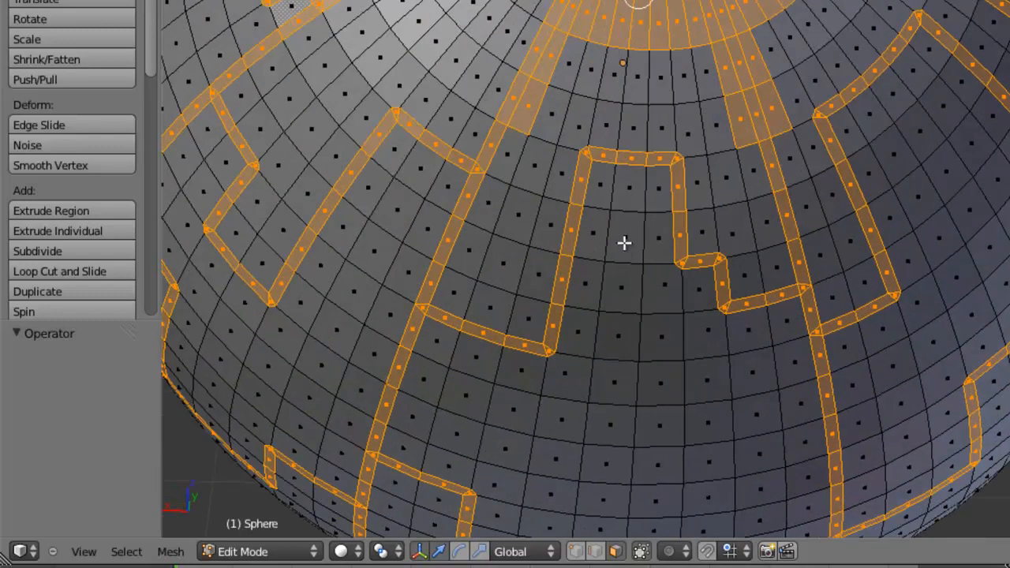
scroll(627, 245, "up", 1)
middle_click_drag(554, 134, 557, 271, "shift")
scroll(557, 271, "up", 1)
right_click(516, 181, "shift")
right_click(557, 90, "shift")
mouse_move(726, 131)
middle_mouse_down()
mouse_move(716, 100)
mouse_move(723, 72)
mouse_move(744, 153)
mouse_move(697, 77)
mouse_move(699, 30)
mouse_move(675, 11)
mouse_move(637, 12)
middle_mouse_up()
scroll(705, 169, "down", 3)
middle_click_drag(806, 218, 664, 145)
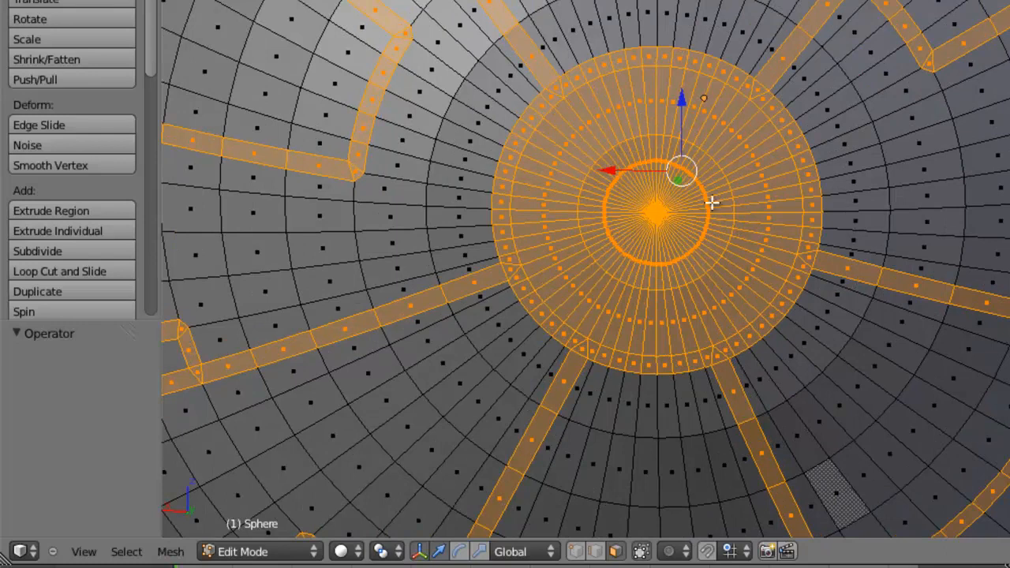
middle_click(655, 212)
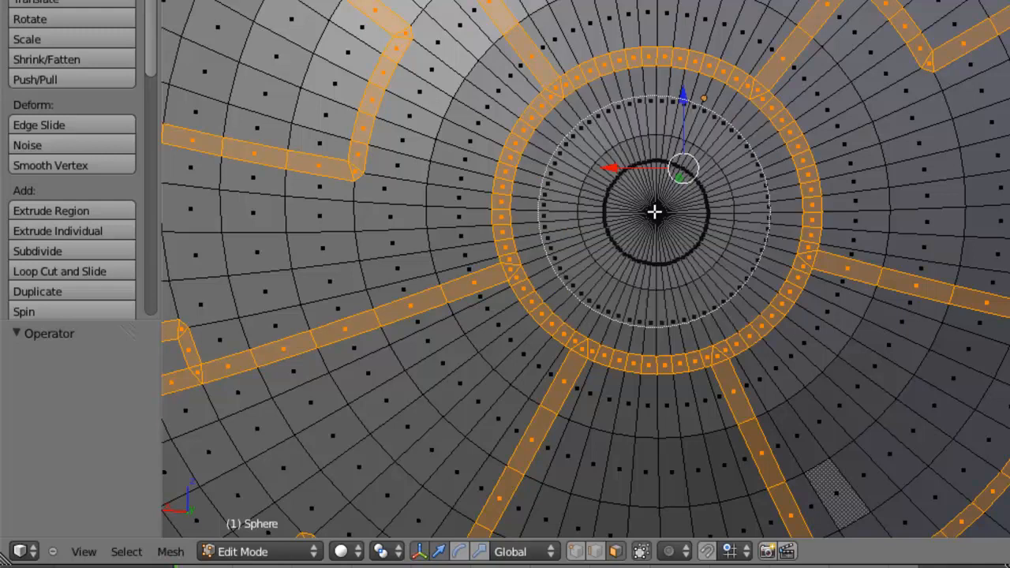
Inspect the panel-line face selection around the whole shell for leftover stray faces.
scroll(655, 211, "down", 8)
middle_click_drag(500, 216, 712, 252)
key("Tab")
key("Tab")
middle_click_drag(495, 261, 712, 239)
key("KP_1")
scroll(650, 234, "up", 2)
middle_click_drag(544, 149, 659, 181)
scroll(660, 183, "up", 2)
scroll(669, 163, "up", 2)
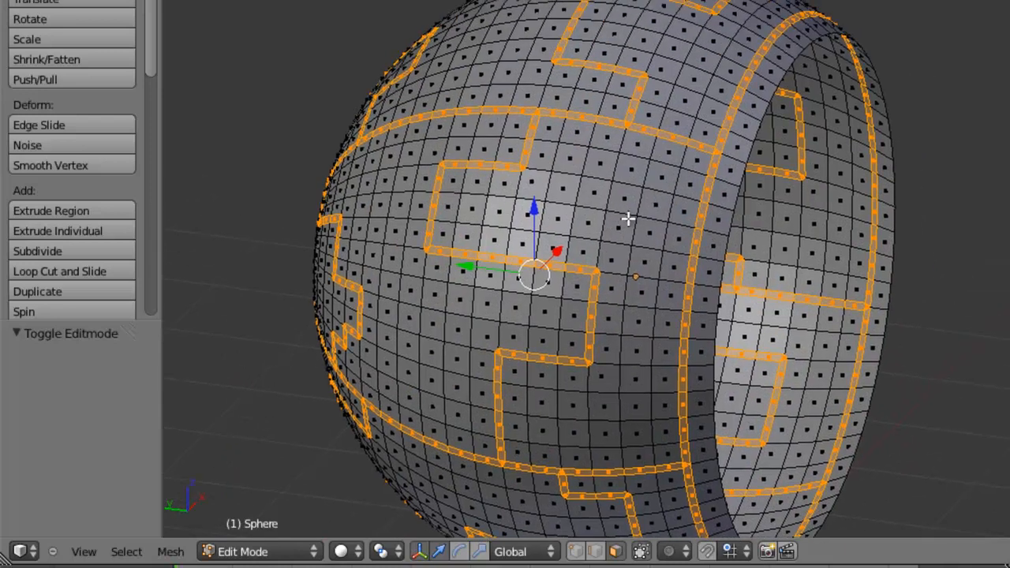
Extrude the selected panel-line strips in place and scale them inward to about 0.971 to form recessed grooves.
key("e")
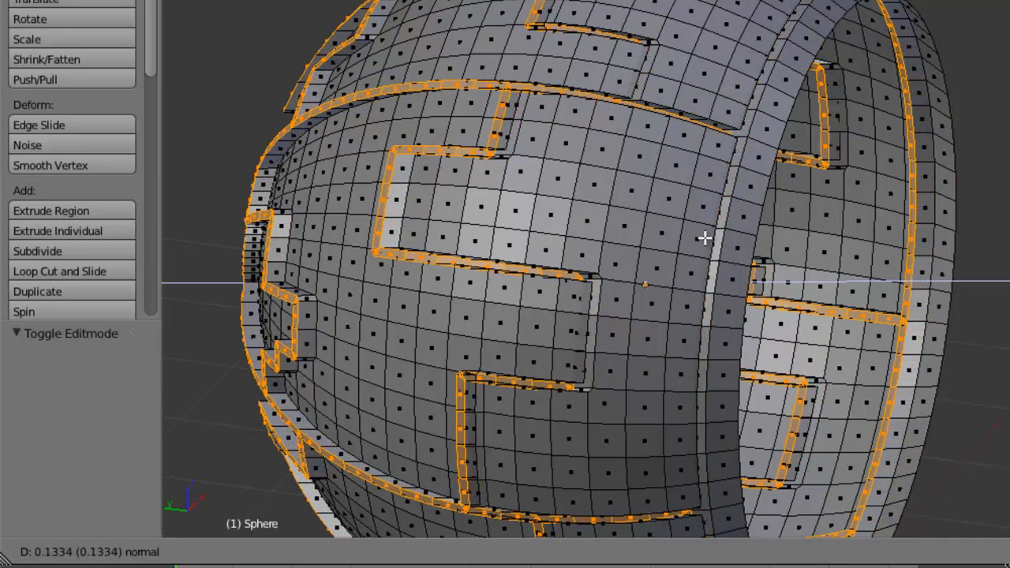
left_click(703, 237)
scroll(817, 290, "up", 1)
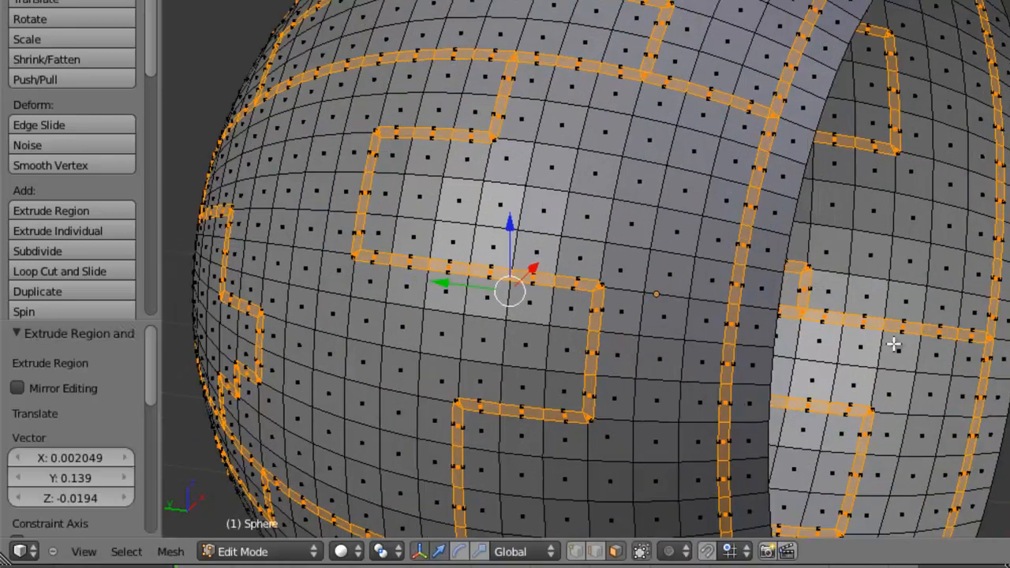
key("s")
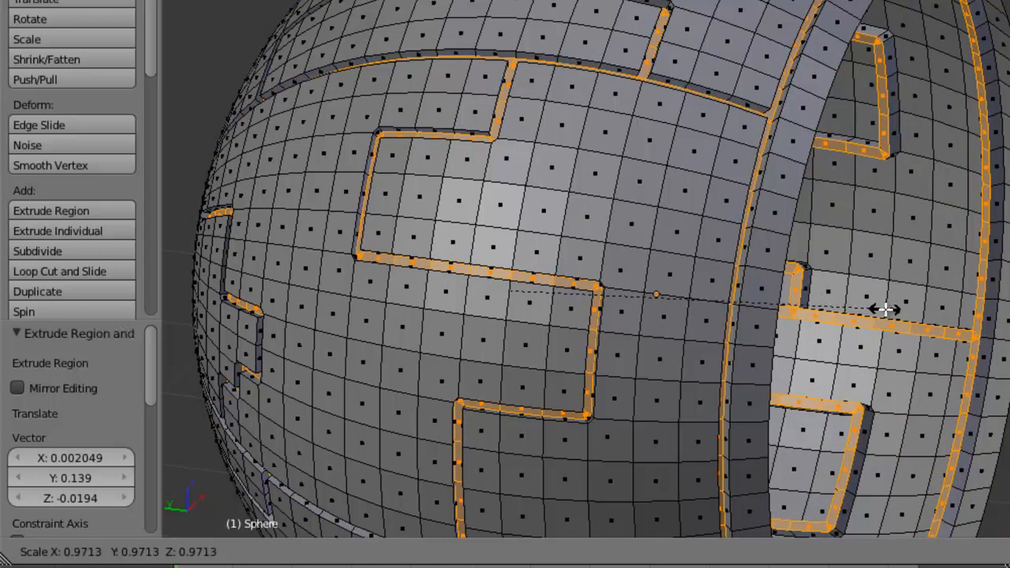
left_click(885, 309)
Switch the sphere to Object Mode and apply smooth shading to it.
key("Tab")
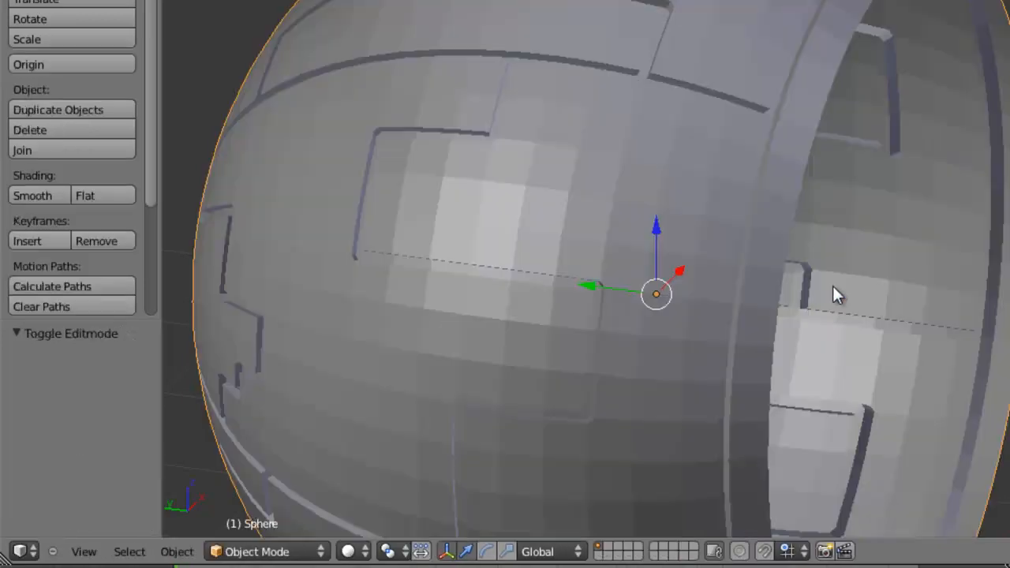
scroll(833, 286, "down", 5)
middle_click_drag(833, 286, 665, 187)
scroll(521, 293, "down", 4)
scroll(605, 198, "up", 4)
middle_click_drag(629, 154, 462, 230)
left_click(35, 196)
middle_click_drag(376, 199, 691, 158)
scroll(692, 159, "up", 4)
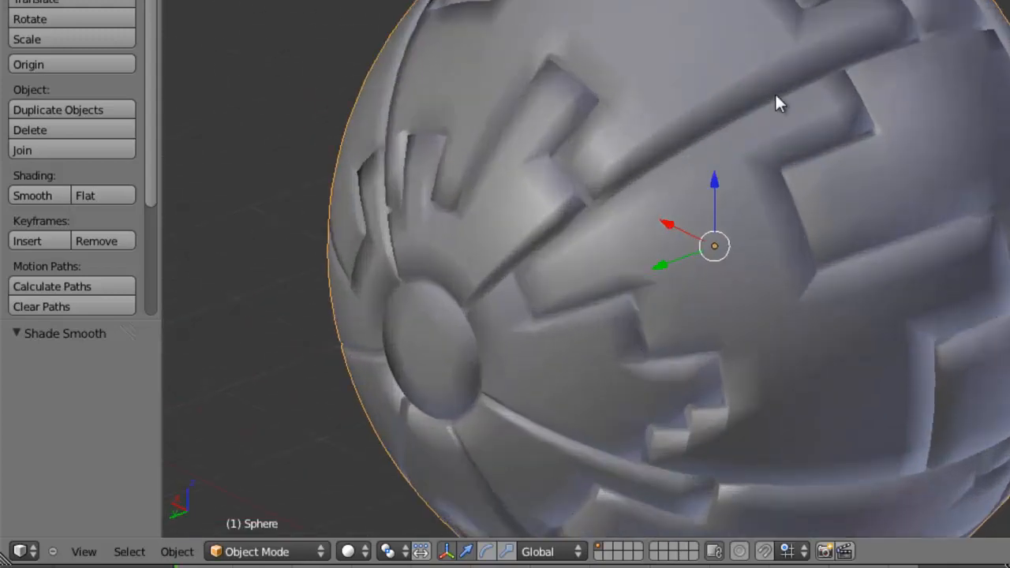
Add an Edge Split modifier to the smooth-shaded sphere to sharpen its panel grooves.
scroll(842, 174, "down", 5)
middle_click_drag(575, 196, 979, 217)
middle_click_drag(664, 207, 393, 340)
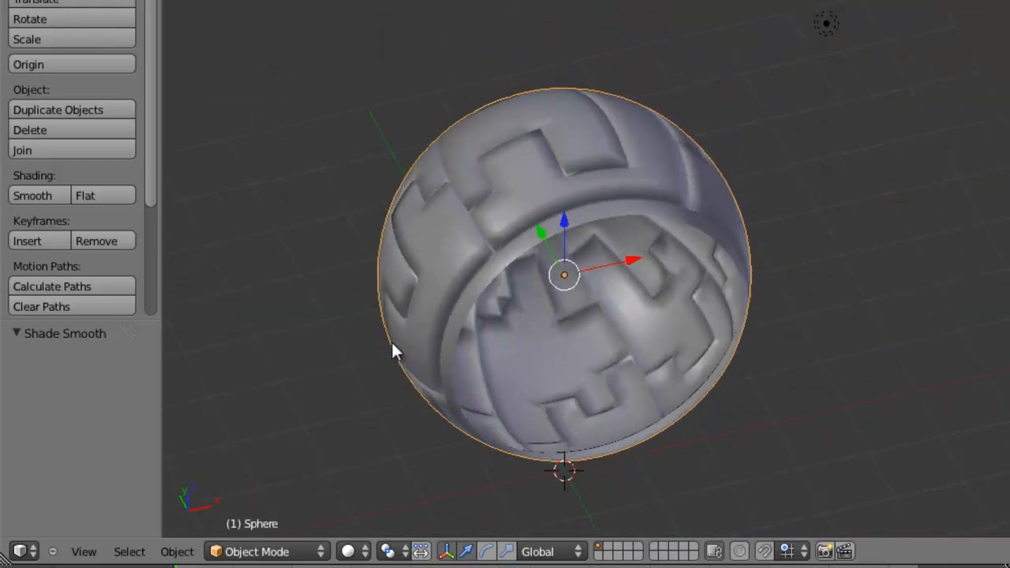
middle_click_drag(421, 274, 586, 234, "shift")
scroll(589, 237, "up", 1)
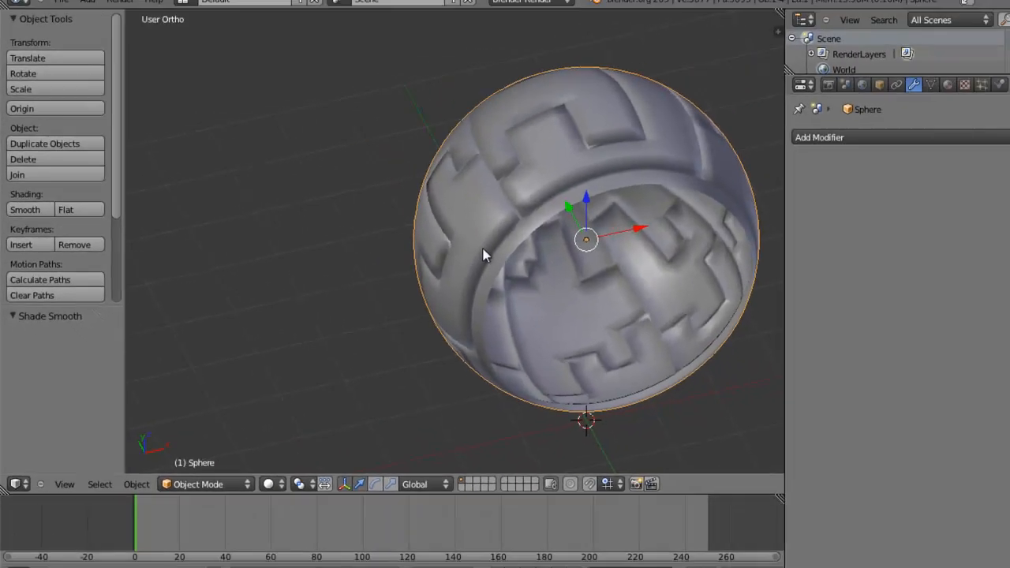
left_click(947, 134)
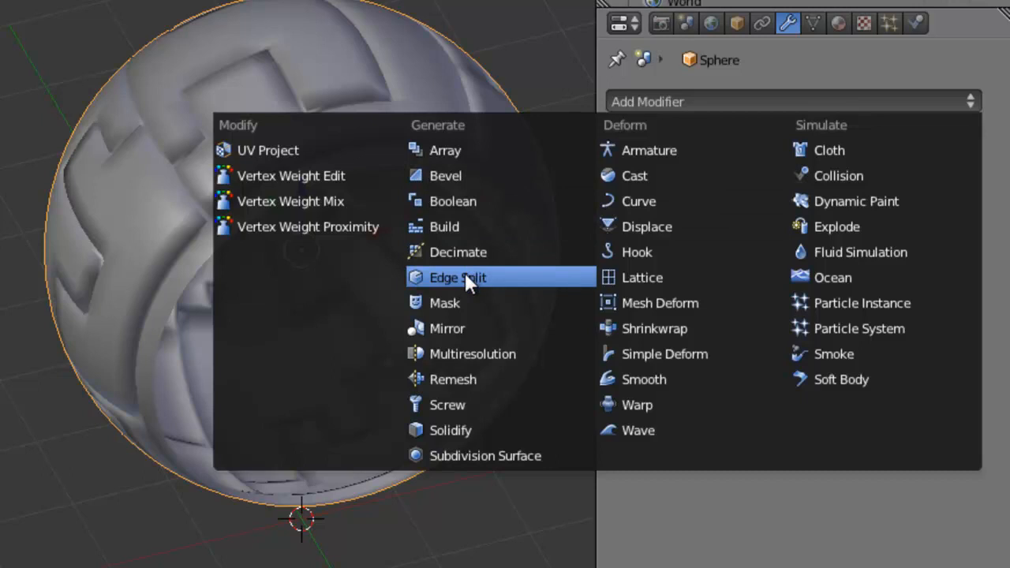
left_click(466, 276)
scroll(148, 198, "up", 3)
scroll(346, 169, "up", 3)
middle_click_drag(346, 158, 225, 74)
middle_click_drag(3, 102, 316, 237)
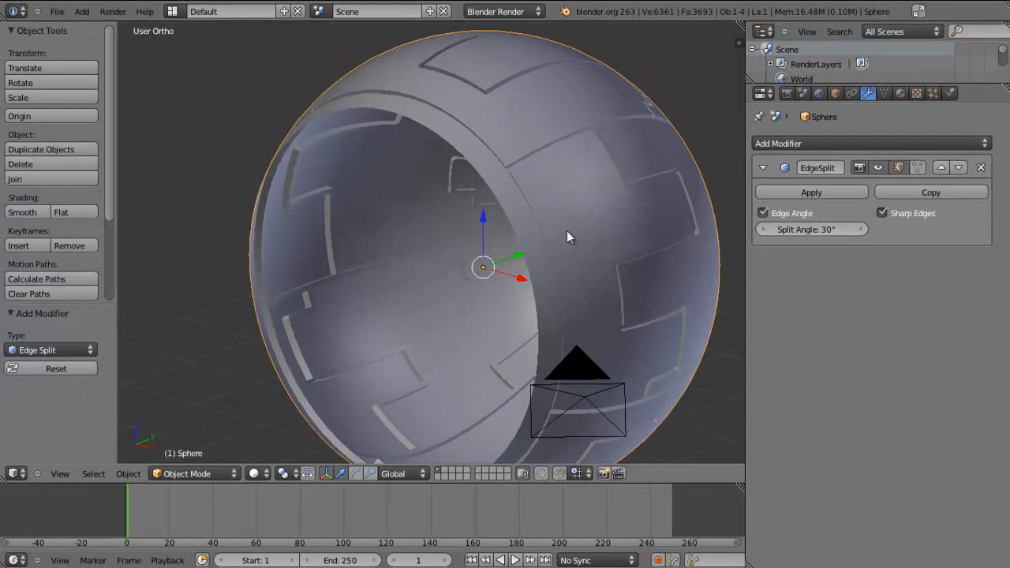
Enter Edit Mode and examine the recessed panel grooves on the outside and rear of the shell.
key("Tab")
middle_click_drag(567, 236, 417, 183)
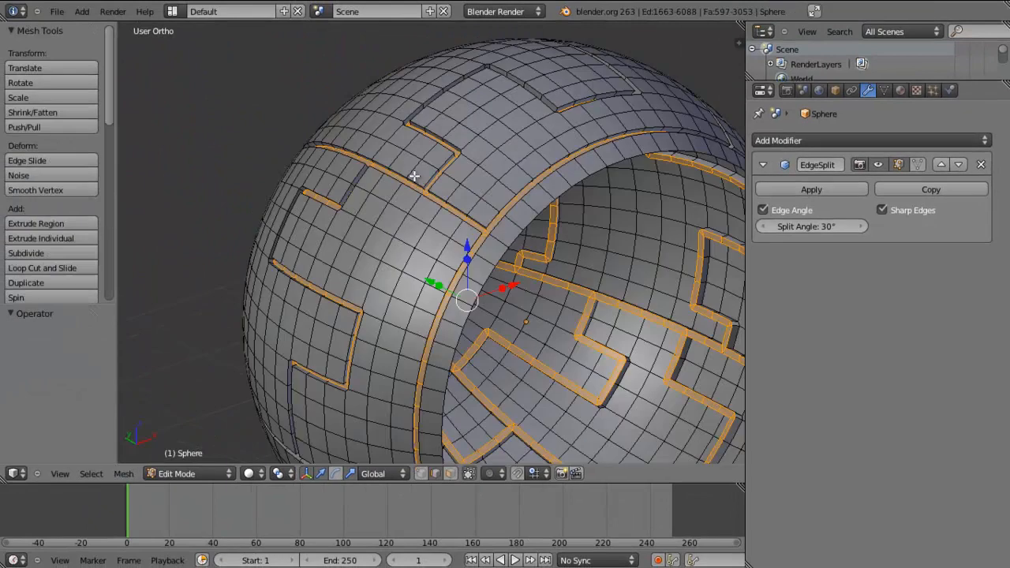
scroll(415, 206, "up", 4)
middle_click_drag(503, 196, 469, 232)
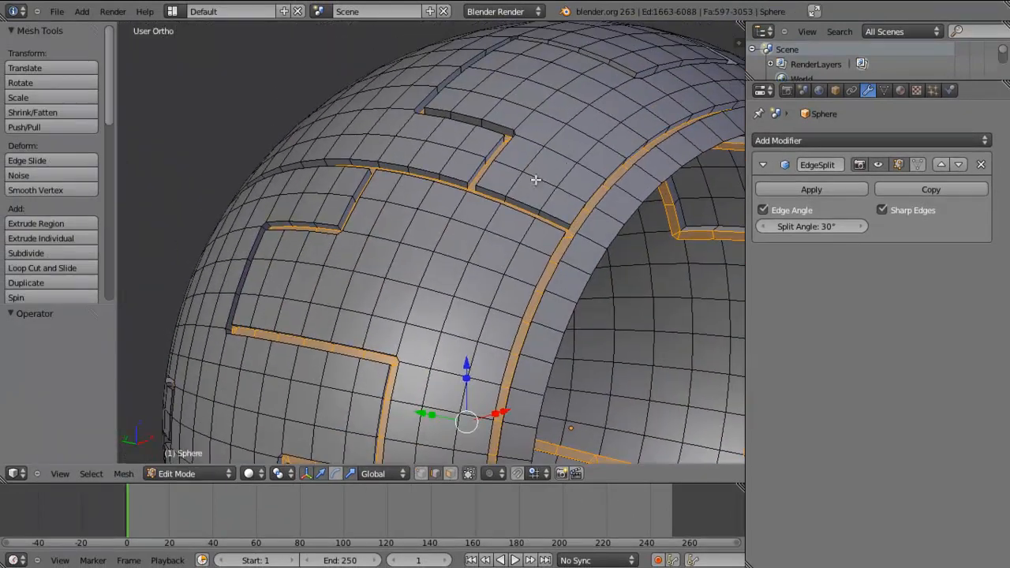
middle_click_drag(542, 192, 589, 219)
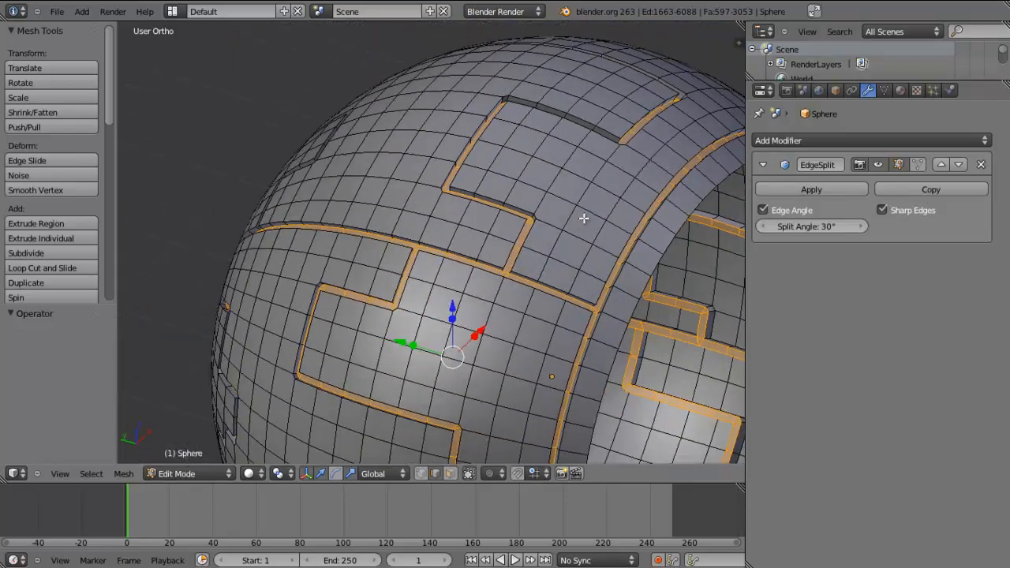
scroll(582, 217, "down", 3)
scroll(582, 216, "up", 3)
middle_click_drag(224, 297, 221, 274)
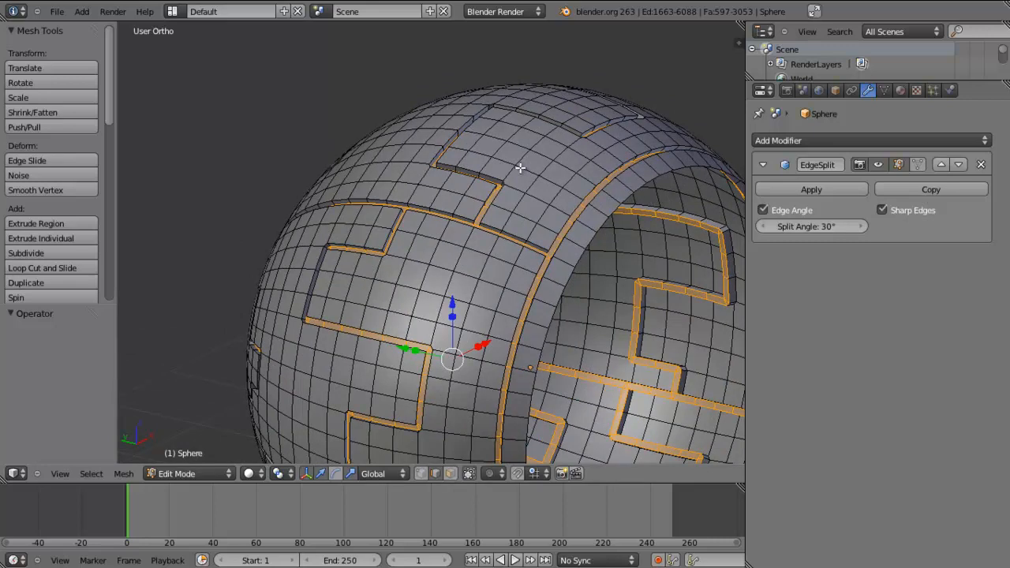
middle_click_drag(392, 246, 560, 244)
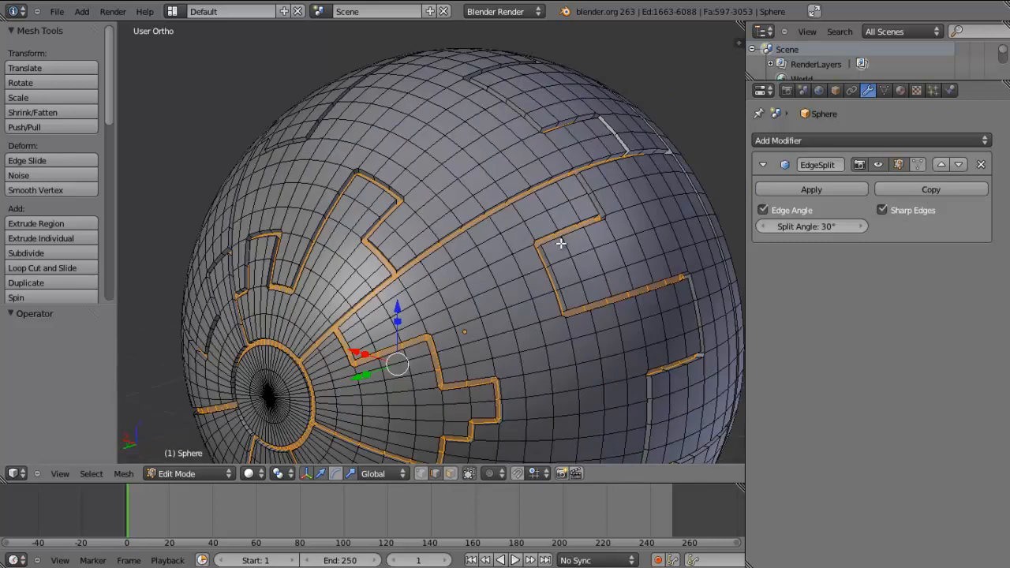